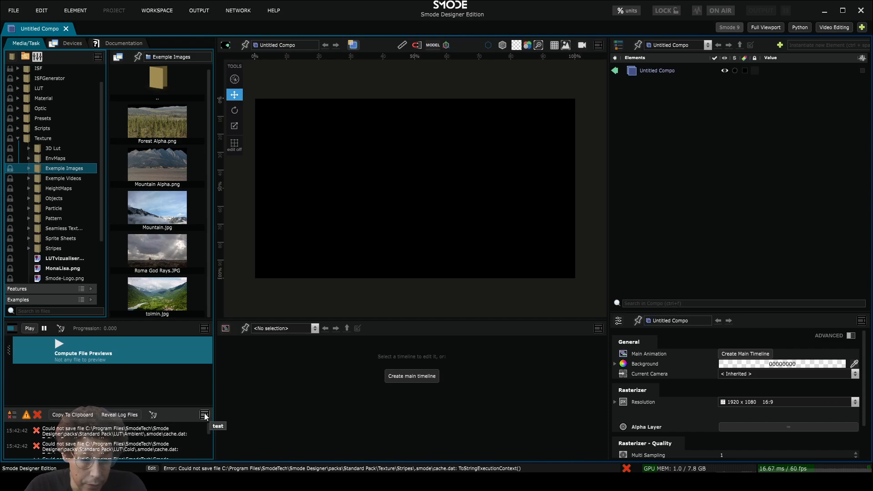
Remove the log panel from the workspace and slightly enlarge the task panel below the media browser
{"action": "left_click", "coordinate": [204, 416]}
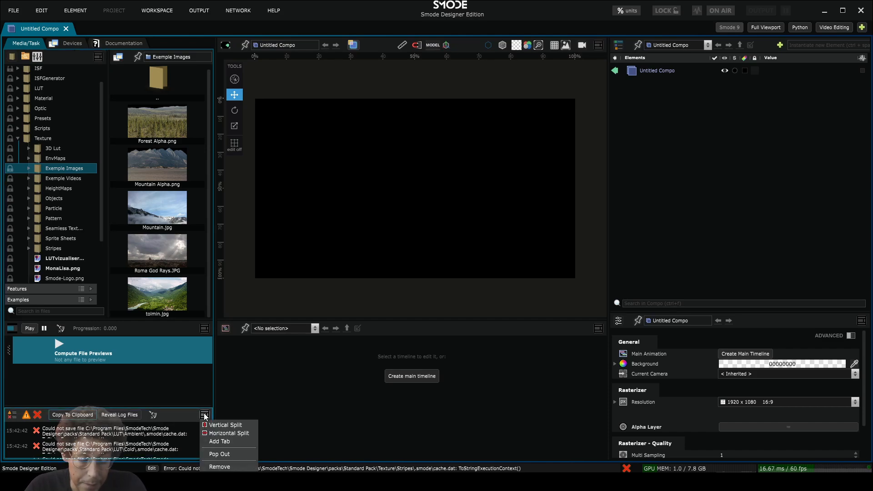
{"action": "left_click", "coordinate": [203, 392]}
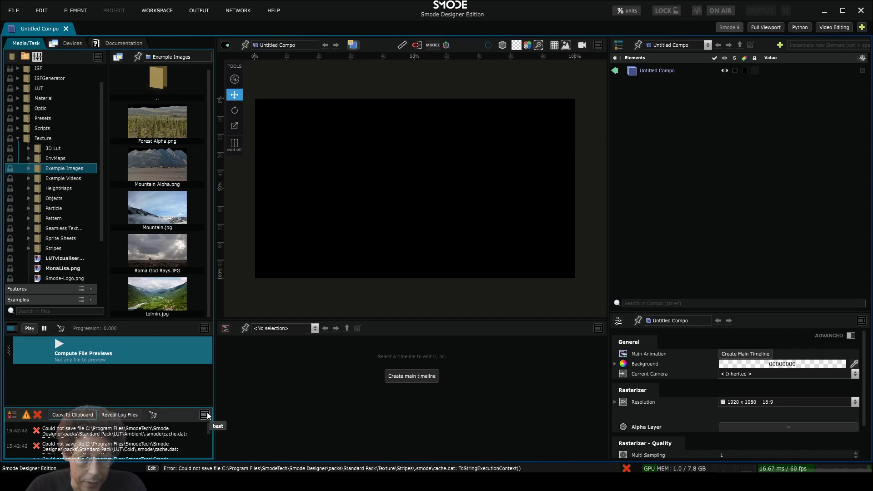
{"action": "left_click", "coordinate": [205, 414]}
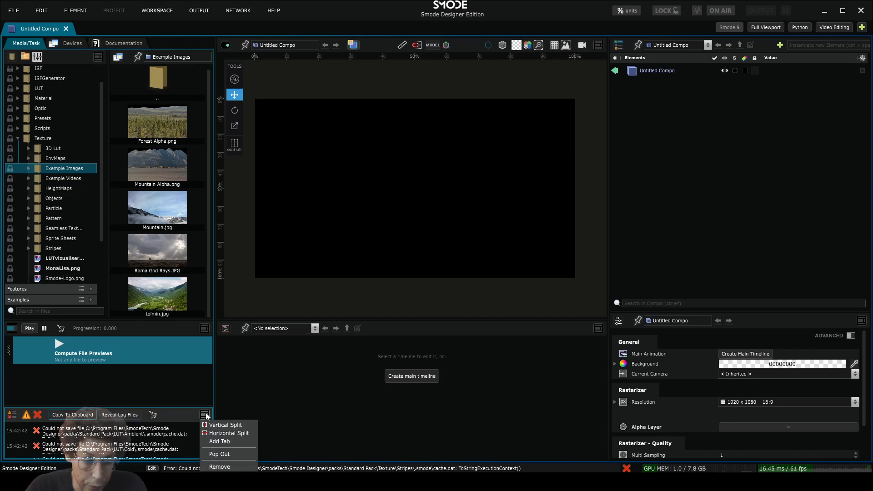
{"action": "left_click", "coordinate": [220, 467]}
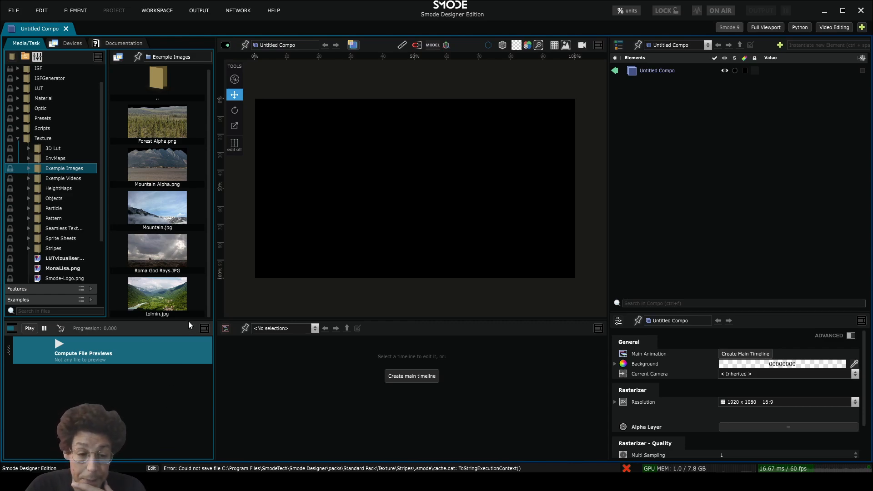
{"action": "left_click_drag", "start_coordinate": [188, 321], "coordinate": [188, 309]}
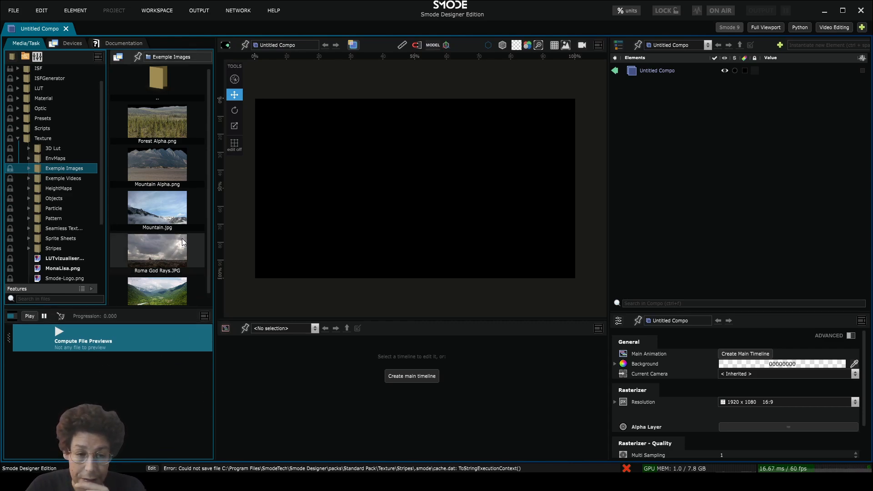
Add Mountain Alpha.png to the composition and place Roma God Rays.JPG behind it as the sky background
{"action": "scroll", "coordinate": [181, 223], "scroll_direction": "down", "scroll_amount": 1}
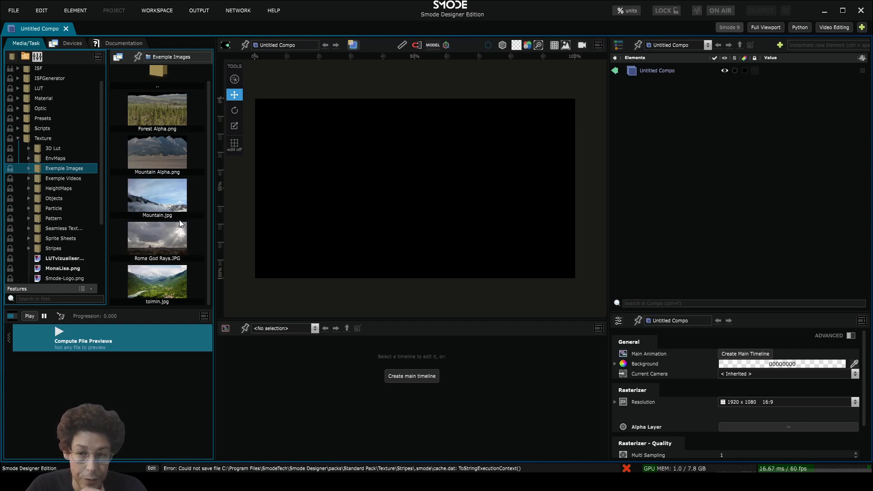
{"action": "scroll", "coordinate": [175, 210], "scroll_direction": "up", "scroll_amount": 2}
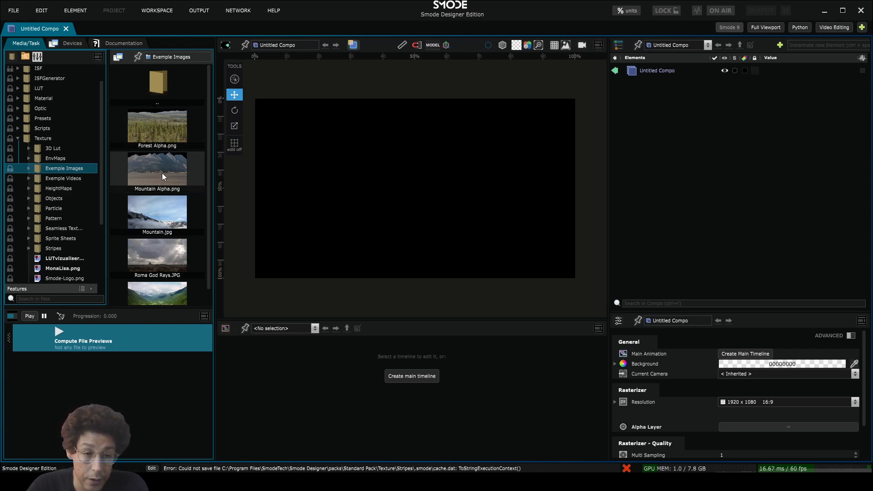
{"action": "scroll", "coordinate": [20, 132], "scroll_direction": "up", "scroll_amount": 2}
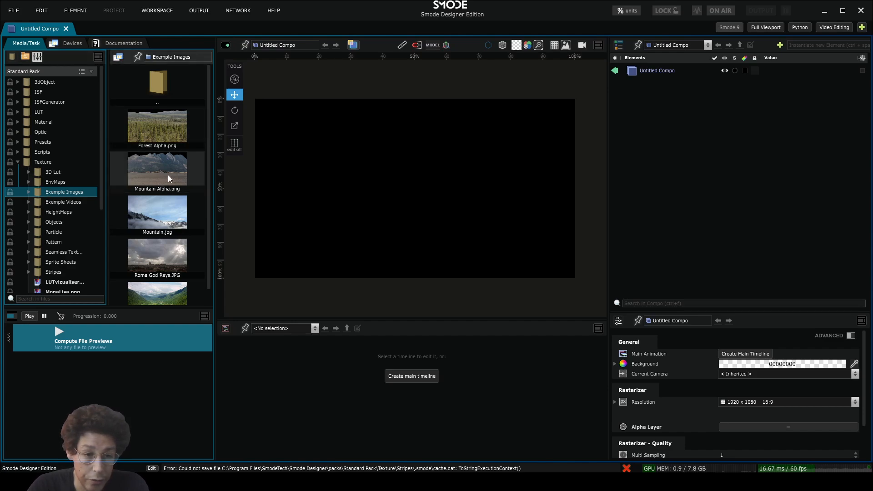
{"action": "left_click_drag", "start_coordinate": [168, 174], "coordinate": [695, 159]}
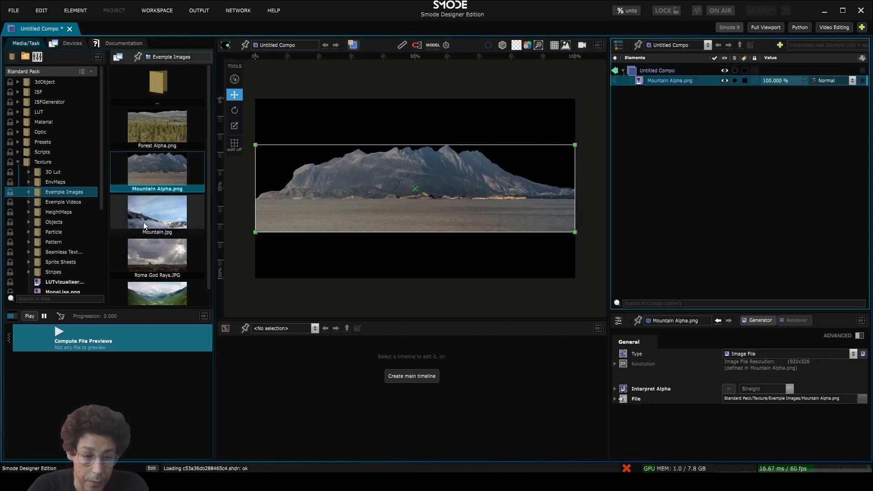
{"action": "left_click_drag", "start_coordinate": [168, 252], "coordinate": [753, 76]}
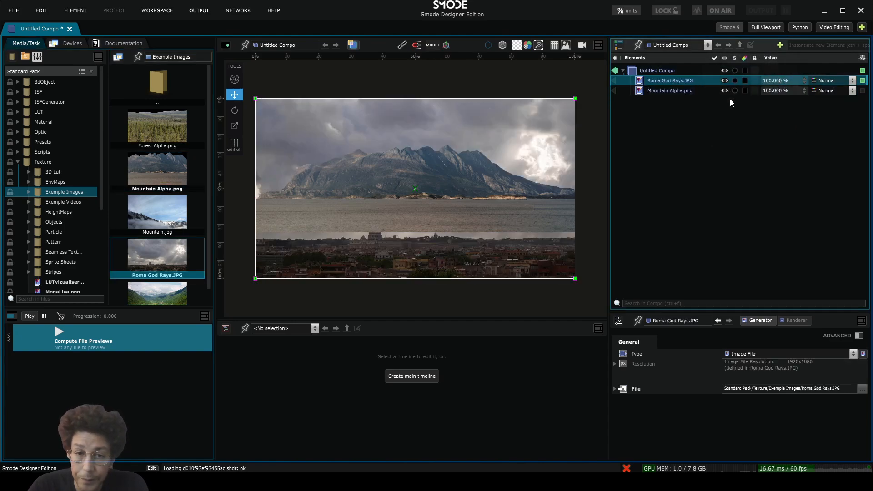
Move the Mountain Alpha.png layer slightly lower on the canvas
{"action": "left_click", "coordinate": [666, 90]}
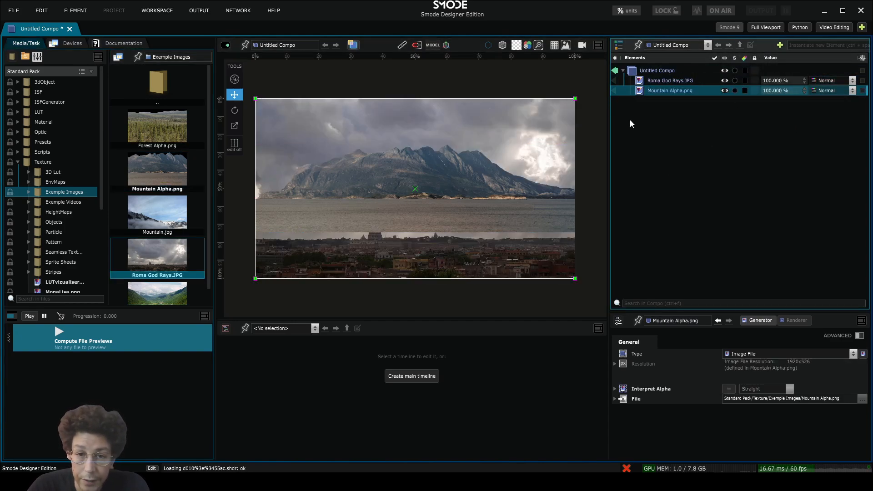
{"action": "left_click_drag", "start_coordinate": [404, 192], "coordinate": [405, 211]}
Add Forest Alpha.png in front of the mountain and move it down to the canvas's lower edge as the foreground
{"action": "scroll", "coordinate": [128, 241], "scroll_direction": "down", "scroll_amount": 1}
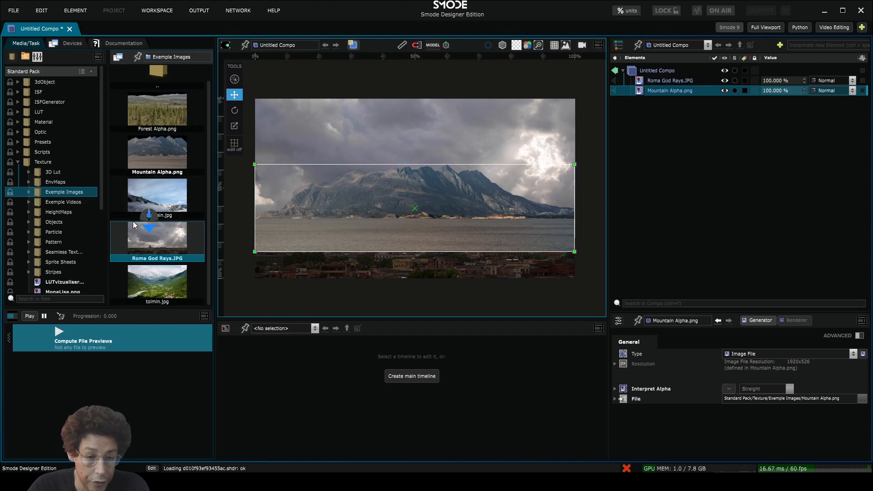
{"action": "scroll", "coordinate": [157, 159], "scroll_direction": "up", "scroll_amount": 1}
{"action": "left_click_drag", "start_coordinate": [163, 126], "coordinate": [694, 165]}
{"action": "left_click_drag", "start_coordinate": [454, 211], "coordinate": [459, 263]}
{"action": "scroll", "coordinate": [443, 170], "scroll_direction": "down", "scroll_amount": 4}
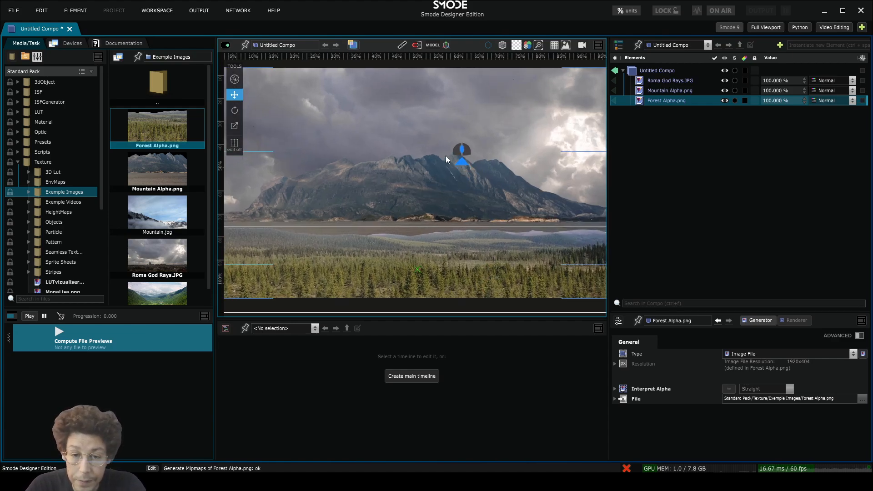
{"action": "scroll", "coordinate": [504, 153], "scroll_direction": "up", "scroll_amount": 4}
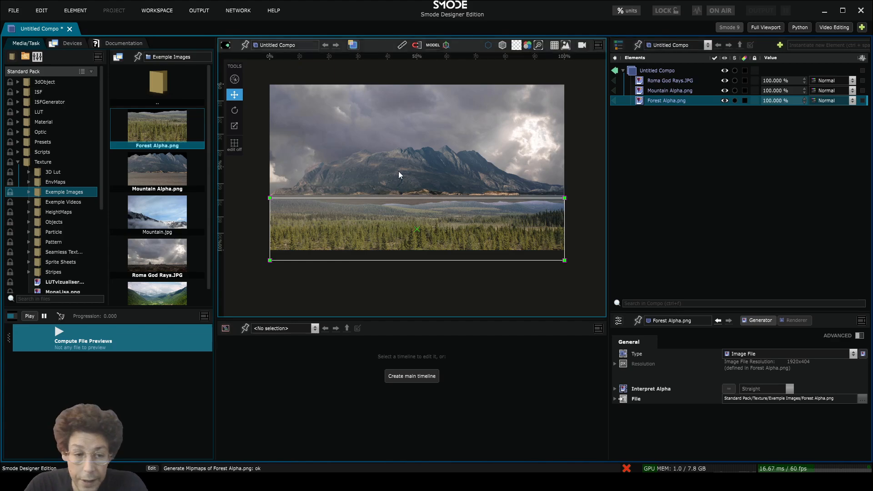
Place Sprites_SummerTree.png from the Objects textures at the canvas's right edge and scale the trees down
{"action": "left_click", "coordinate": [44, 222]}
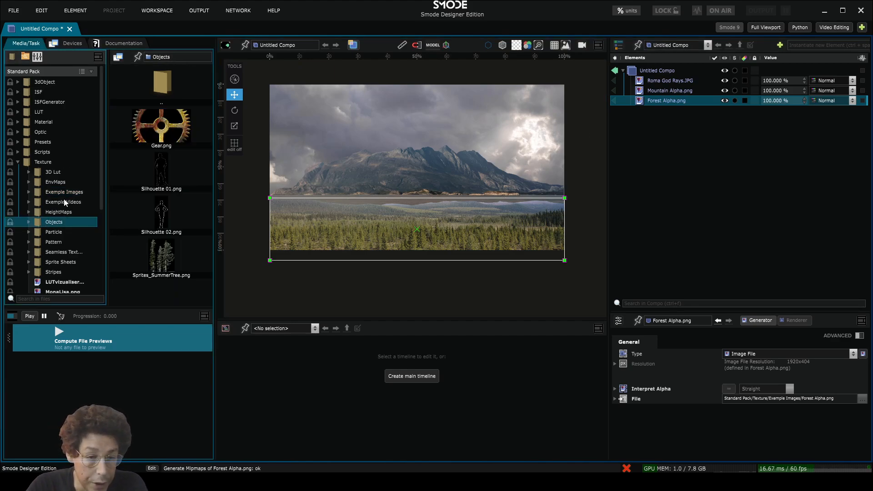
{"action": "left_click_drag", "start_coordinate": [151, 263], "coordinate": [542, 214]}
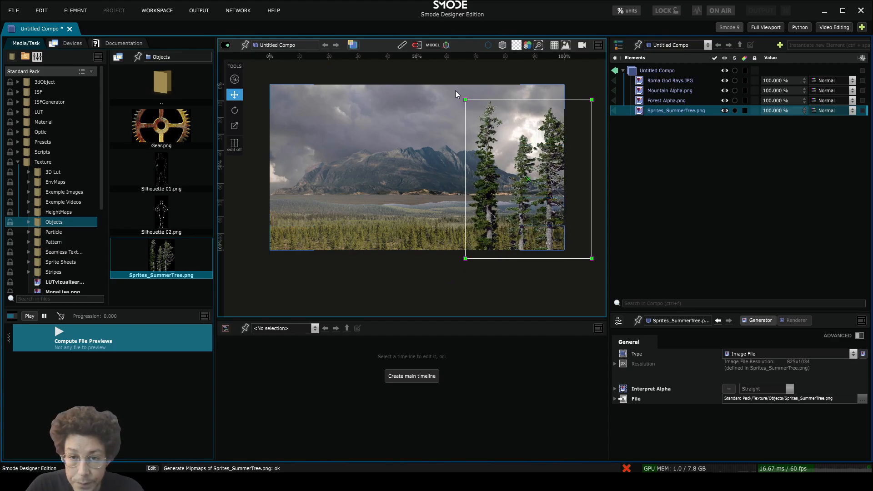
{"action": "left_click_drag", "start_coordinate": [465, 99], "coordinate": [497, 140]}
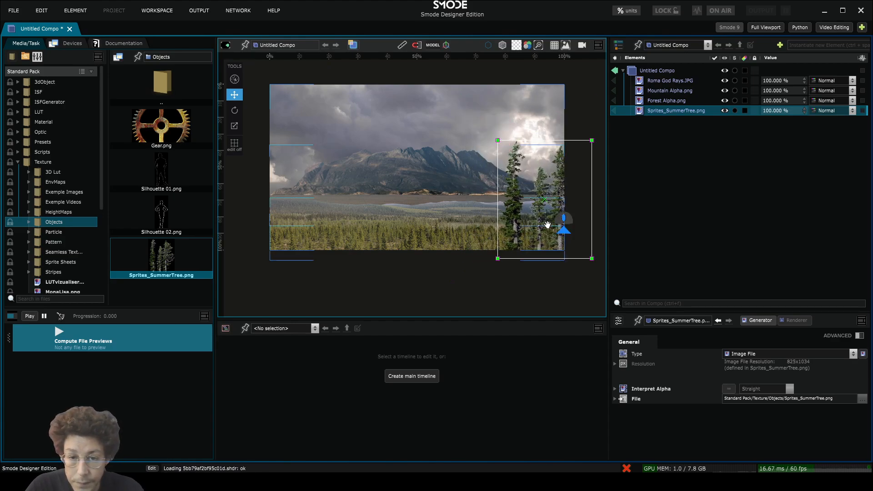
{"action": "scroll", "coordinate": [547, 224], "scroll_direction": "up", "scroll_amount": 5}
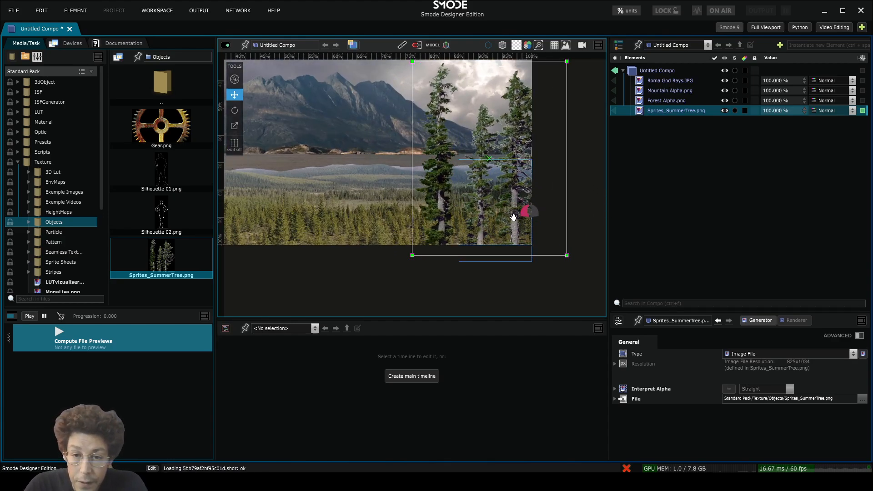
{"action": "scroll", "coordinate": [452, 186], "scroll_direction": "down", "scroll_amount": 2}
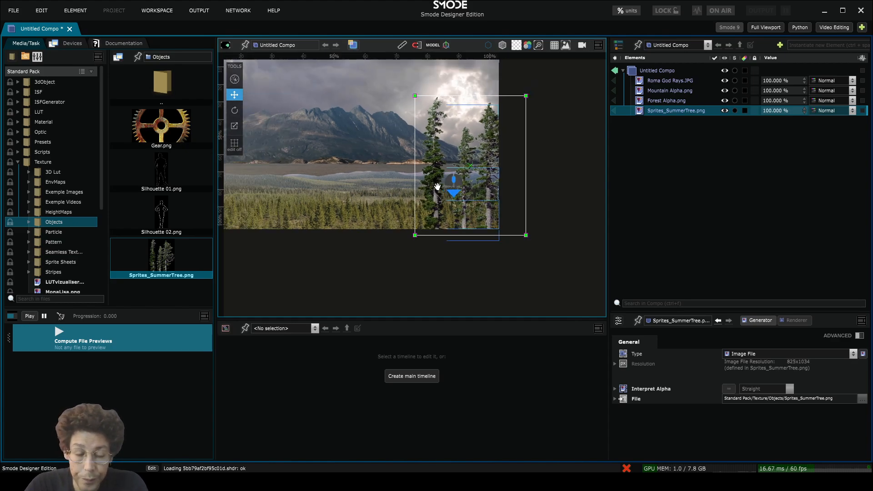
{"action": "scroll", "coordinate": [422, 187], "scroll_direction": "down", "scroll_amount": 1}
Narrow the media browser to widen the viewport, and add an Alpha Choker modifier to the Sprites_SummerTree.png layer
{"action": "left_click_drag", "start_coordinate": [211, 214], "coordinate": [181, 209]}
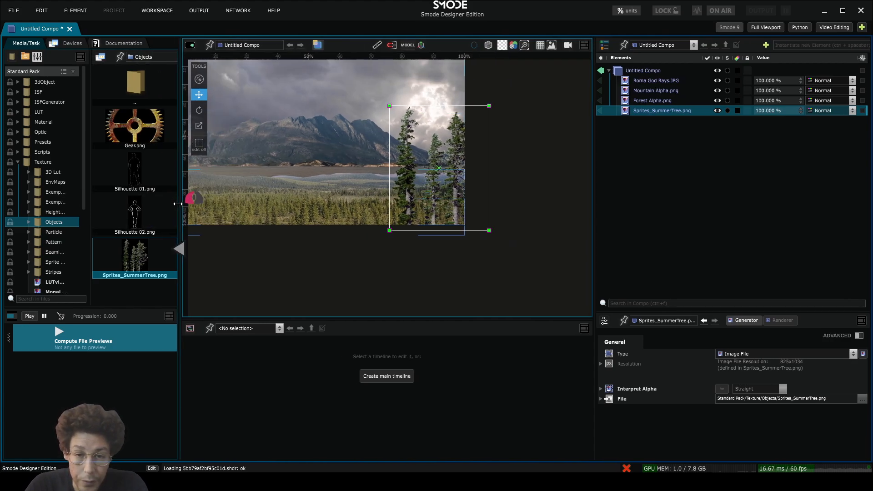
{"action": "scroll", "coordinate": [436, 211], "scroll_direction": "up", "scroll_amount": 10}
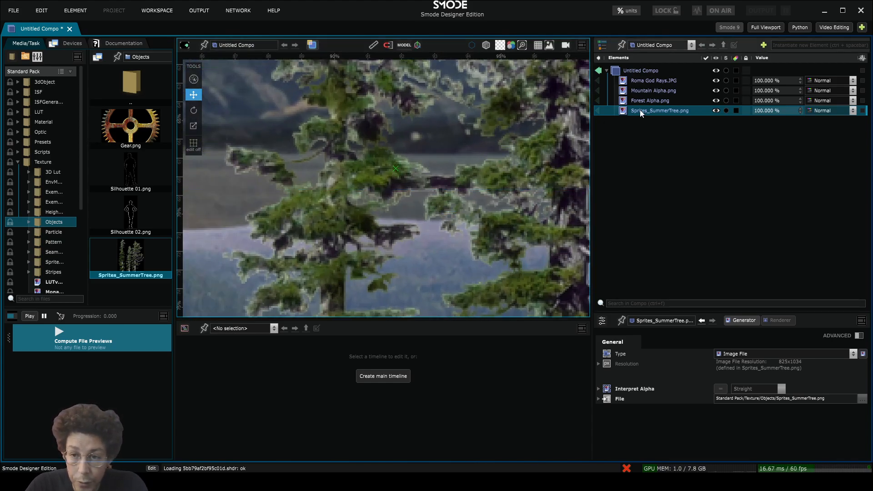
{"action": "right_click", "coordinate": [641, 116]}
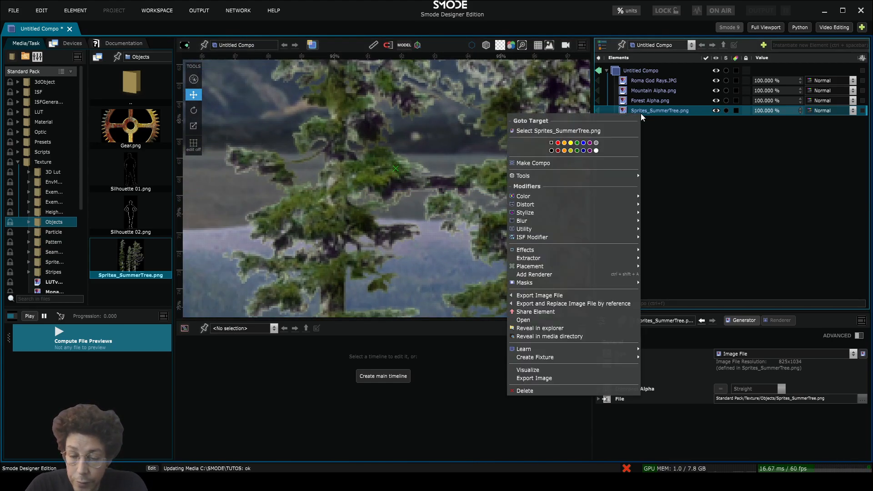
{"action": "mouse_move", "coordinate": [562, 230]}
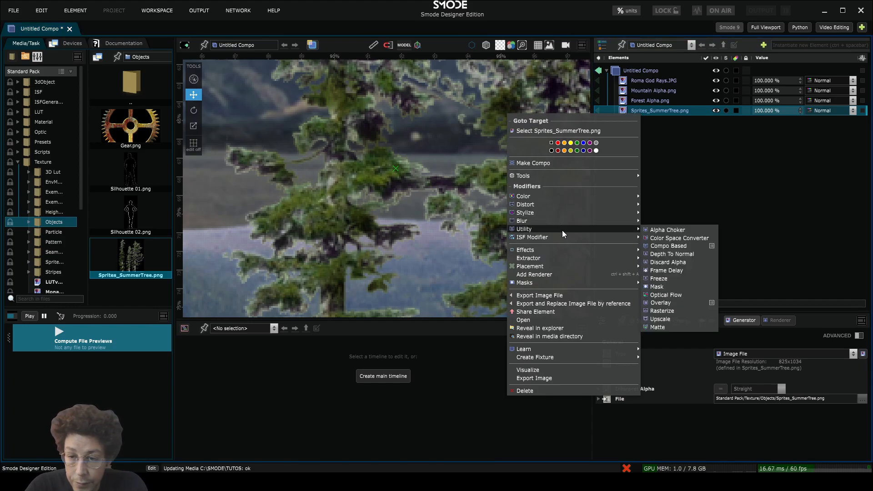
{"action": "left_click", "coordinate": [660, 229]}
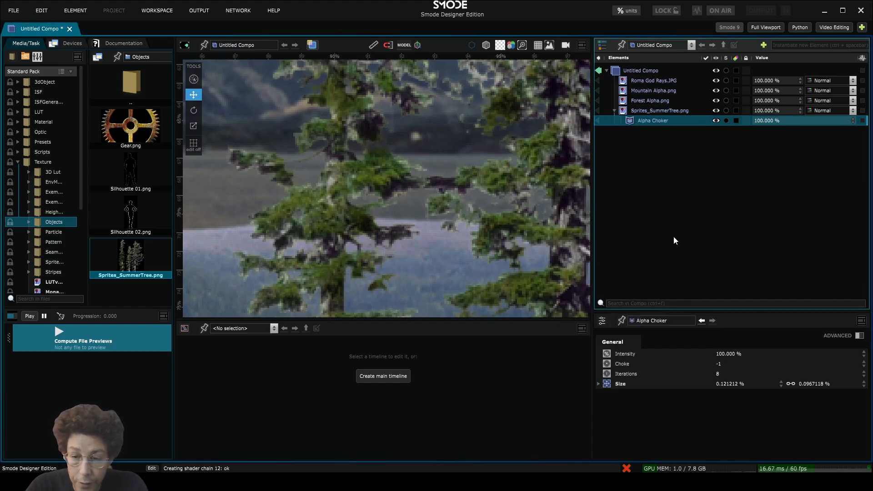
Set the Alpha Choker's Choke value to -1.3 to clean the tree edges
{"action": "left_click", "coordinate": [724, 365]}
{"action": "type", "text": "-1.3"}
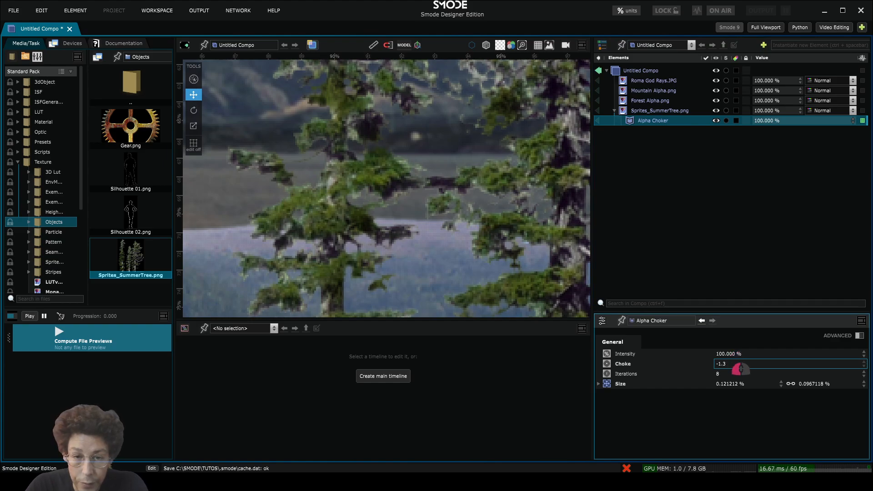
{"action": "scroll", "coordinate": [381, 206], "scroll_direction": "down", "scroll_amount": 2}
{"action": "scroll", "coordinate": [381, 205], "scroll_direction": "down", "scroll_amount": 5}
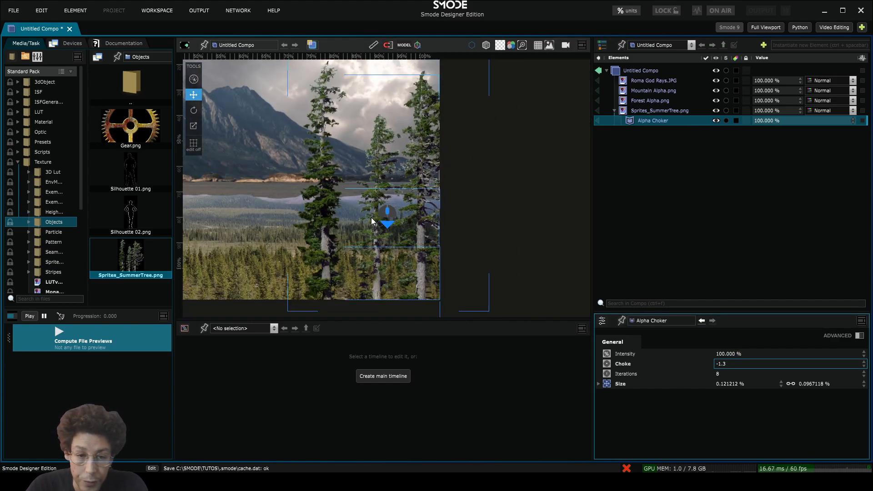
{"action": "scroll", "coordinate": [487, 211], "scroll_direction": "down", "scroll_amount": 3}
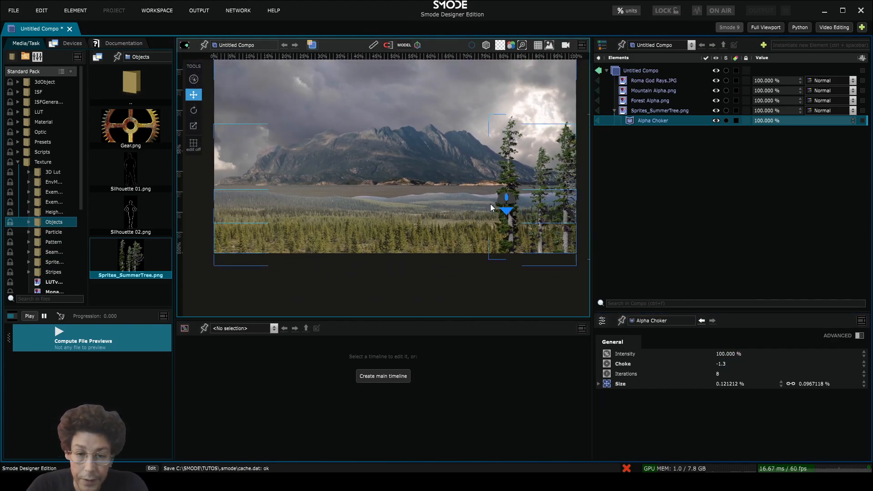
Collapse the tree layer, select the mountain, forest and tree layers together, and show their Renderer settings
{"action": "left_click", "coordinate": [614, 110]}
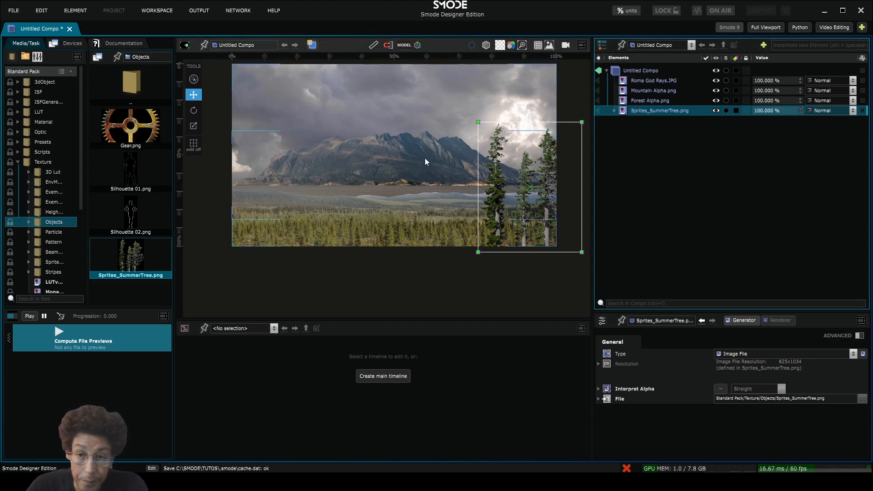
{"action": "left_click", "coordinate": [636, 100]}
{"action": "left_click", "coordinate": [636, 83]}
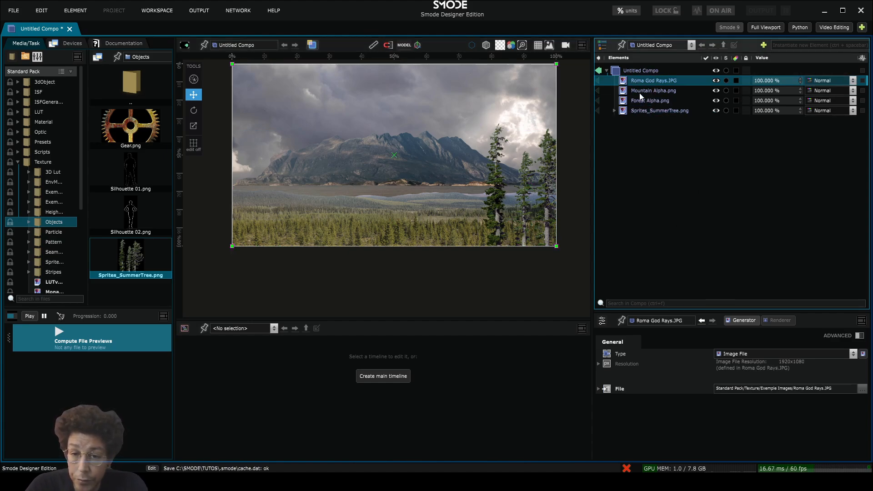
{"action": "left_click", "coordinate": [640, 91]}
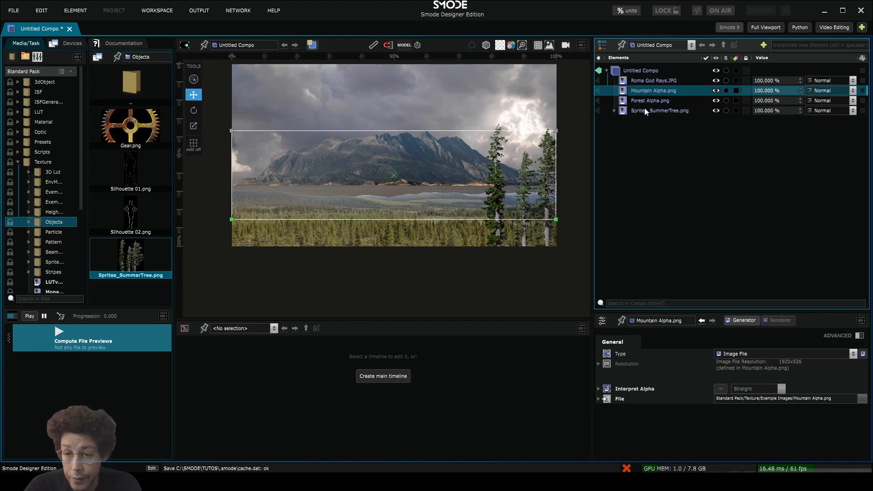
{"action": "left_click", "coordinate": [645, 109], "text": "shift"}
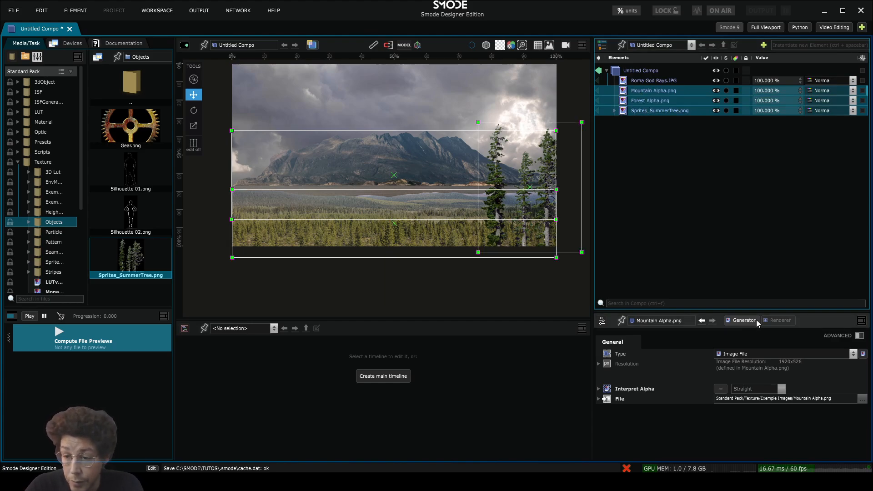
{"action": "left_click", "coordinate": [772, 321]}
Try shifting the horizontal position of the three selected layers together, and undo the shift
{"action": "left_click_drag", "start_coordinate": [726, 433], "coordinate": [739, 425]}
{"action": "key", "text": "ctrl+z"}
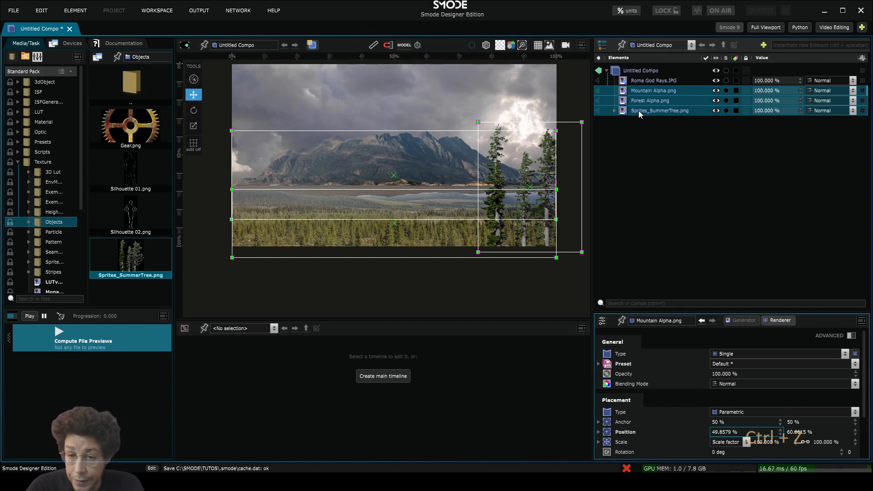
Expose the selected layers' horizontal position as a percentage parameter, accepting the start and end values in the dialog
{"action": "right_click", "coordinate": [721, 433]}
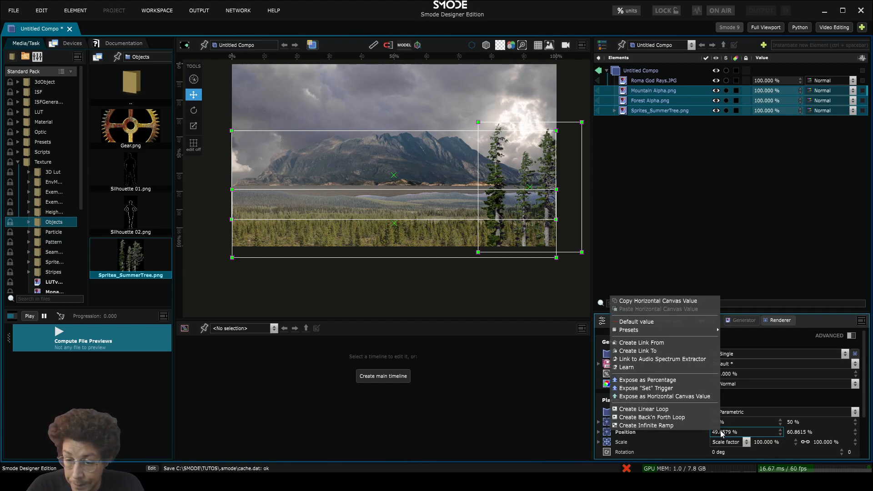
{"action": "left_click", "coordinate": [690, 379]}
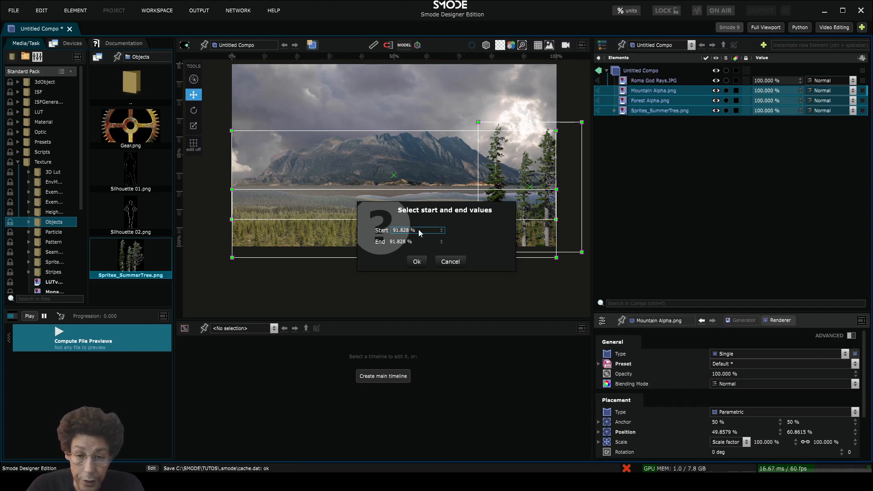
{"action": "left_click", "coordinate": [418, 261]}
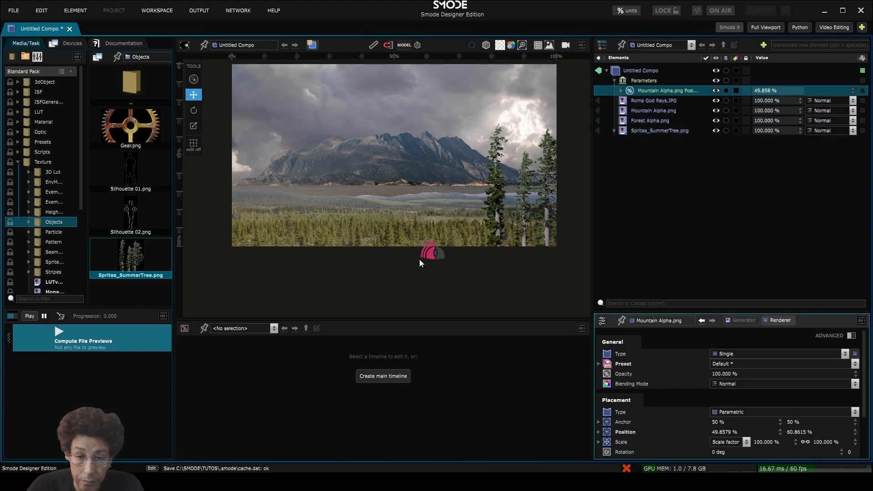
Expand the exposed position parameter and examine its mountain, forest and tree targets
{"action": "left_click", "coordinate": [625, 91]}
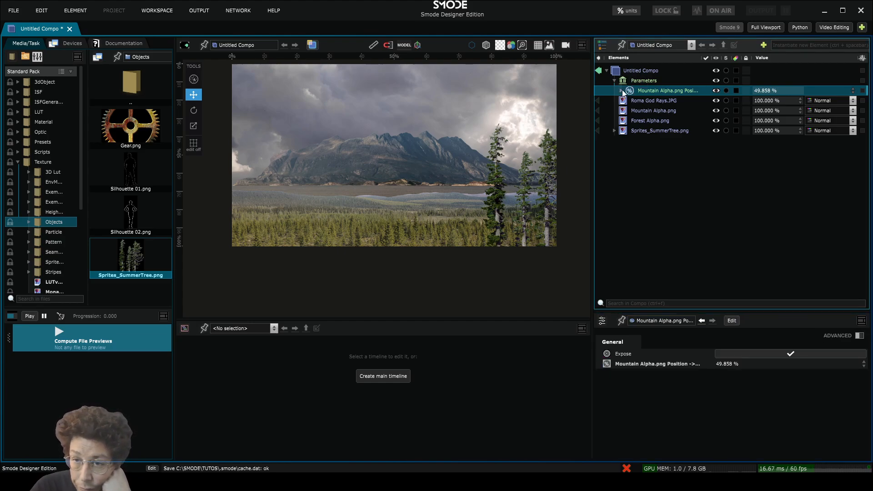
{"action": "left_click", "coordinate": [621, 90]}
{"action": "left_click", "coordinate": [656, 103]}
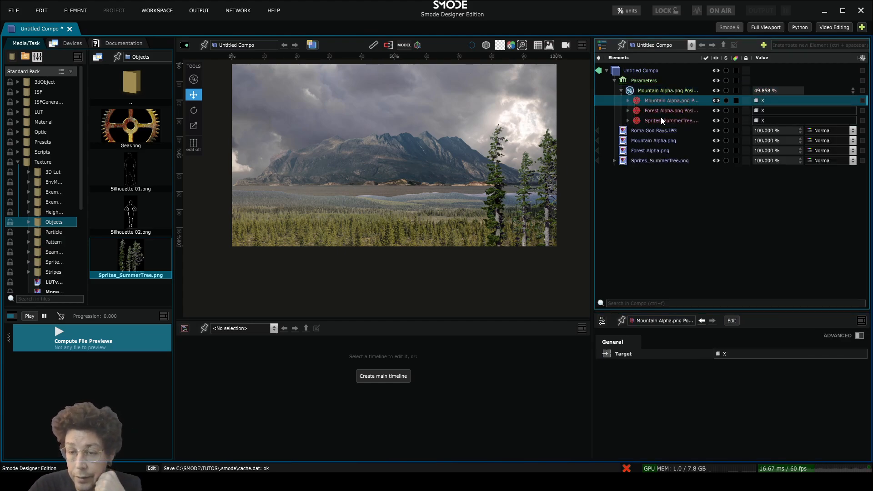
{"action": "left_click_drag", "start_coordinate": [657, 110], "coordinate": [656, 118]}
{"action": "left_click", "coordinate": [657, 119]}
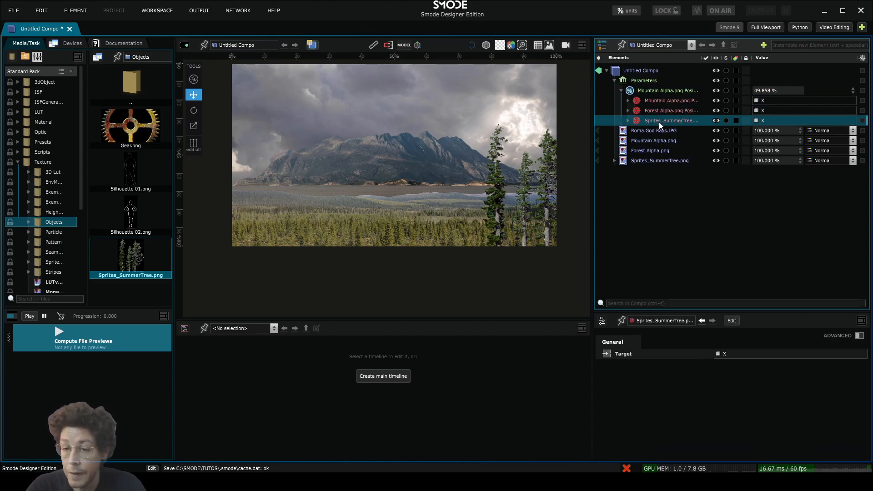
Go to the tree target's linked layer and examine its X position in the Renderer settings
{"action": "right_click", "coordinate": [659, 122]}
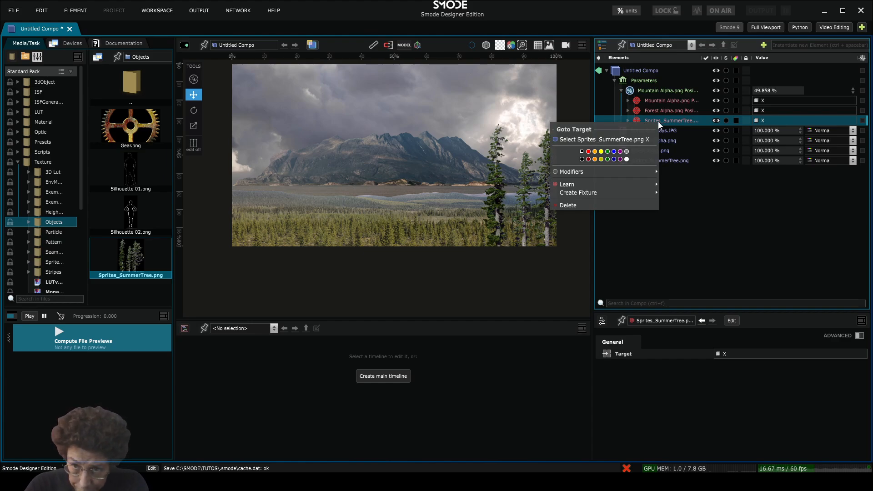
{"action": "left_click", "coordinate": [635, 138]}
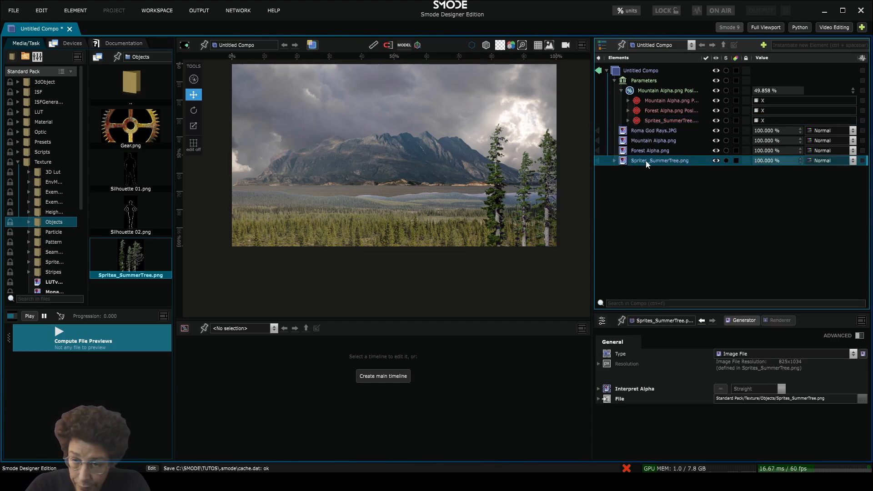
{"action": "left_click", "coordinate": [780, 320]}
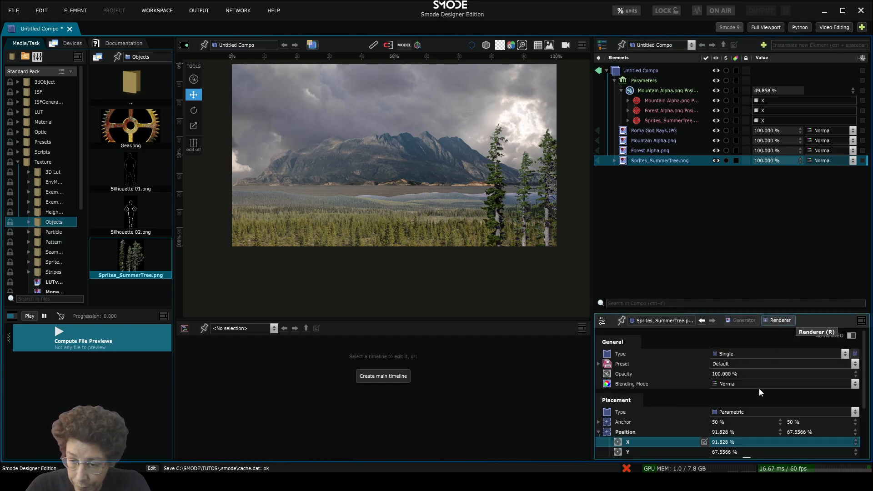
{"action": "scroll", "coordinate": [727, 403], "scroll_direction": "down", "scroll_amount": 1}
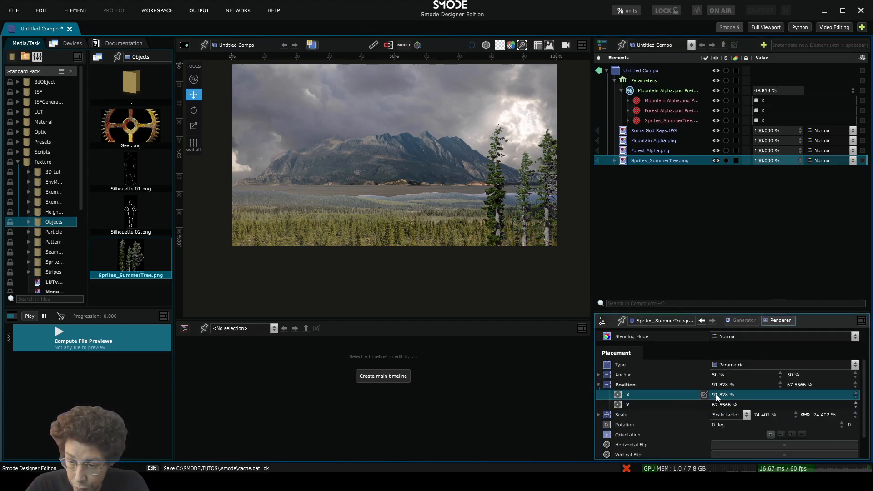
Open the shared position parameter's editor and set the 0% positions: mountain 47.8579%, forest 28% and tree 16.828%
{"action": "left_click", "coordinate": [651, 90]}
{"action": "left_click", "coordinate": [621, 91]}
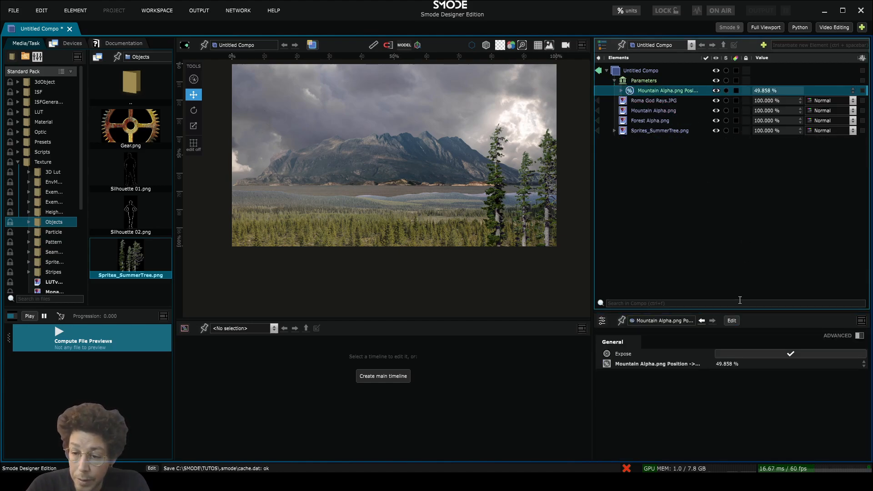
{"action": "left_click", "coordinate": [732, 320]}
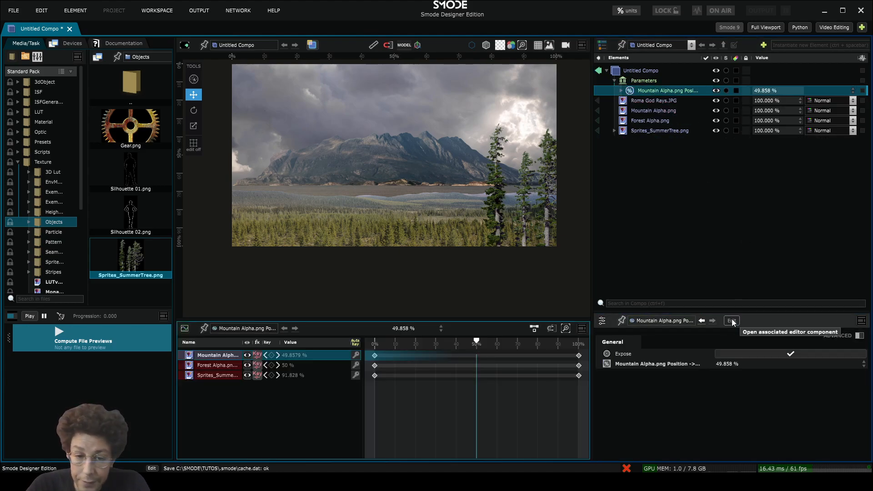
{"action": "left_click_drag", "start_coordinate": [480, 342], "coordinate": [338, 333]}
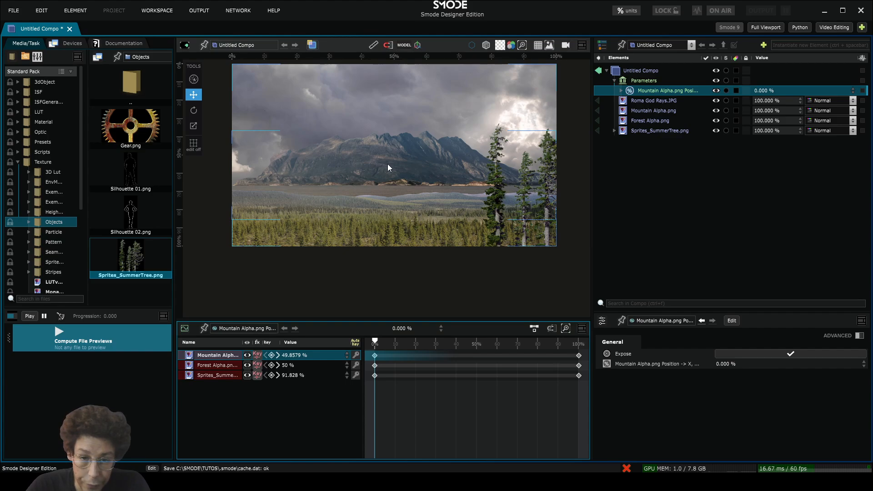
{"action": "left_click", "coordinate": [310, 351]}
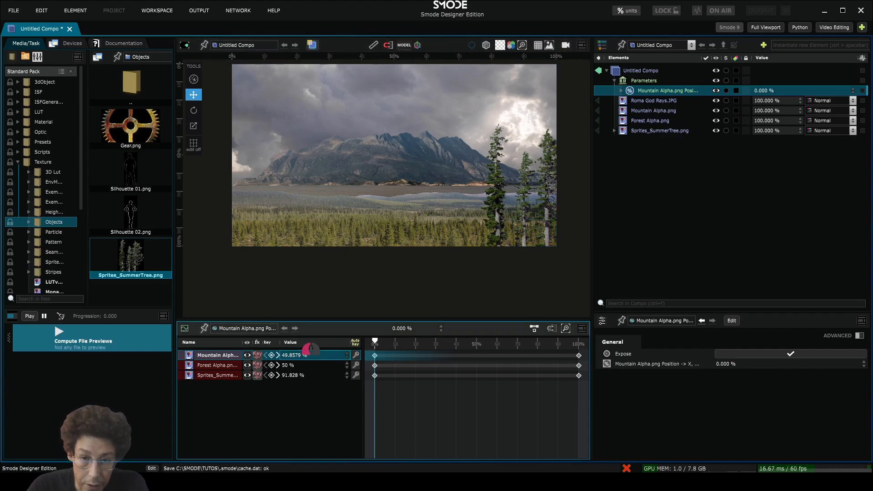
{"action": "left_click_drag", "start_coordinate": [311, 349], "coordinate": [321, 403]}
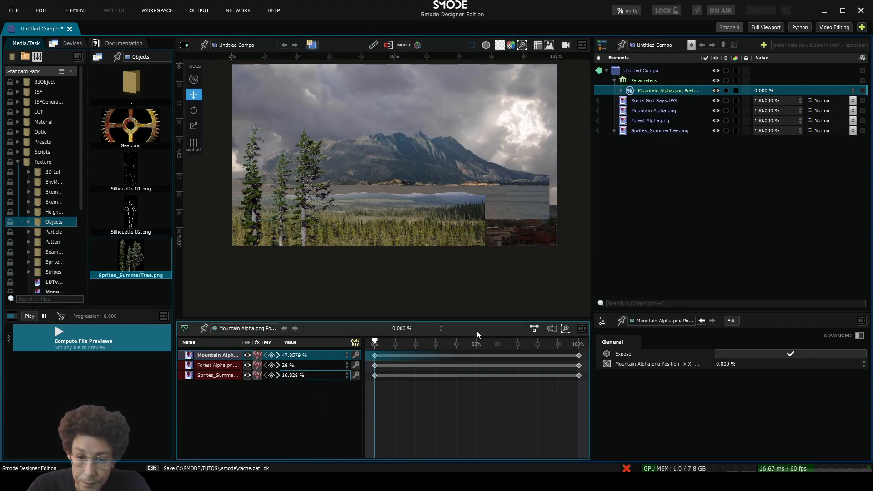
Set the 100% key positions to 54.8579% for the mountain, 58% for the forest and 96.828% for the tree, and preview the movement
{"action": "left_click_drag", "start_coordinate": [374, 340], "coordinate": [595, 329]}
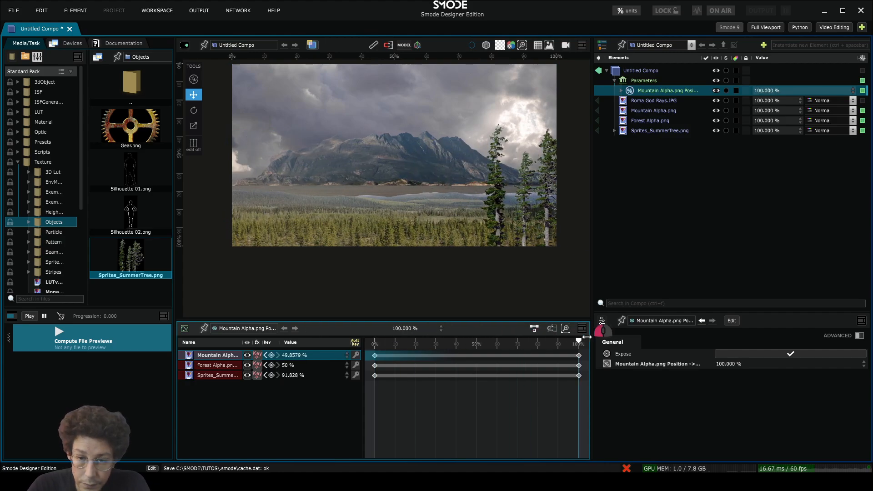
{"action": "left_click_drag", "start_coordinate": [290, 379], "coordinate": [300, 350]}
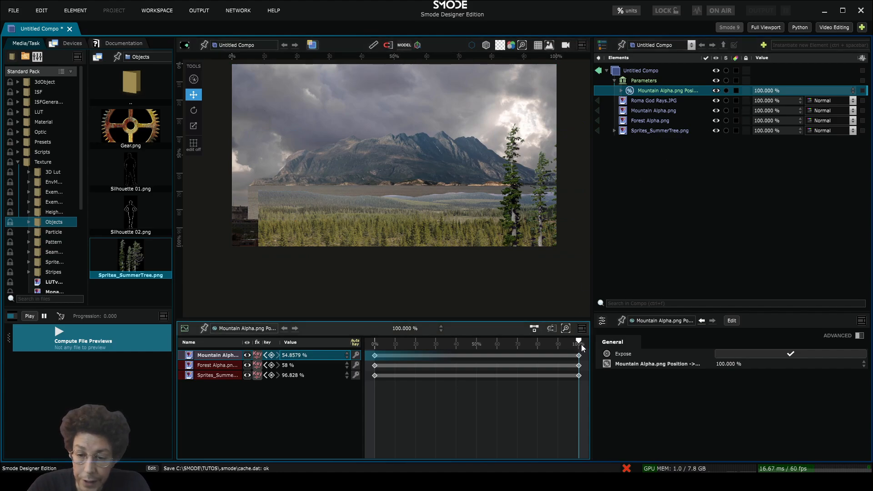
{"action": "left_click_drag", "start_coordinate": [578, 341], "coordinate": [588, 314]}
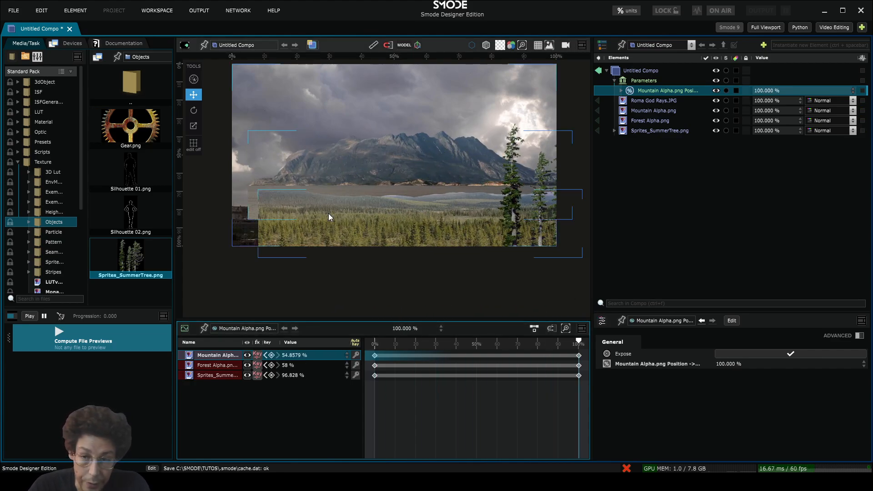
Scale the forest layer to 124% and lower it to a vertical position of about 98.35%
{"action": "left_click", "coordinate": [656, 121]}
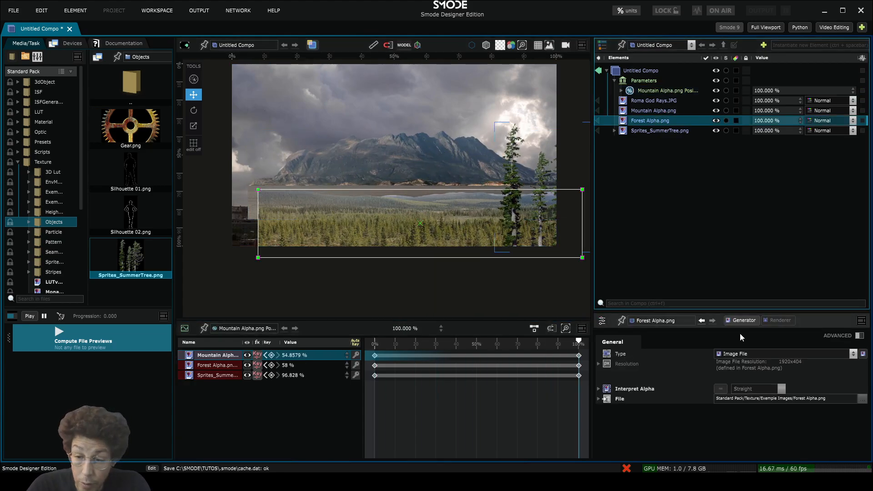
{"action": "left_click", "coordinate": [779, 320]}
{"action": "left_click_drag", "start_coordinate": [842, 442], "coordinate": [841, 430]}
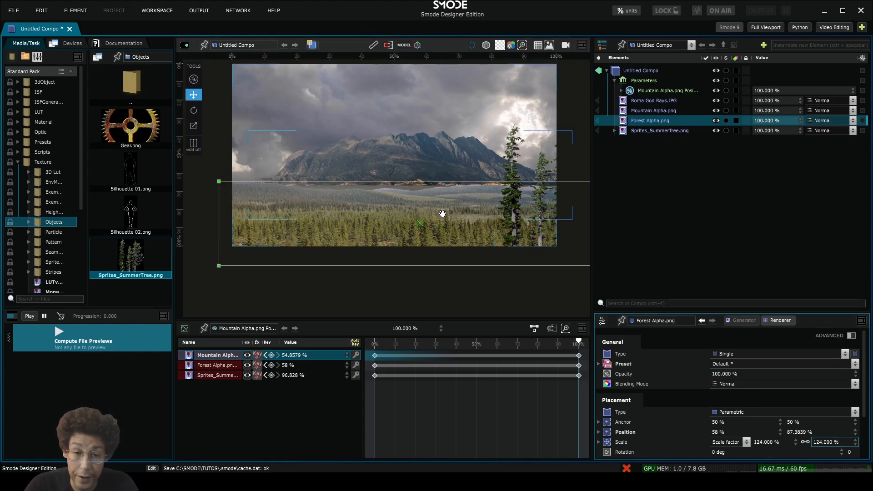
{"action": "left_click_drag", "start_coordinate": [442, 213], "coordinate": [442, 234]}
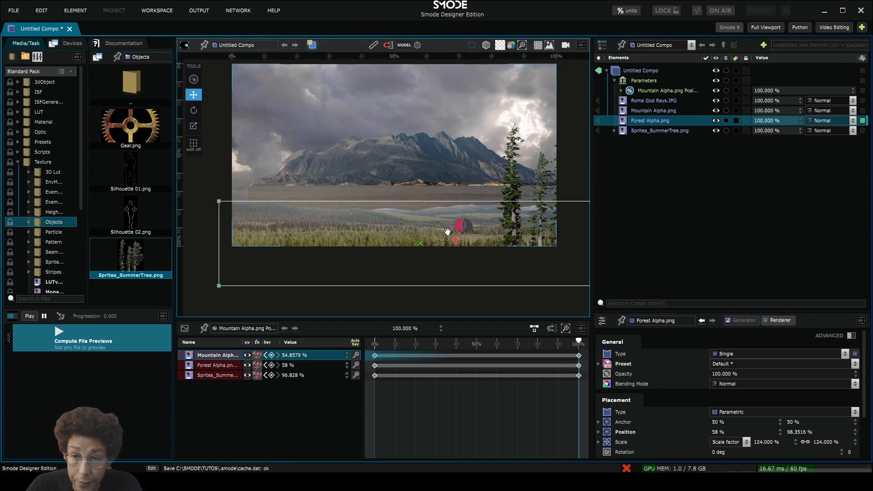
Scale the mountain layer to 119% and preview the parallax by varying the shared position parameter
{"action": "left_click", "coordinate": [669, 110]}
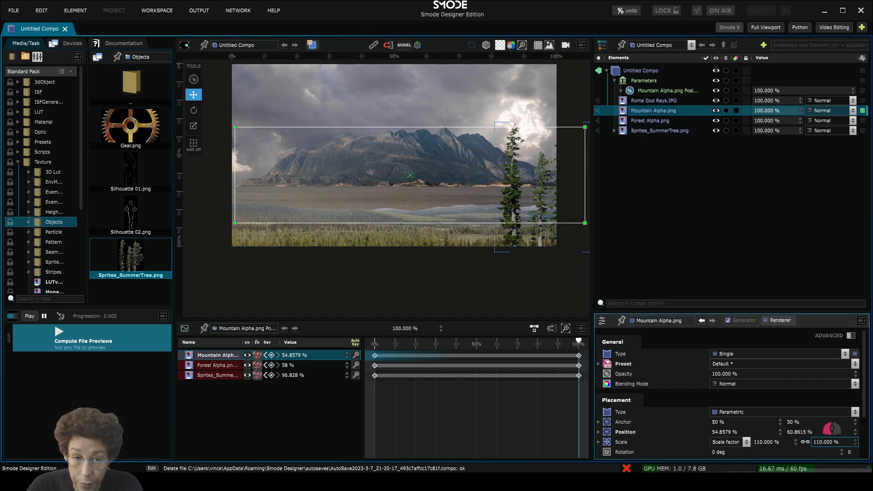
{"action": "left_click_drag", "start_coordinate": [832, 429], "coordinate": [831, 424]}
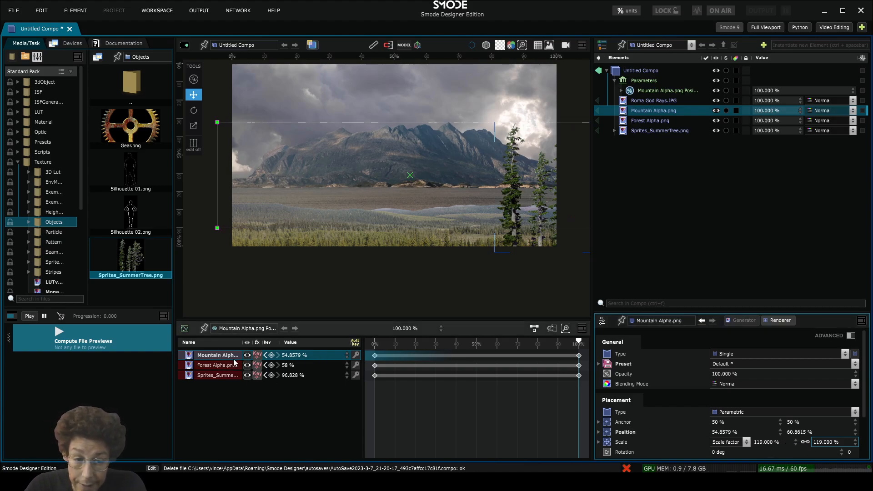
{"action": "left_click_drag", "start_coordinate": [777, 90], "coordinate": [623, 15]}
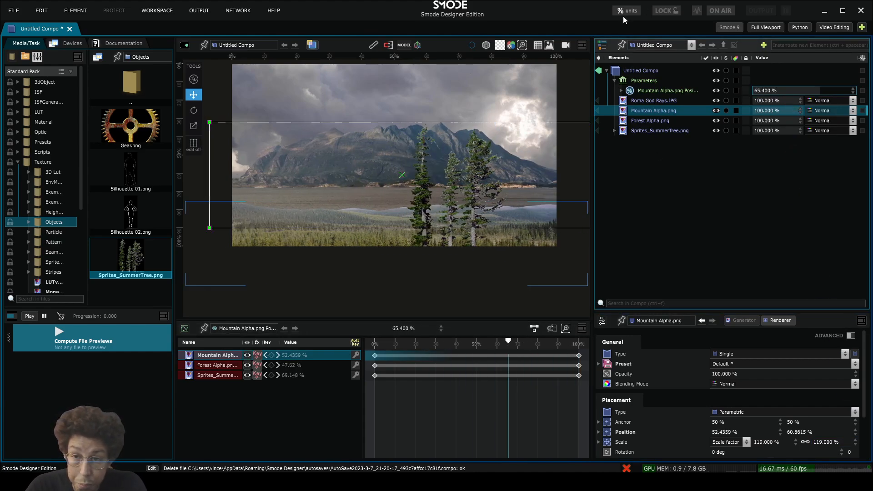
Raise the tree layer and enlarge it to about 83.7%, then check the composition with the parameter at 0%
{"action": "left_click", "coordinate": [654, 120]}
{"action": "left_click", "coordinate": [659, 130]}
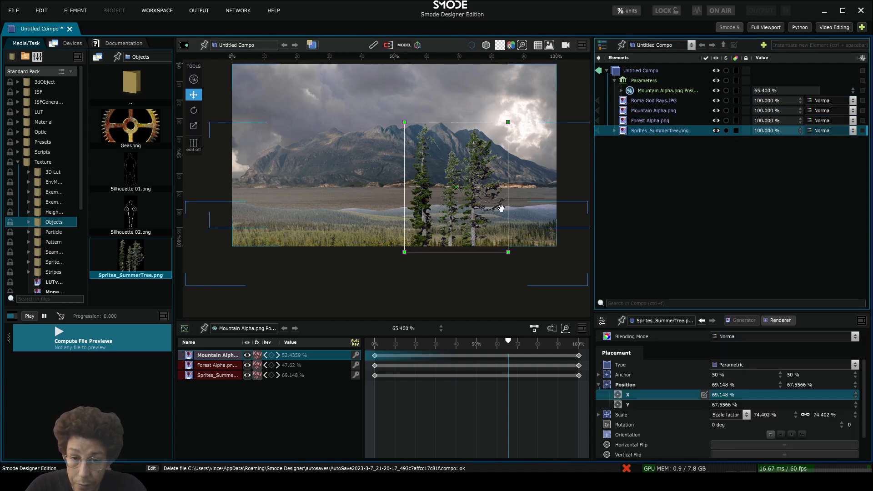
{"action": "mouse_move", "coordinate": [477, 213]}
{"action": "left_mouse_down"}
{"action": "mouse_move", "coordinate": [483, 197]}
{"action": "mouse_move", "coordinate": [478, 208]}
{"action": "left_mouse_up"}
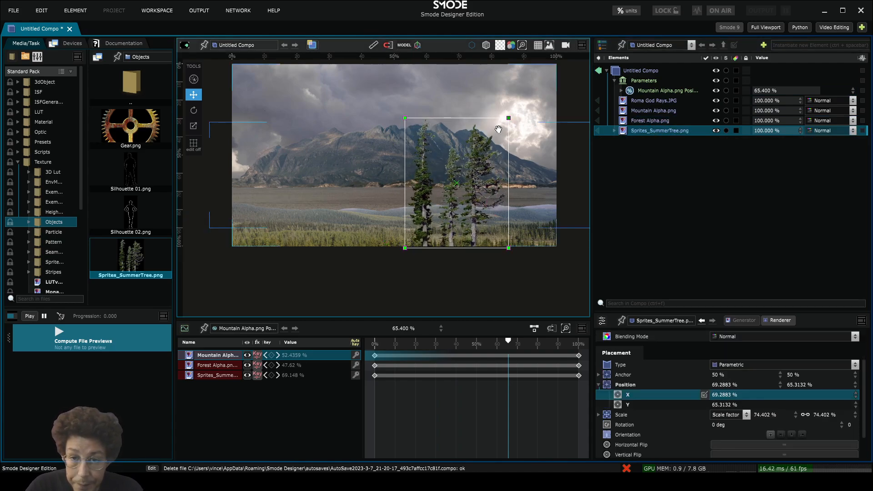
{"action": "left_click_drag", "start_coordinate": [508, 119], "coordinate": [526, 102]}
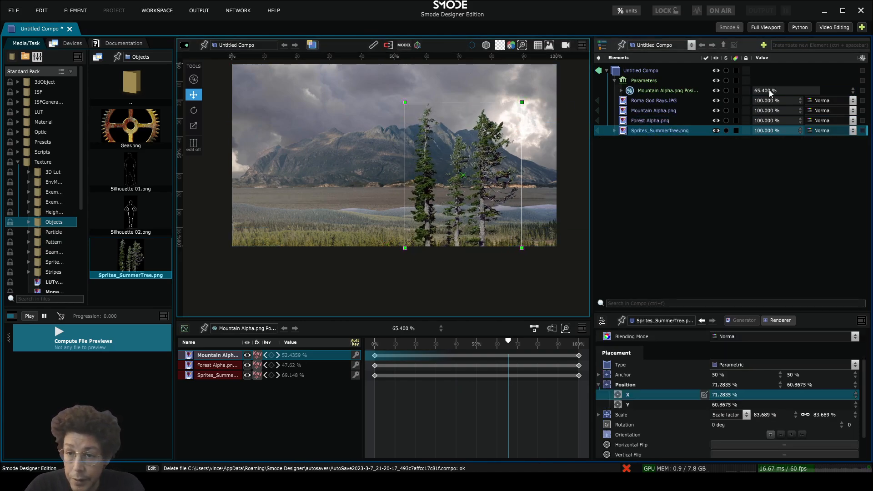
{"action": "left_click_drag", "start_coordinate": [769, 91], "coordinate": [752, 4]}
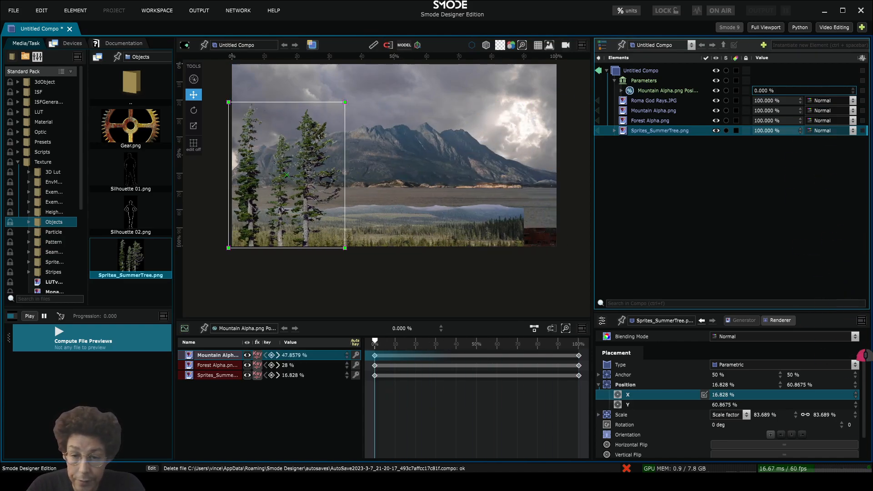
Stretch the forest layer to about 146.6% by 171.5% to cover the frame's edge, and preview the movement up to 100%
{"action": "left_click", "coordinate": [662, 120]}
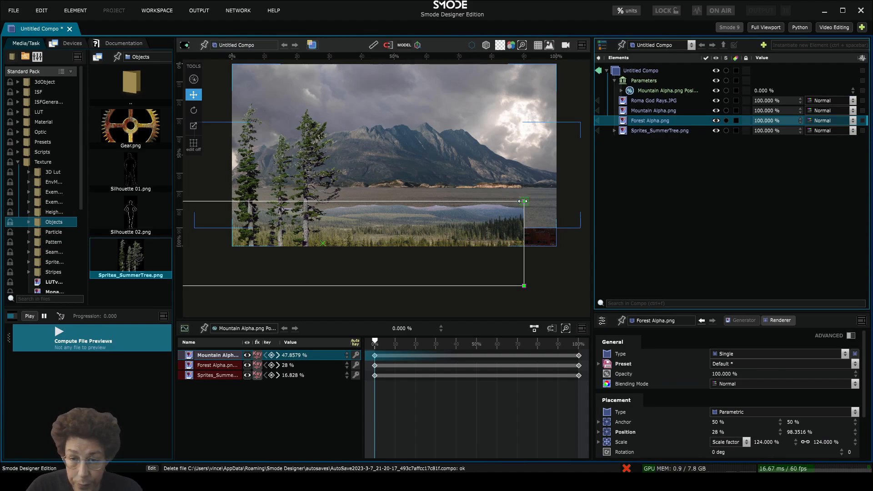
{"action": "left_click_drag", "start_coordinate": [522, 201], "coordinate": [575, 175]}
{"action": "left_click_drag", "start_coordinate": [374, 342], "coordinate": [273, 308]}
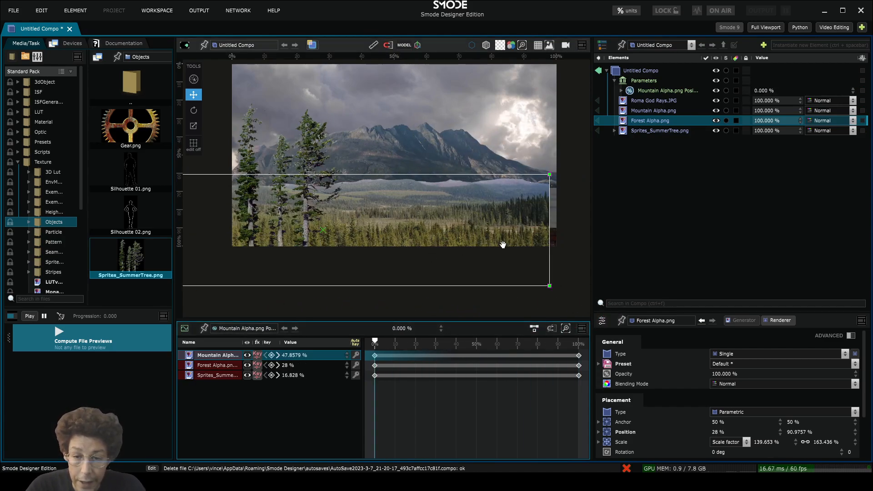
{"action": "left_click_drag", "start_coordinate": [550, 286], "coordinate": [571, 291]}
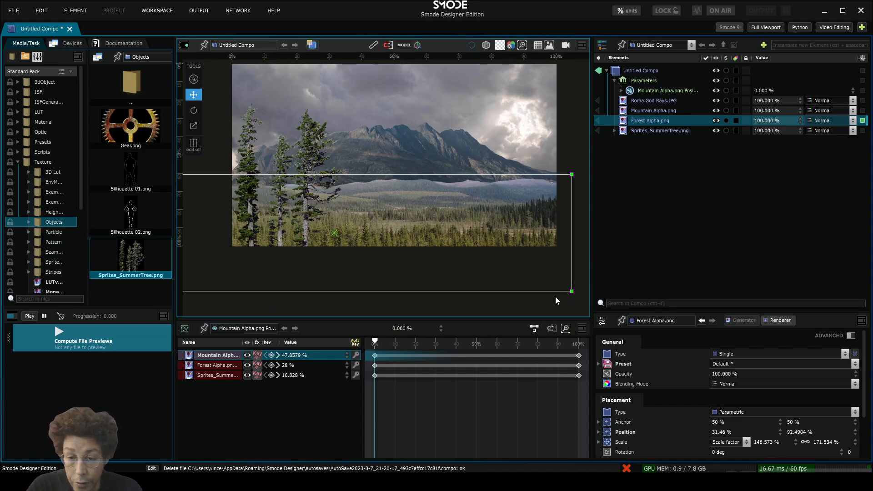
{"action": "left_click_drag", "start_coordinate": [374, 342], "coordinate": [591, 337]}
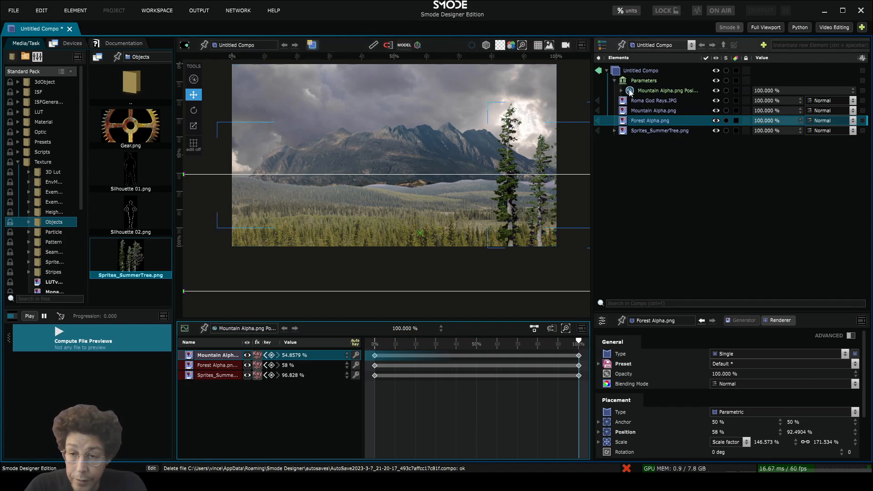
Delete the composition's Parameters group
{"action": "left_click", "coordinate": [614, 80]}
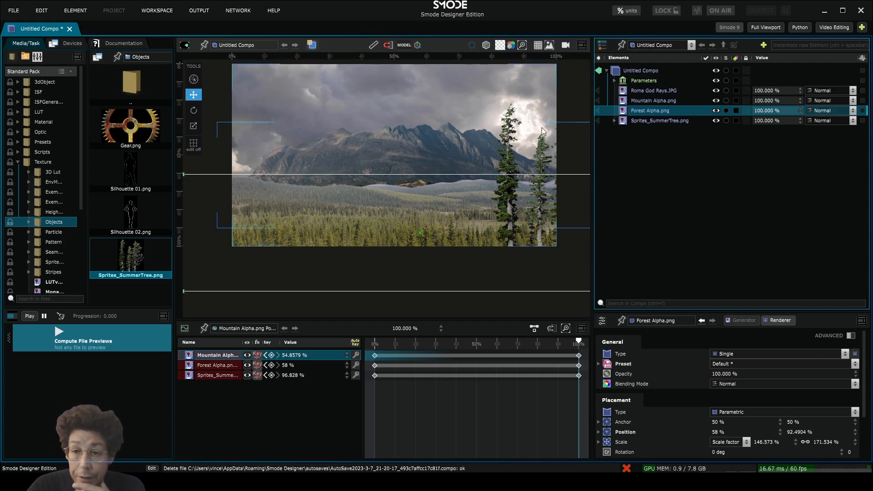
{"action": "left_click", "coordinate": [644, 80]}
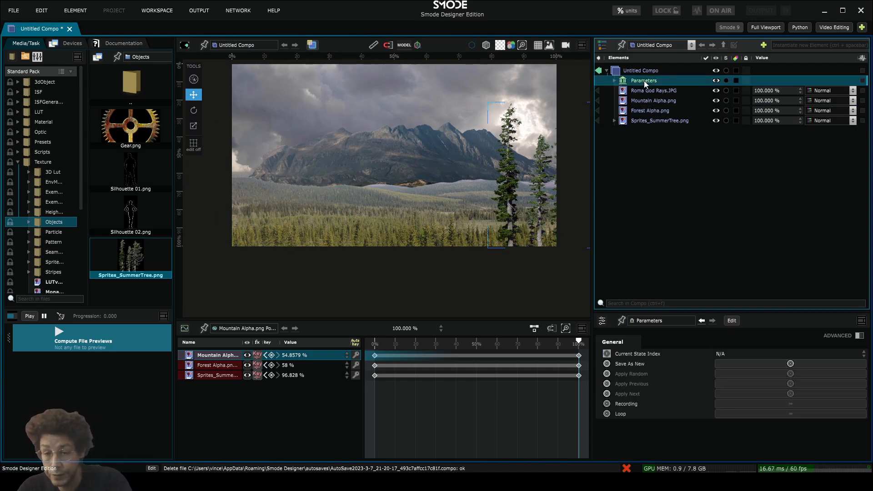
{"action": "key", "text": "Delete"}
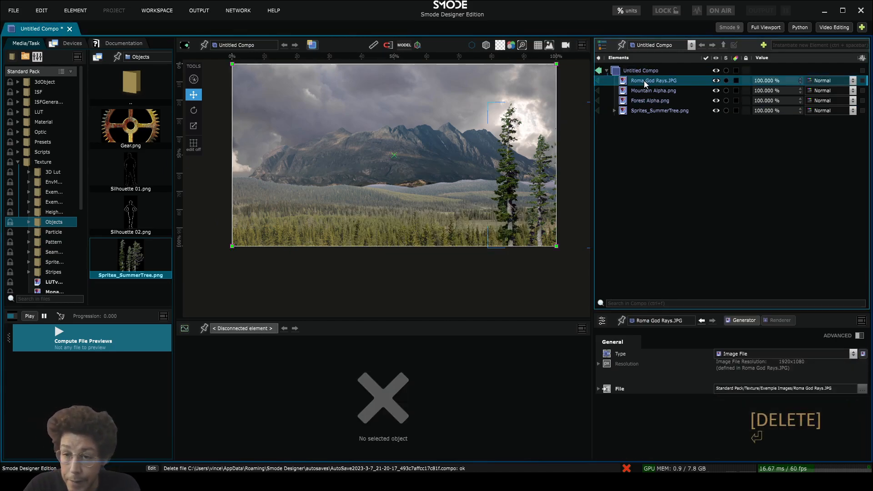
Reset the placement of the sky, mountain, forest and tree layers together, and select only the tree layer
{"action": "left_click", "coordinate": [642, 111], "text": "shift"}
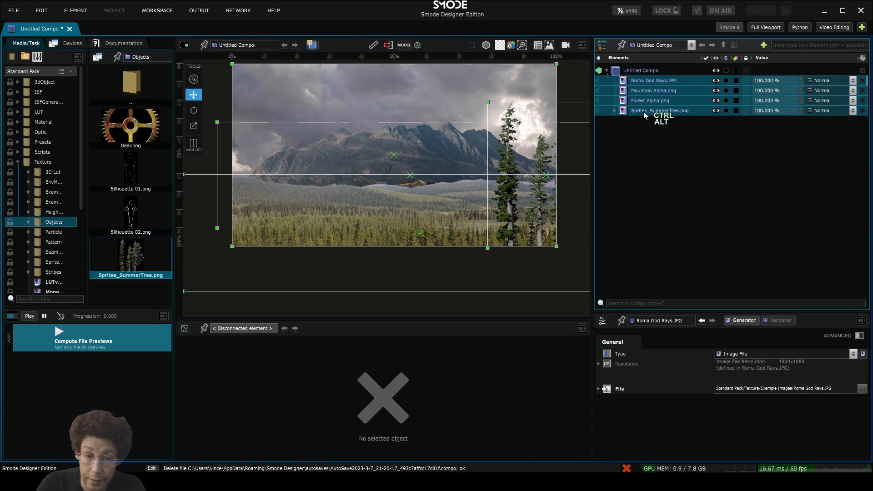
{"action": "key", "text": "ctrl+alt+p"}
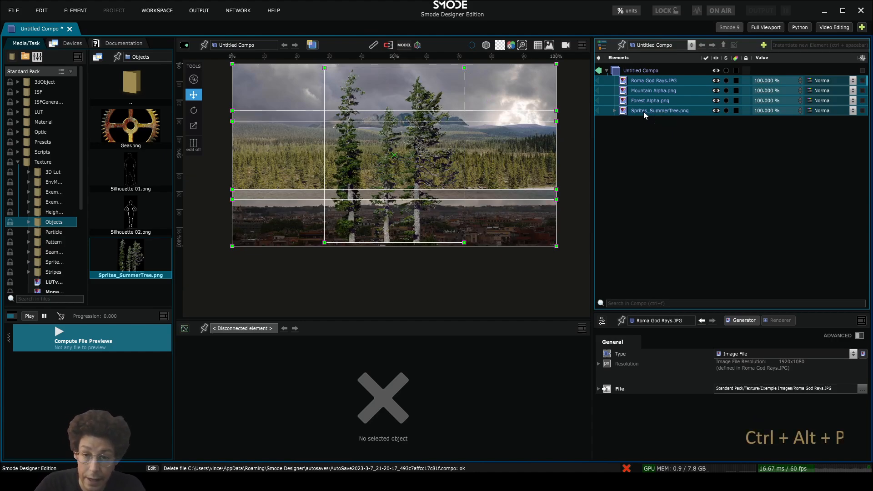
{"action": "left_click", "coordinate": [643, 111]}
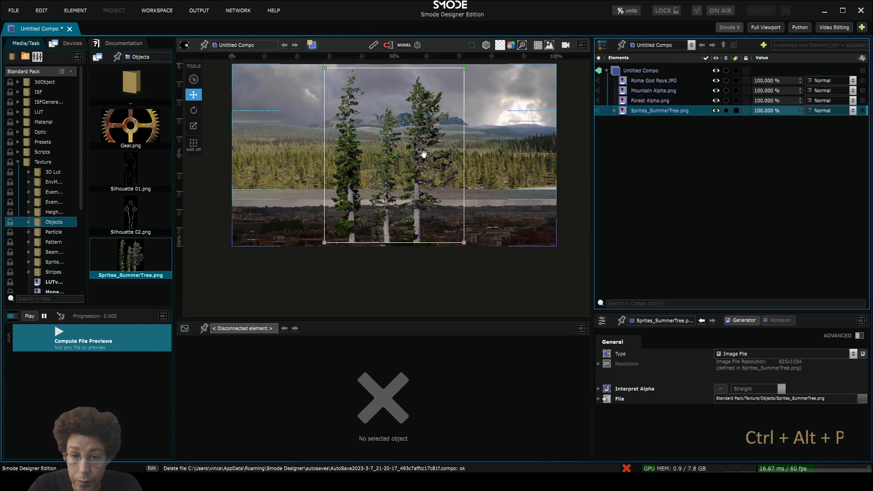
Shift the tree layer toward the frame's right side, and lower the forest and mountain layers to stack a landscape
{"action": "left_click_drag", "start_coordinate": [435, 144], "coordinate": [559, 163]}
{"action": "left_click", "coordinate": [639, 101]}
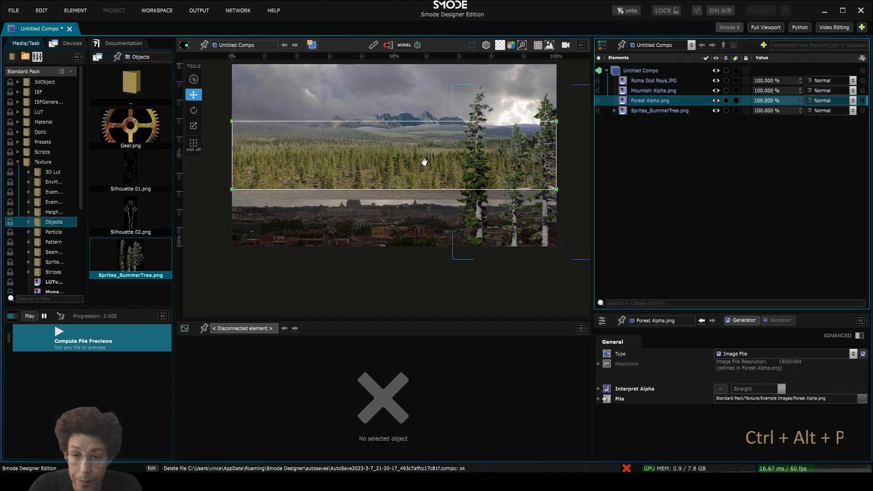
{"action": "left_click_drag", "start_coordinate": [392, 177], "coordinate": [386, 230]}
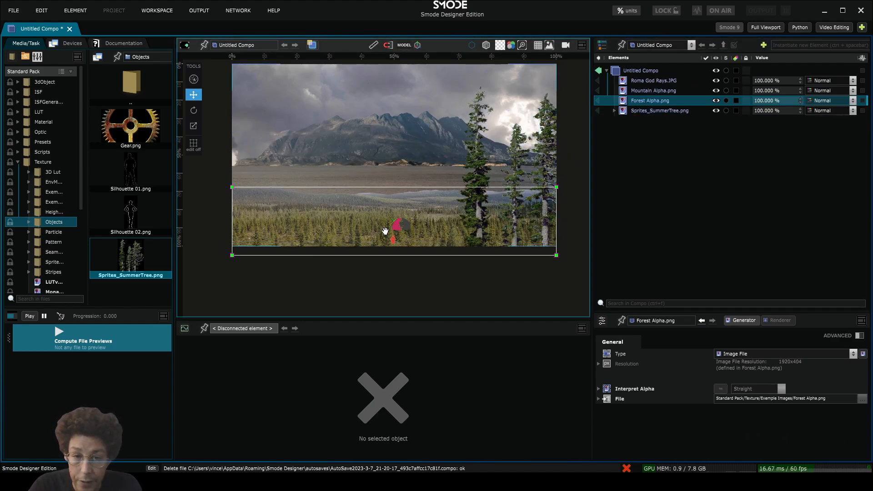
{"action": "left_click", "coordinate": [642, 90]}
{"action": "left_click_drag", "start_coordinate": [469, 147], "coordinate": [469, 170]}
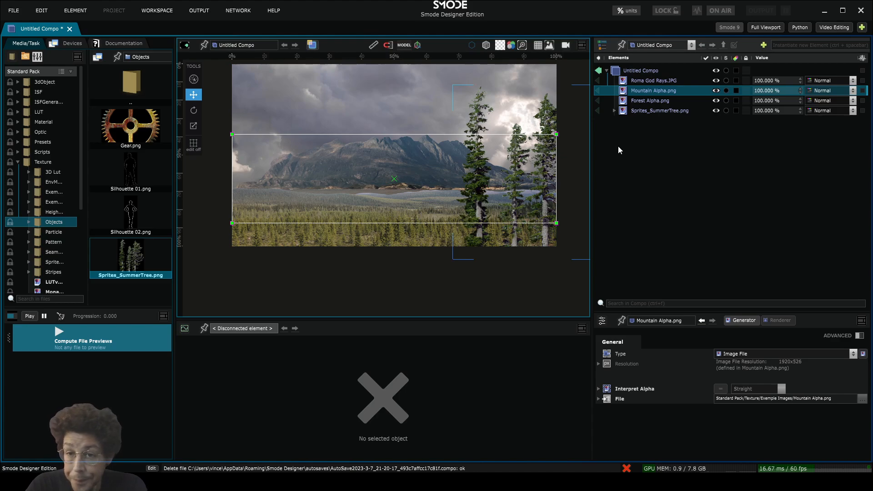
Split the viewport side by side with one half in 3D view, and enlarge the viewport area in place of the media panel
{"action": "left_click", "coordinate": [582, 45]}
{"action": "left_click", "coordinate": [588, 56]}
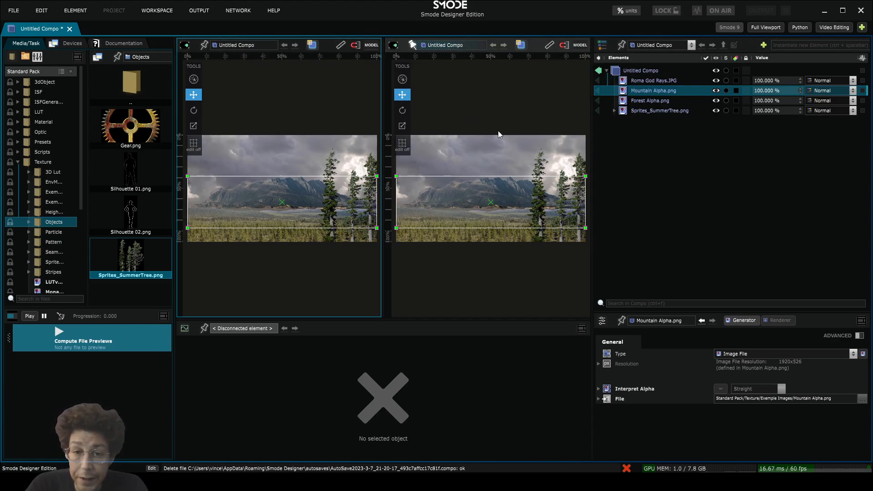
{"action": "left_click", "coordinate": [313, 47]}
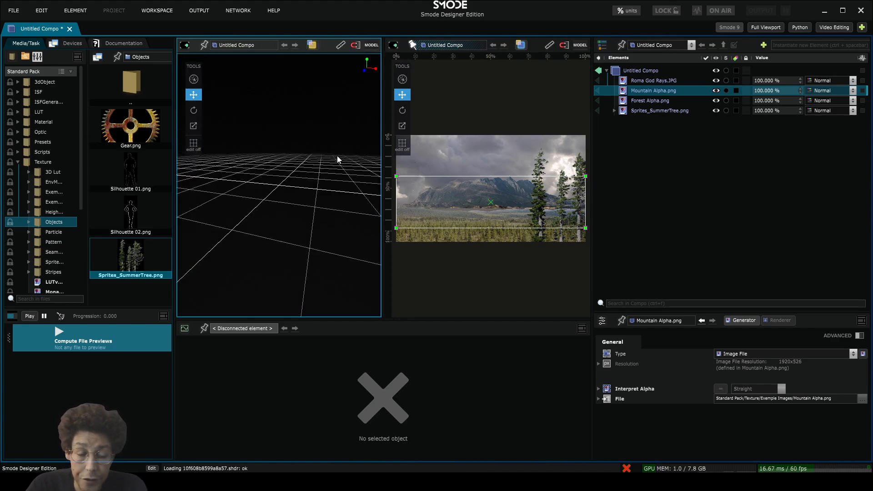
{"action": "left_click", "coordinate": [176, 157]}
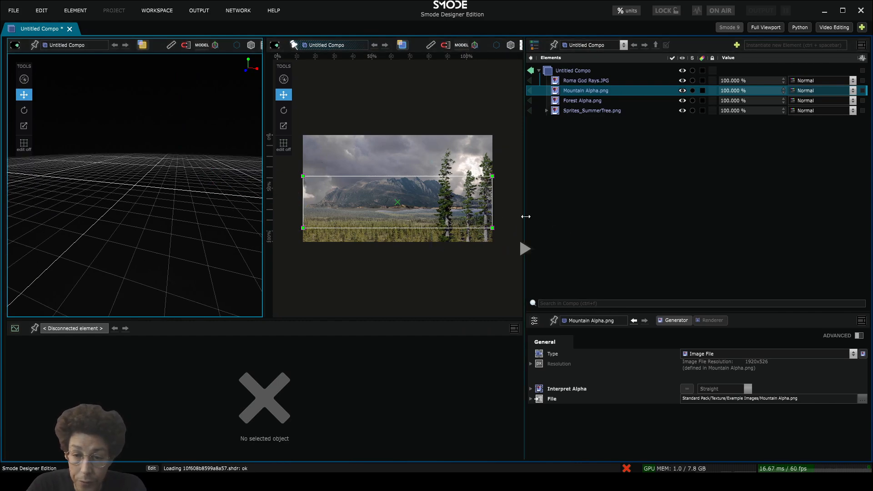
{"action": "left_click_drag", "start_coordinate": [524, 212], "coordinate": [571, 211]}
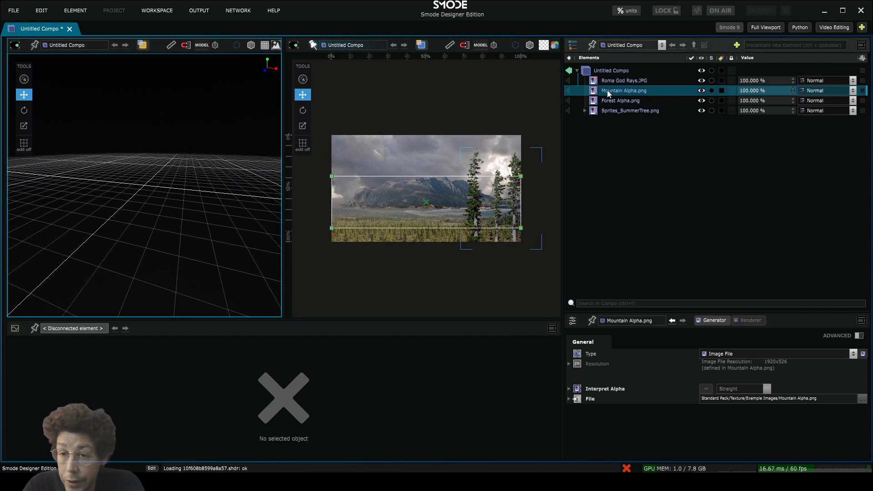
Change the renderer type of the mountain, forest and tree layers to 3D Renderer
{"action": "left_click", "coordinate": [613, 102]}
{"action": "left_click", "coordinate": [611, 110]}
{"action": "left_click", "coordinate": [612, 91]}
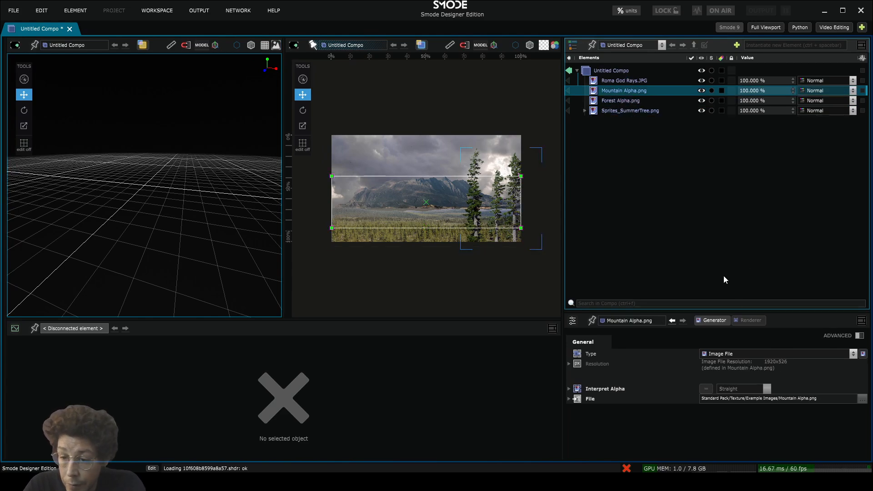
{"action": "left_click", "coordinate": [748, 322]}
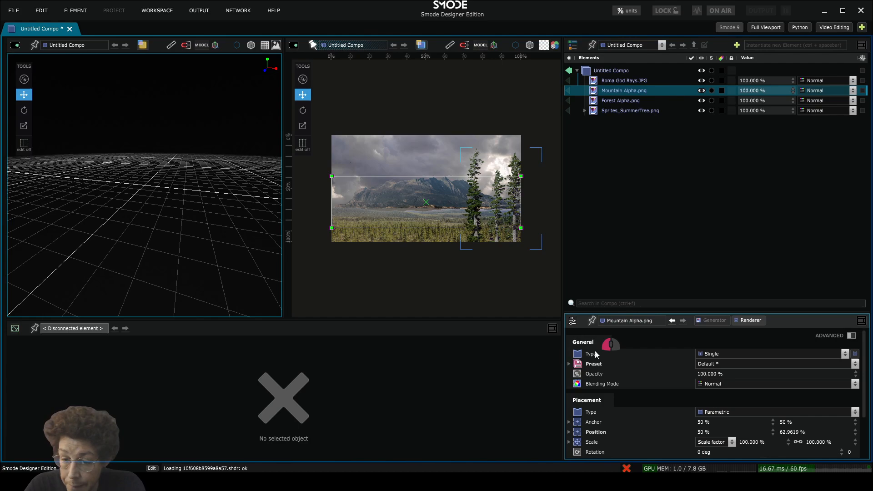
{"action": "left_click", "coordinate": [723, 355]}
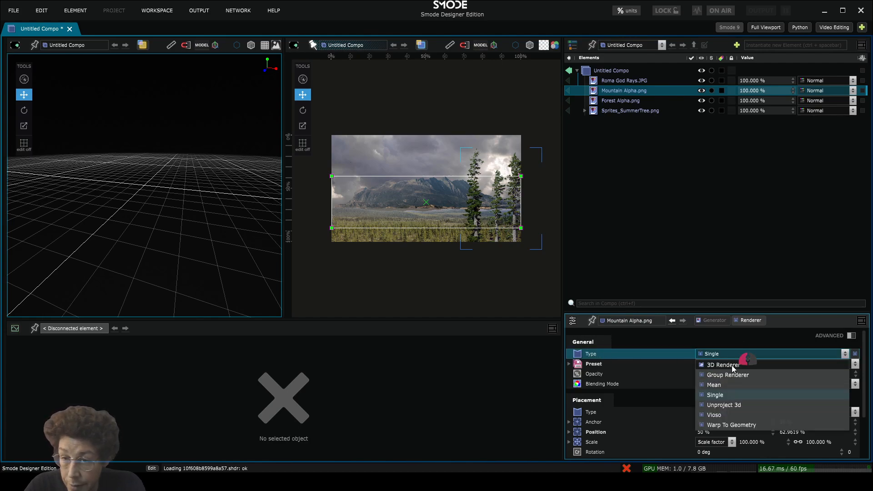
{"action": "left_click", "coordinate": [732, 365]}
{"action": "left_click", "coordinate": [631, 110], "text": "shift"}
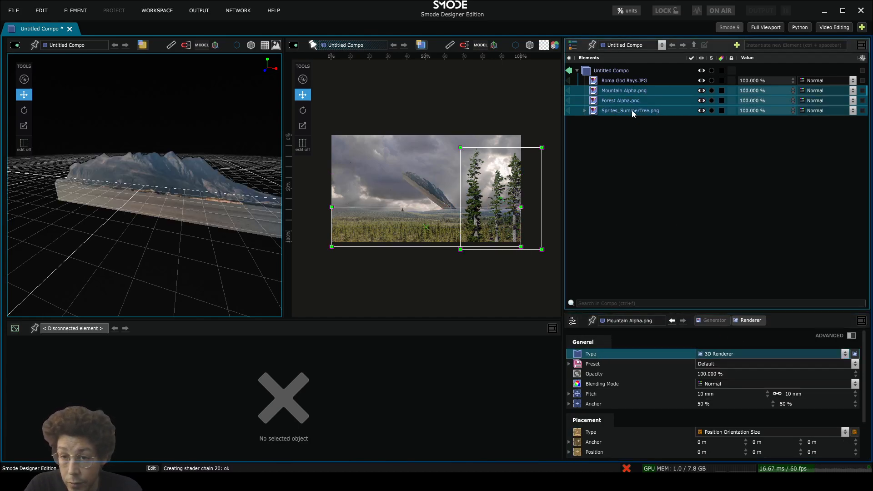
{"action": "left_click", "coordinate": [740, 350]}
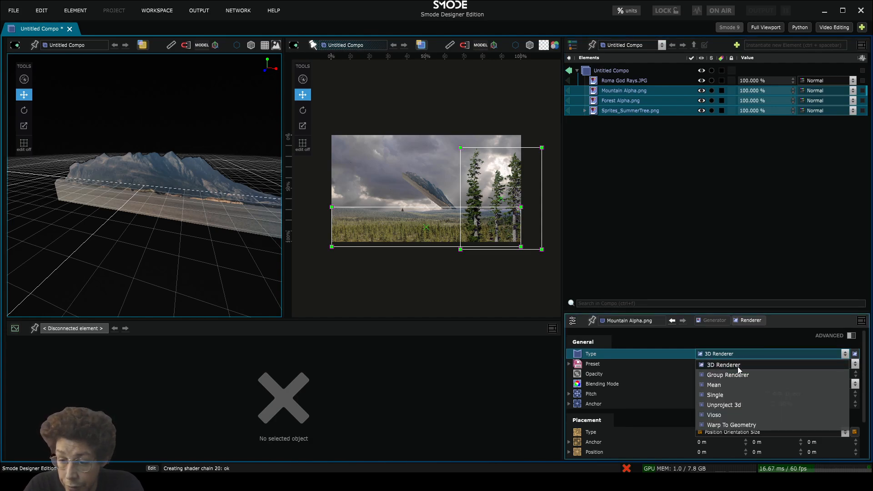
{"action": "left_click", "coordinate": [737, 364]}
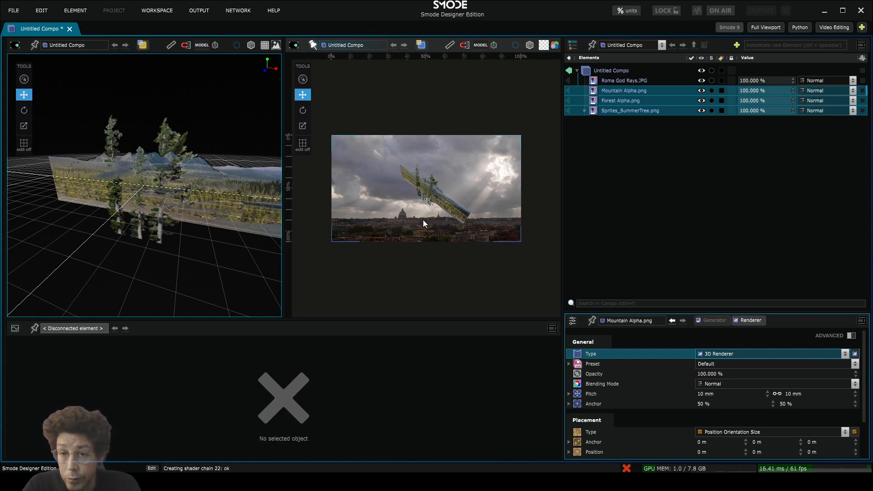
Compare the 2D sky layer with the 3D mountain, forest and tree layers in both viewports
{"action": "left_click", "coordinate": [606, 82]}
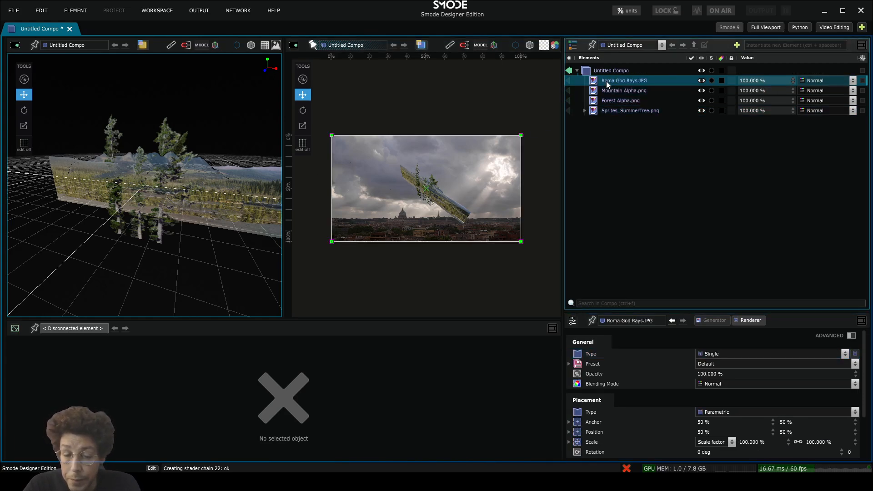
{"action": "left_click_drag", "start_coordinate": [232, 205], "coordinate": [200, 202]}
{"action": "scroll", "coordinate": [430, 206], "scroll_direction": "up", "scroll_amount": 3}
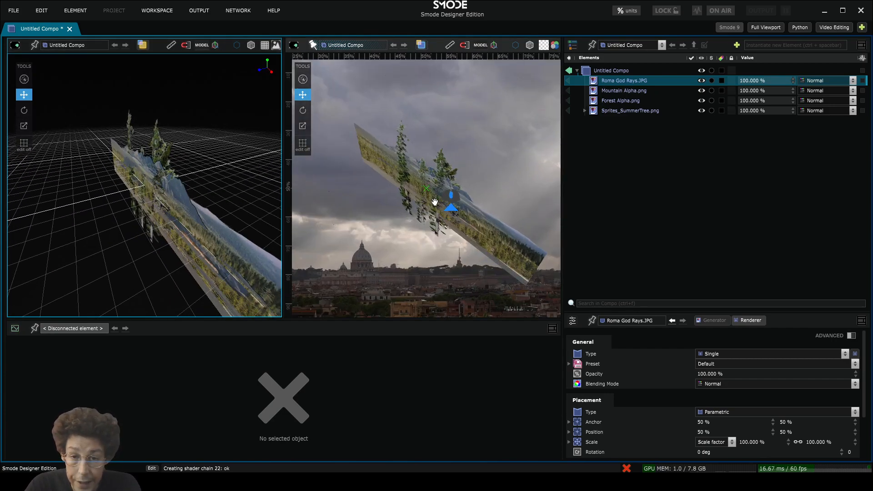
{"action": "scroll", "coordinate": [455, 181], "scroll_direction": "down", "scroll_amount": 3}
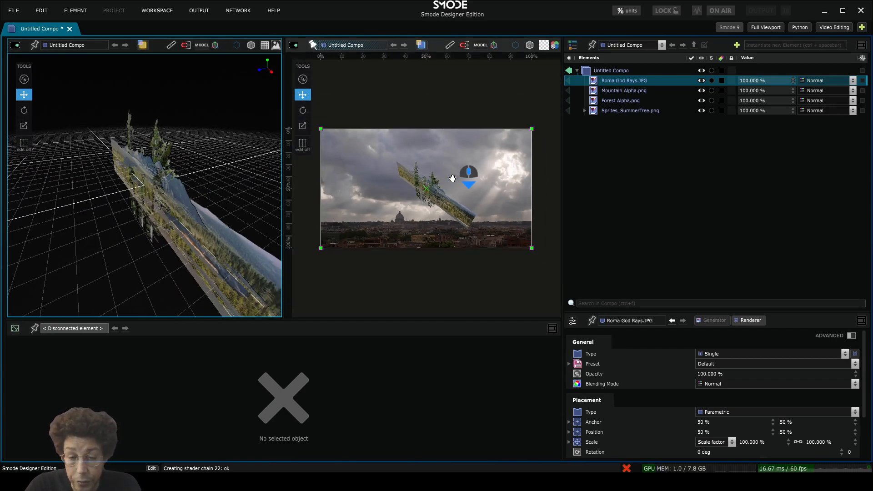
{"action": "left_click", "coordinate": [622, 91]}
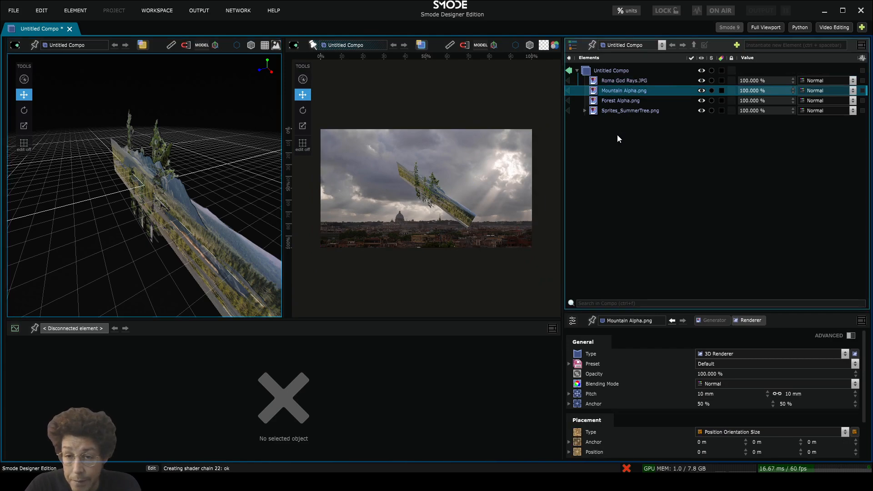
{"action": "left_click", "coordinate": [622, 101]}
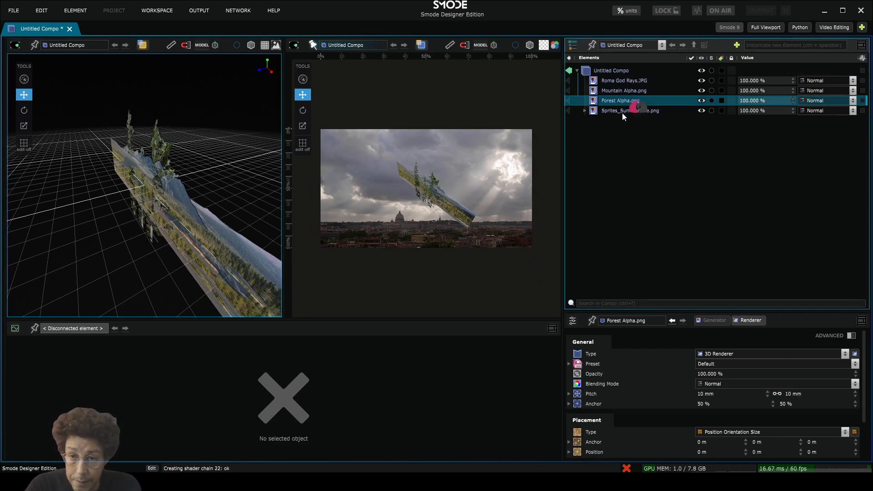
{"action": "left_click", "coordinate": [622, 111]}
Add a Perspective Camera to the composition
{"action": "right_click", "coordinate": [597, 133]}
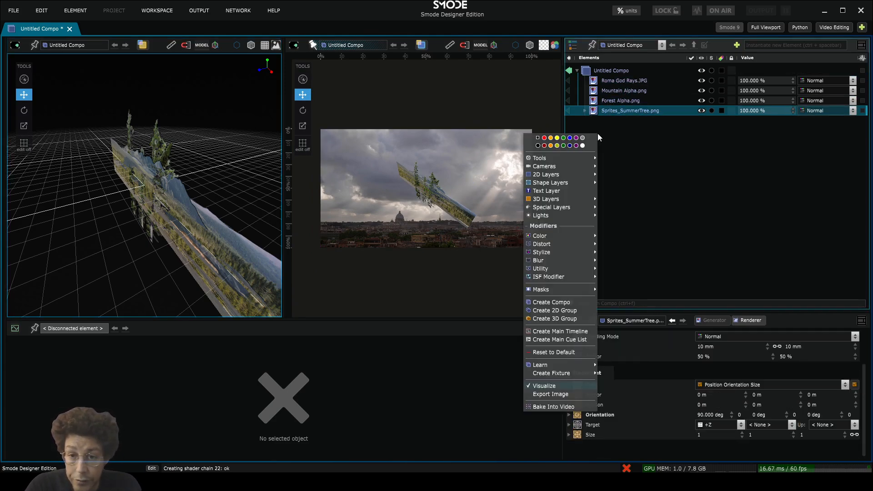
{"action": "mouse_move", "coordinate": [569, 165]}
{"action": "left_click", "coordinate": [616, 167]}
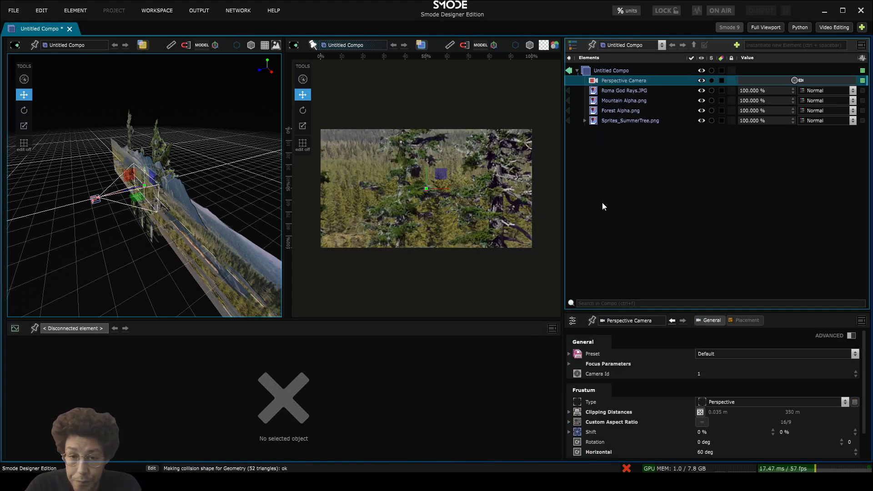
Pull the perspective camera back from the layers and reframe it so the forest fills the lower part of the image
{"action": "left_click_drag", "start_coordinate": [125, 244], "coordinate": [154, 220]}
{"action": "left_click_drag", "start_coordinate": [176, 189], "coordinate": [10, 196]}
{"action": "left_click_drag", "start_coordinate": [79, 217], "coordinate": [153, 229]}
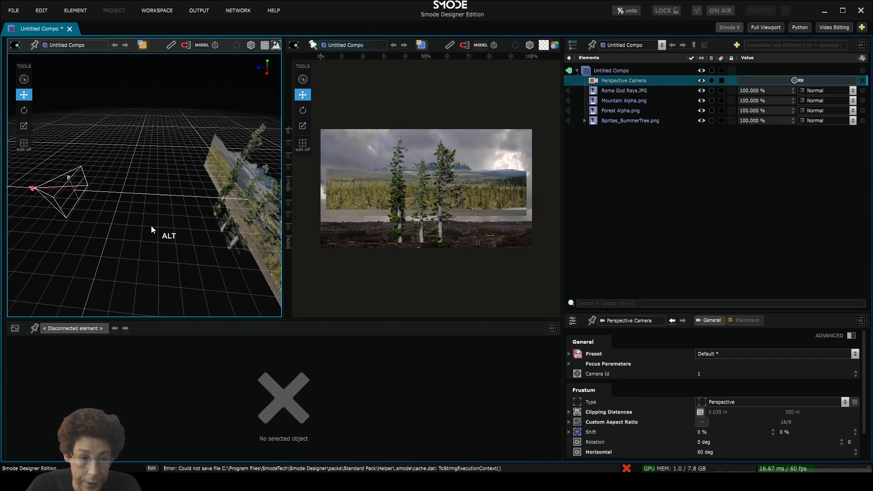
{"action": "left_click_drag", "start_coordinate": [86, 215], "coordinate": [136, 227]}
{"action": "left_click_drag", "start_coordinate": [446, 210], "coordinate": [468, 320]}
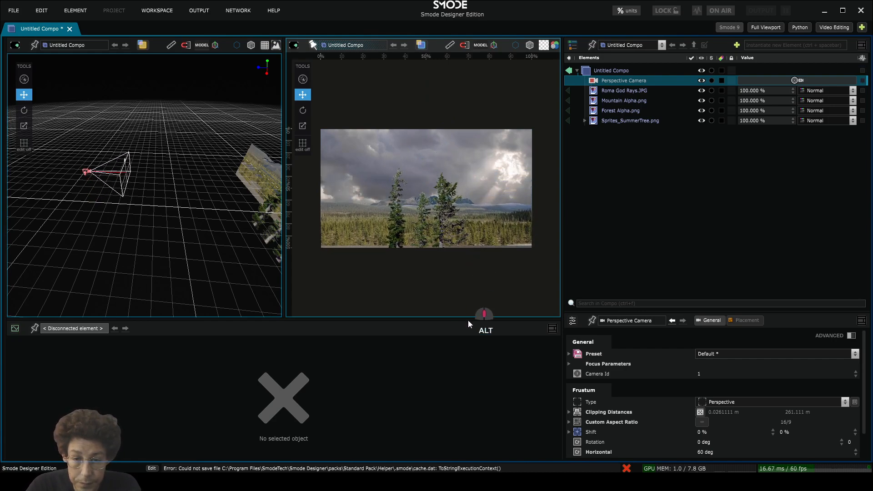
{"action": "left_click_drag", "start_coordinate": [456, 180], "coordinate": [460, 215]}
{"action": "scroll", "coordinate": [456, 184], "scroll_direction": "up", "scroll_amount": 1}
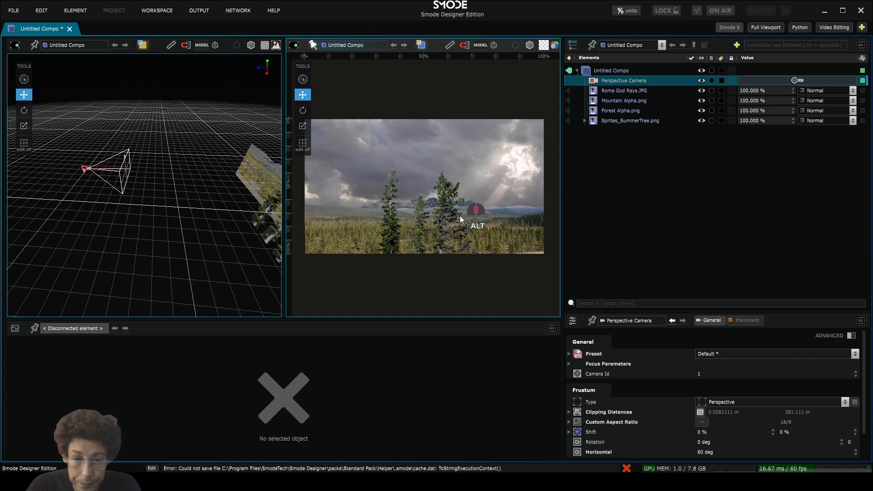
Place the tree layer nearer the camera at about Y 2.14 m and Z 5.03 m, and shift it along X toward the frame's right side
{"action": "left_click_drag", "start_coordinate": [162, 195], "coordinate": [68, 191]}
{"action": "left_click", "coordinate": [632, 121]}
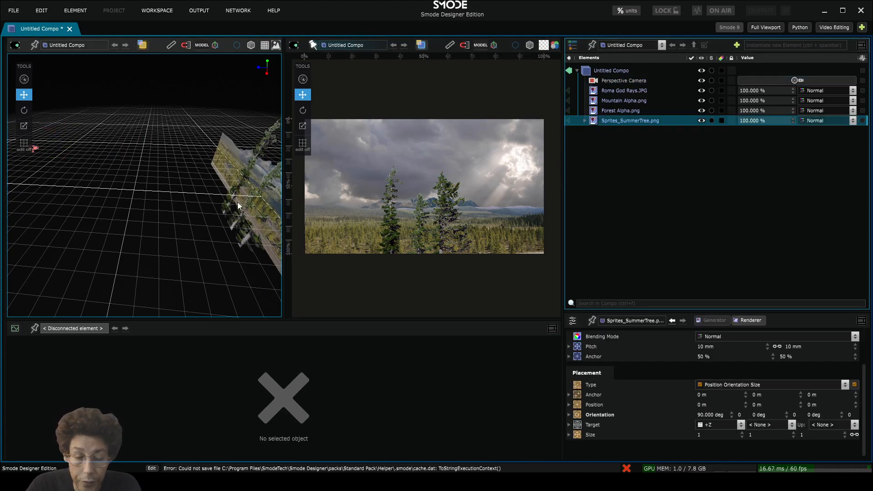
{"action": "left_click_drag", "start_coordinate": [168, 196], "coordinate": [200, 191]}
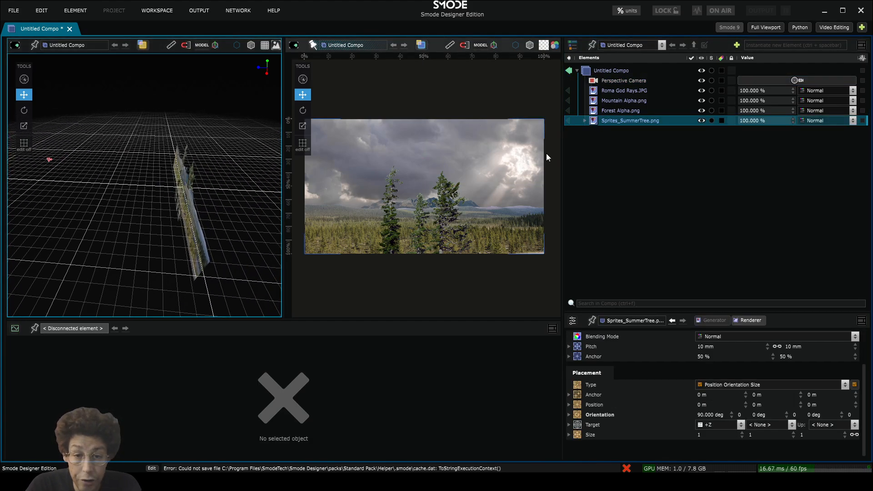
{"action": "left_click", "coordinate": [645, 111]}
{"action": "left_click", "coordinate": [644, 121]}
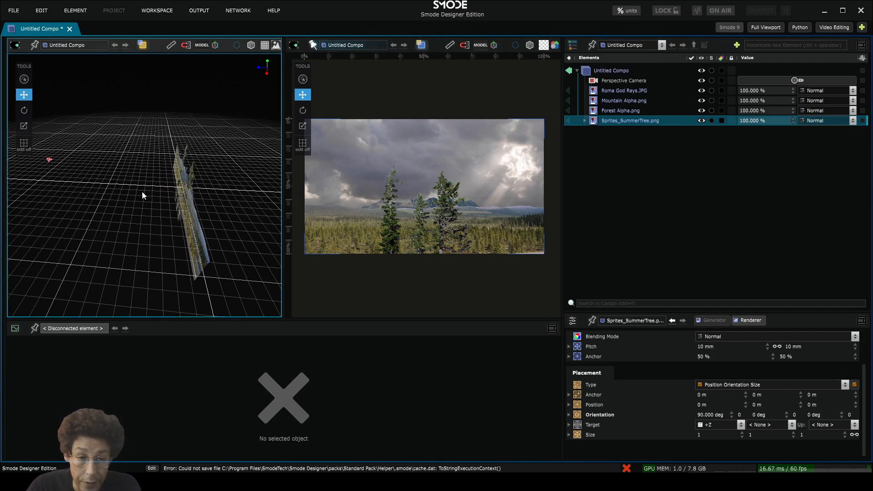
{"action": "left_click_drag", "start_coordinate": [189, 189], "coordinate": [201, 206]}
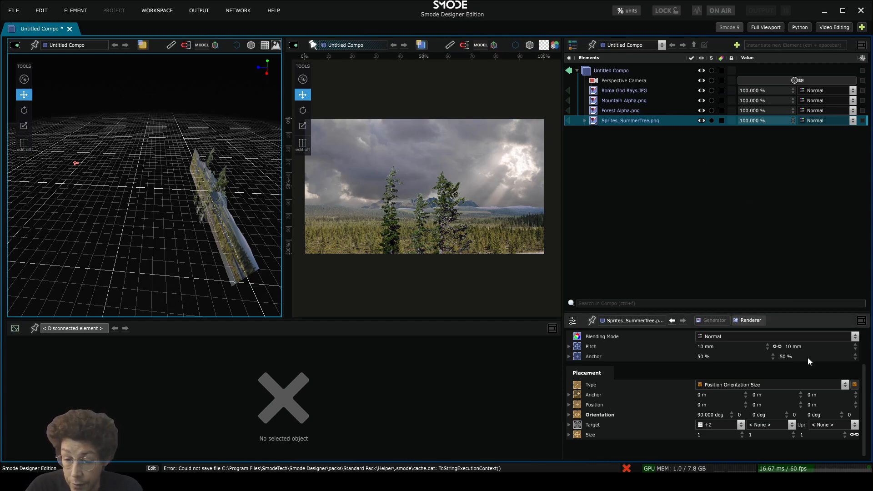
{"action": "left_click", "coordinate": [586, 408]}
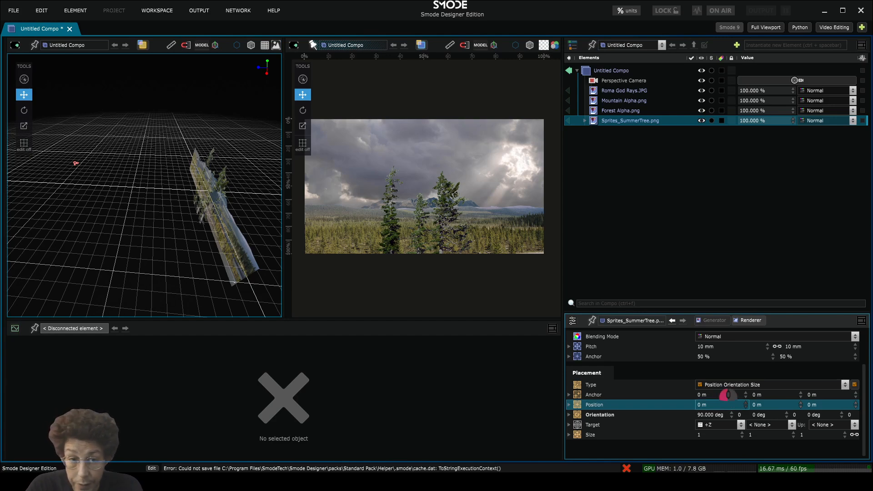
{"action": "left_click_drag", "start_coordinate": [716, 404], "coordinate": [773, 168]}
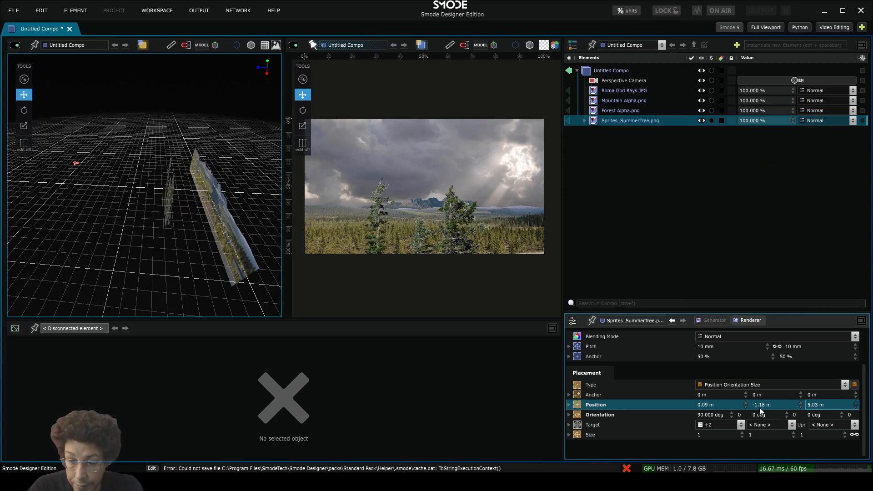
{"action": "left_click_drag", "start_coordinate": [760, 409], "coordinate": [766, 199]}
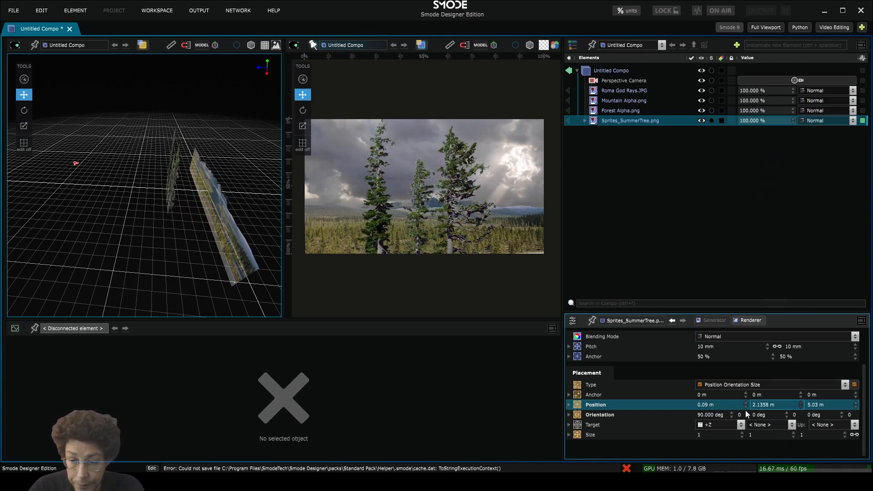
{"action": "left_click_drag", "start_coordinate": [703, 410], "coordinate": [655, 280]}
Move the forest layer toward the camera to a Z position of 2.69 m and expand its position axes
{"action": "left_click", "coordinate": [621, 110]}
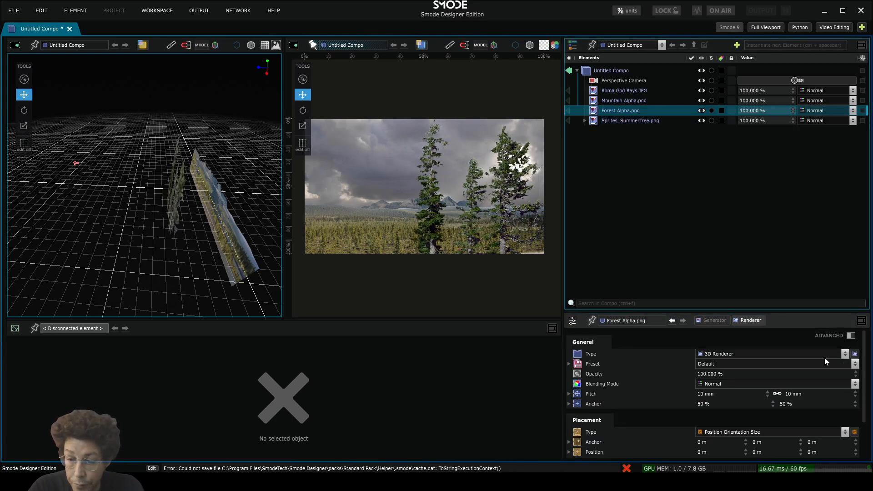
{"action": "scroll", "coordinate": [808, 398], "scroll_direction": "down", "scroll_amount": 3}
{"action": "left_click_drag", "start_coordinate": [815, 403], "coordinate": [809, 274]}
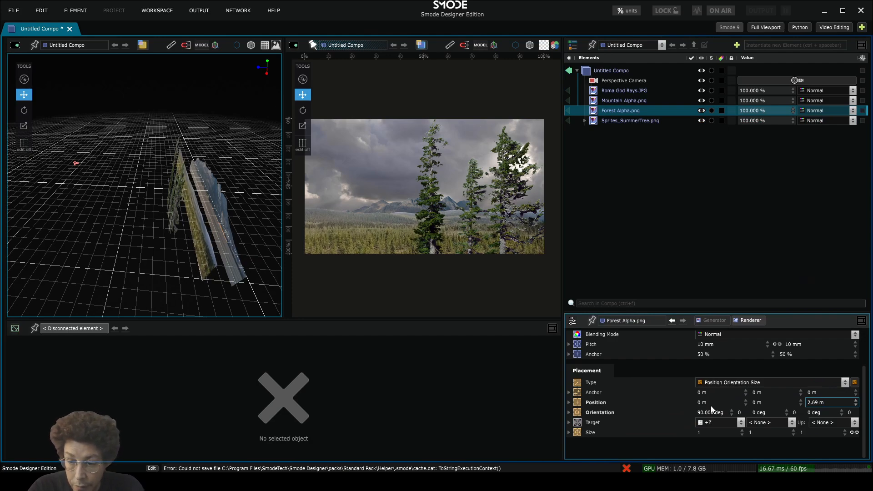
{"action": "left_click", "coordinate": [569, 403]}
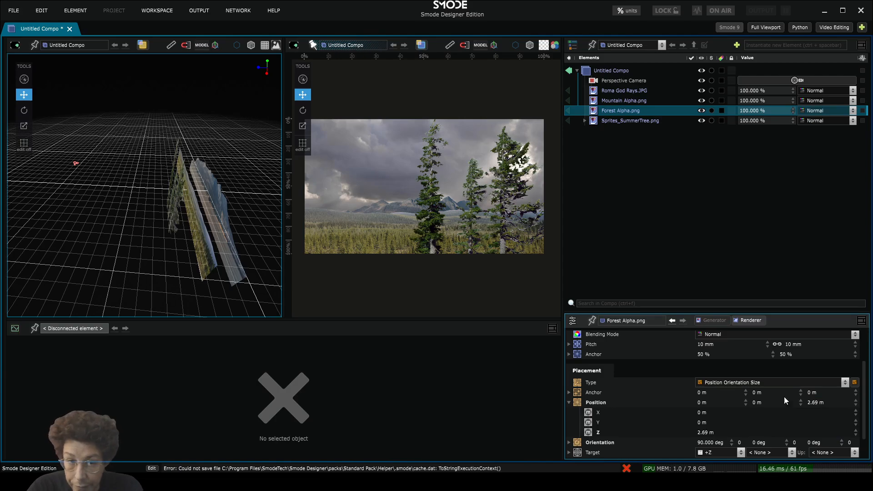
Push the mountain layer back to a Z position of -4.68 m and raise it to a Y position of 0.9 m
{"action": "mouse_move", "coordinate": [189, 93]}
{"action": "left_mouse_down"}
{"action": "mouse_move", "coordinate": [267, 113]}
{"action": "mouse_move", "coordinate": [237, 78]}
{"action": "left_mouse_up"}
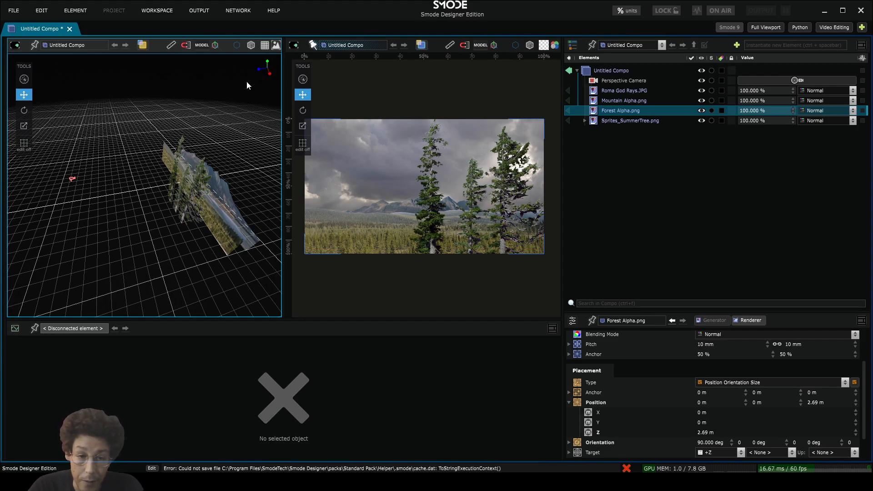
{"action": "mouse_move", "coordinate": [214, 187]}
{"action": "left_mouse_down"}
{"action": "mouse_move", "coordinate": [146, 169]}
{"action": "mouse_move", "coordinate": [205, 184]}
{"action": "left_mouse_up"}
{"action": "left_click", "coordinate": [630, 100]}
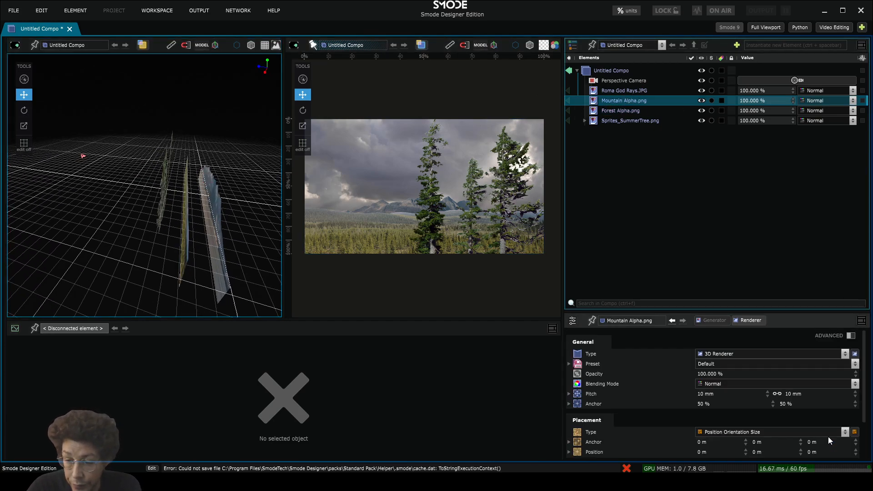
{"action": "scroll", "coordinate": [817, 448], "scroll_direction": "down", "scroll_amount": 1}
{"action": "mouse_move", "coordinate": [821, 428]}
{"action": "left_mouse_down"}
{"action": "mouse_move", "coordinate": [846, 444]}
{"action": "mouse_move", "coordinate": [849, 434]}
{"action": "mouse_move", "coordinate": [835, 428]}
{"action": "left_mouse_up"}
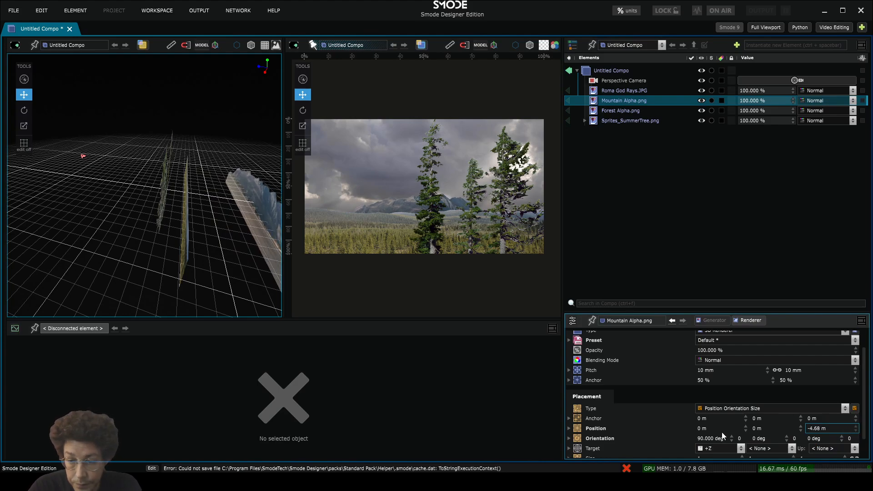
{"action": "left_click_drag", "start_coordinate": [769, 422], "coordinate": [764, 378]}
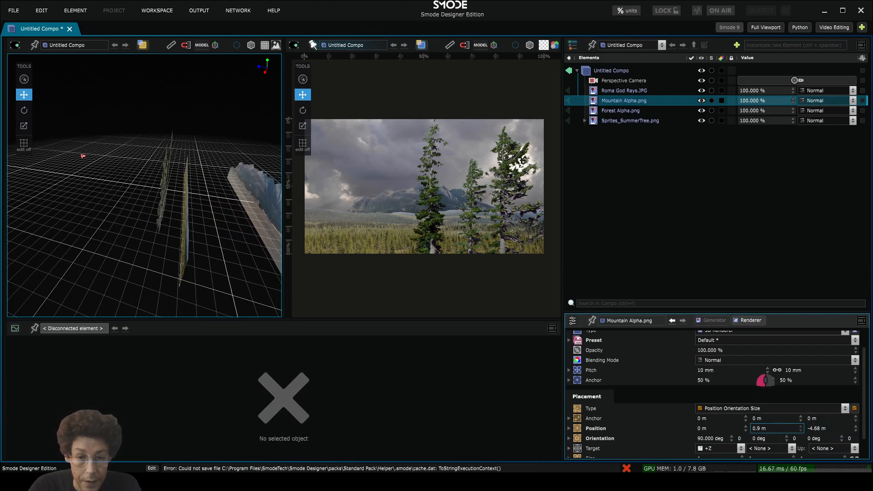
Move the forest layer along Z away from the trees, closer to the mountain layer
{"action": "left_click_drag", "start_coordinate": [236, 251], "coordinate": [180, 227]}
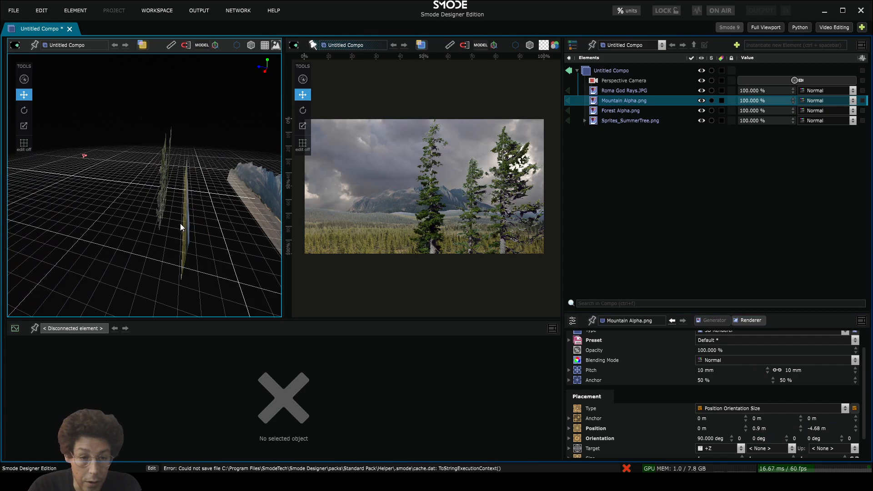
{"action": "left_click", "coordinate": [641, 109]}
{"action": "left_click_drag", "start_coordinate": [826, 403], "coordinate": [836, 363]}
Reframe the perspective camera slightly to the side so the layers overlap well, with its target Z at 14.195 m
{"action": "left_click", "coordinate": [623, 80]}
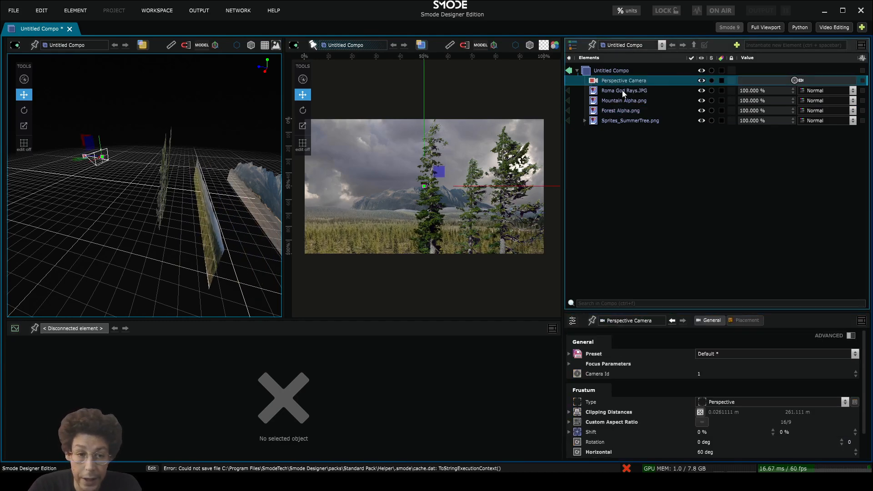
{"action": "key", "text": "alt"}
{"action": "left_click_drag", "start_coordinate": [442, 184], "coordinate": [435, 122]}
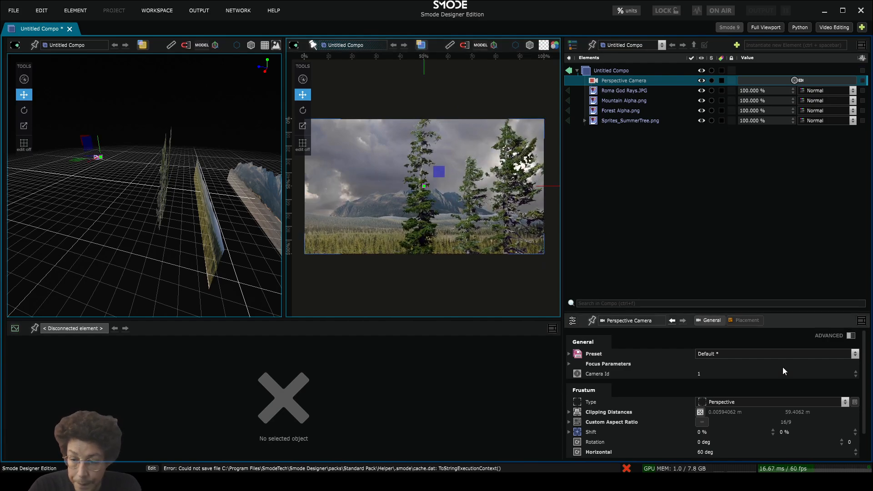
{"action": "left_click", "coordinate": [745, 320]}
{"action": "mouse_move", "coordinate": [835, 379]}
{"action": "left_mouse_down"}
{"action": "mouse_move", "coordinate": [849, 380]}
{"action": "mouse_move", "coordinate": [839, 340]}
{"action": "mouse_move", "coordinate": [849, 369]}
{"action": "left_mouse_up"}
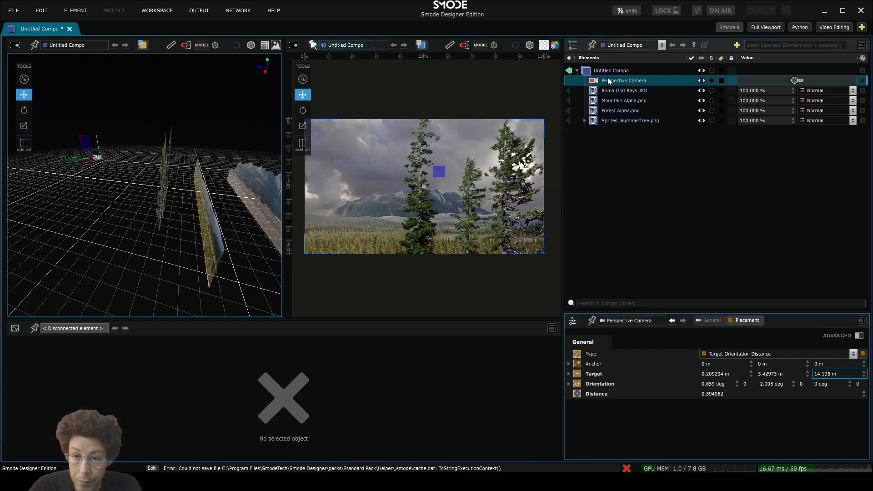
Place the perspective camera inside a new 3D group
{"action": "right_click", "coordinate": [615, 136]}
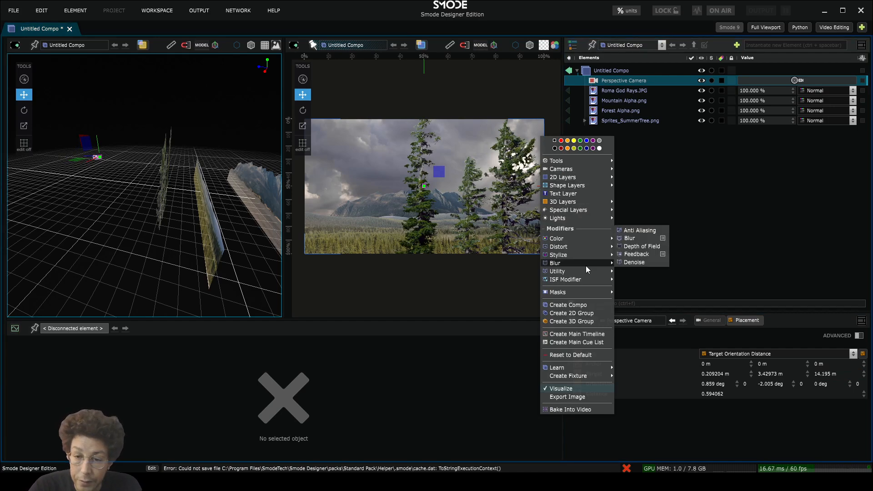
{"action": "left_click", "coordinate": [597, 322]}
{"action": "mouse_move", "coordinate": [607, 80]}
{"action": "left_mouse_down"}
{"action": "mouse_move", "coordinate": [606, 133]}
{"action": "mouse_move", "coordinate": [608, 82]}
{"action": "left_mouse_up"}
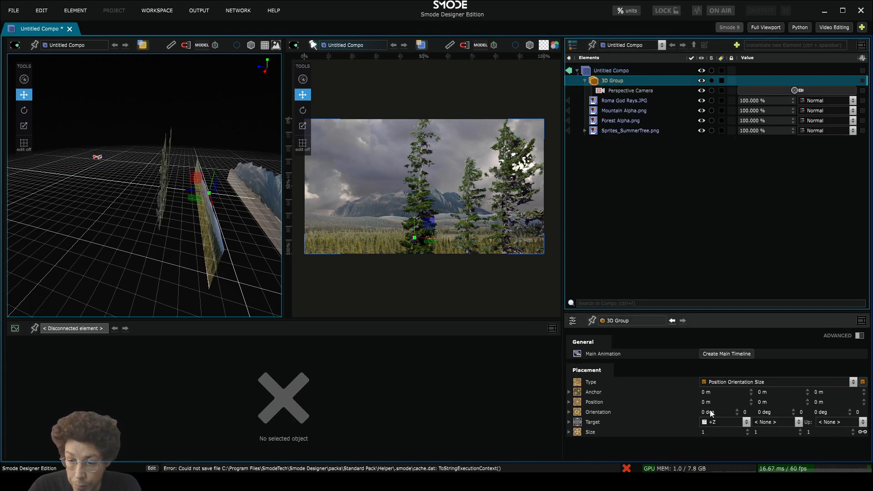
Test rotating the camera's 3D group around its X and Z orientation axes
{"action": "left_click_drag", "start_coordinate": [712, 412], "coordinate": [835, 404]}
{"action": "key", "text": "ctrl+z"}
{"action": "key", "text": "ctrl+z"}
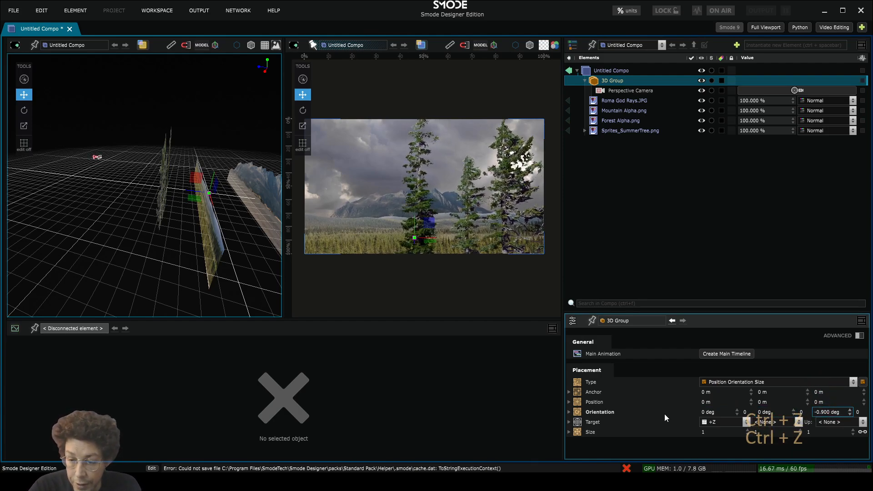
{"action": "left_click_drag", "start_coordinate": [701, 416], "coordinate": [720, 406]}
Create linear loops on the 3D group's X and Z orientation and expand both loop animations
{"action": "right_click", "coordinate": [715, 415]}
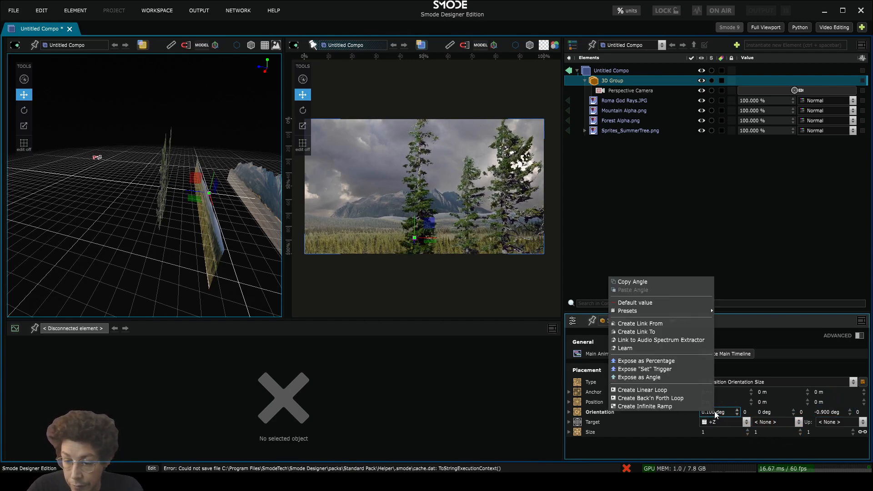
{"action": "left_click", "coordinate": [677, 389]}
{"action": "right_click", "coordinate": [822, 414]}
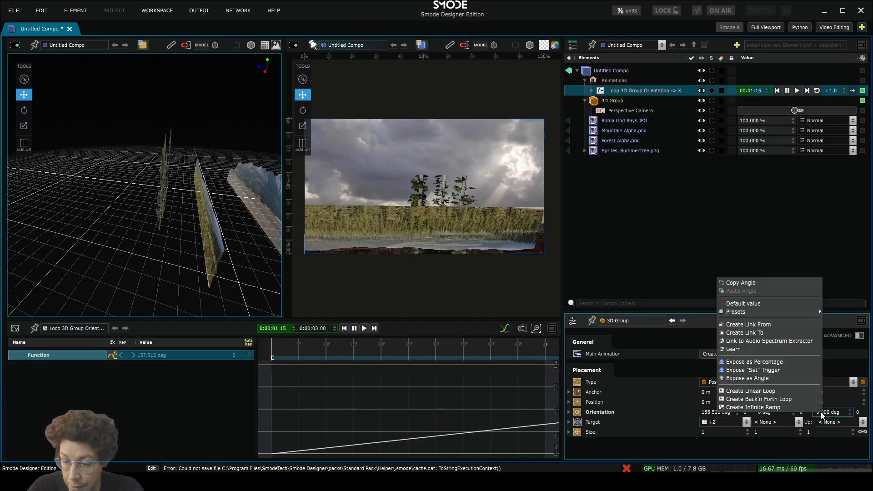
{"action": "left_click", "coordinate": [762, 393]}
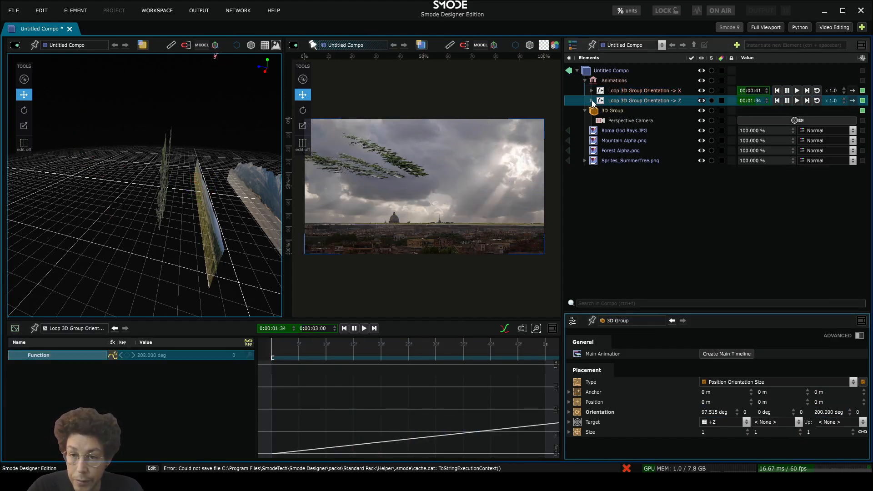
{"action": "left_click", "coordinate": [591, 100]}
{"action": "left_click", "coordinate": [592, 90]}
Limit the X orientation loop's function to a minimum of -5 deg and a maximum of 5 deg with 0 full turns
{"action": "left_click", "coordinate": [618, 92]}
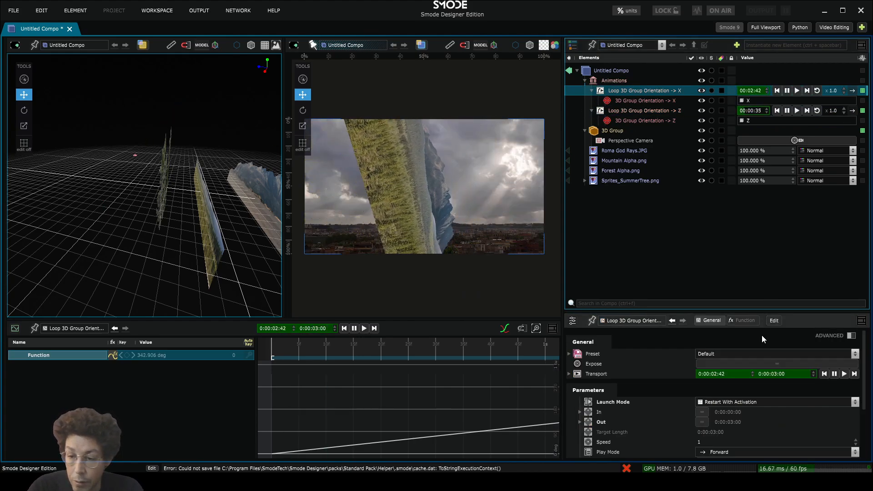
{"action": "left_click_drag", "start_coordinate": [740, 315], "coordinate": [728, 235]}
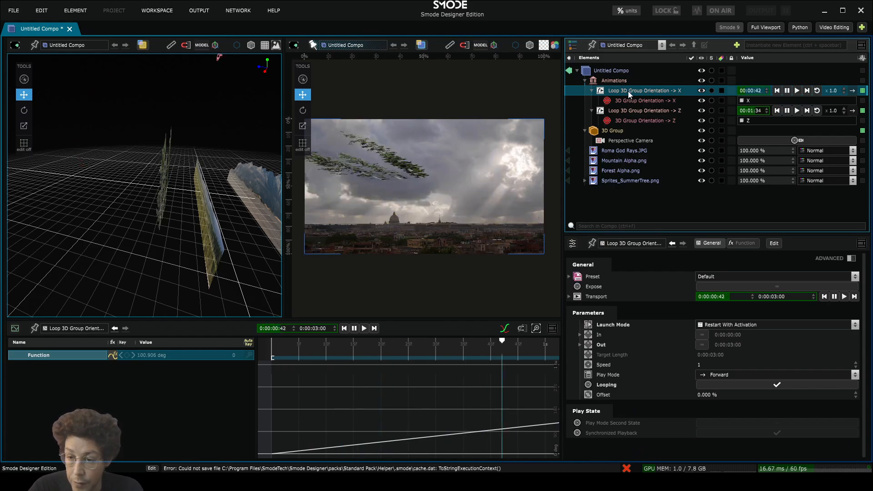
{"action": "left_click", "coordinate": [745, 242]}
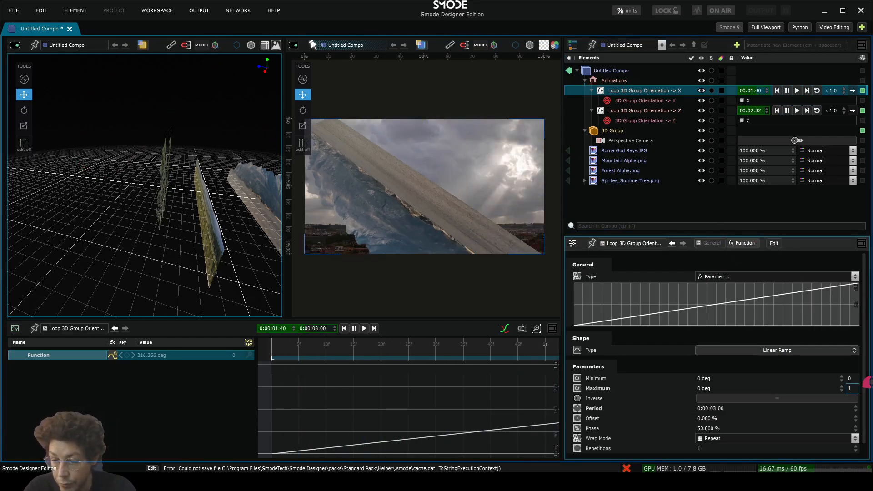
{"action": "left_click", "coordinate": [736, 377]}
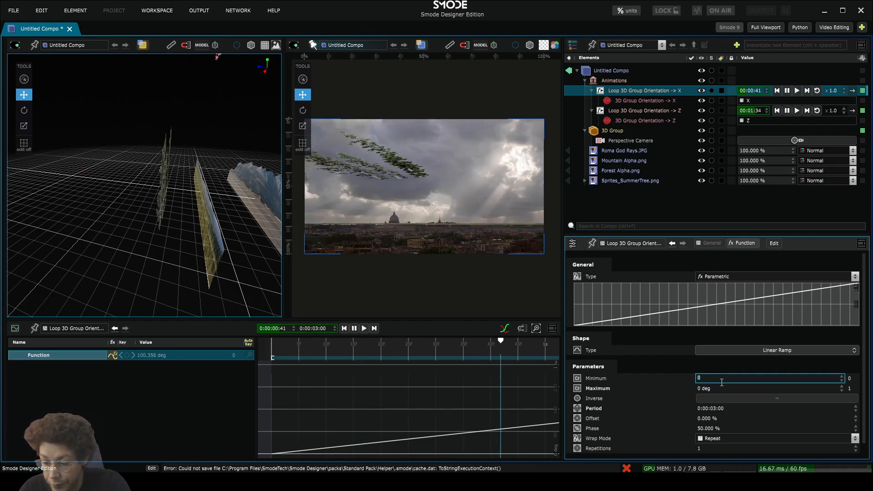
{"action": "type", "text": "-5"}
{"action": "key", "text": "Return"}
{"action": "left_click", "coordinate": [727, 388]}
{"action": "type", "text": "5"}
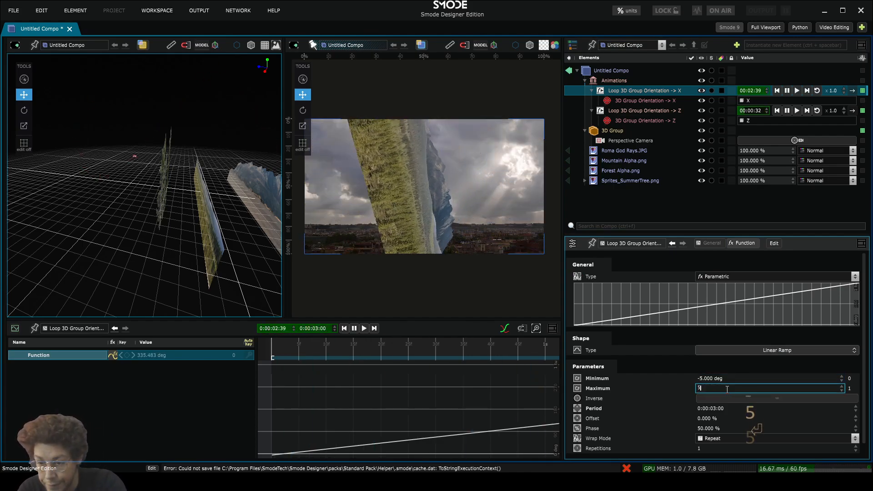
{"action": "key", "text": "Return"}
{"action": "type", "text": "0"}
{"action": "key", "text": "Return"}
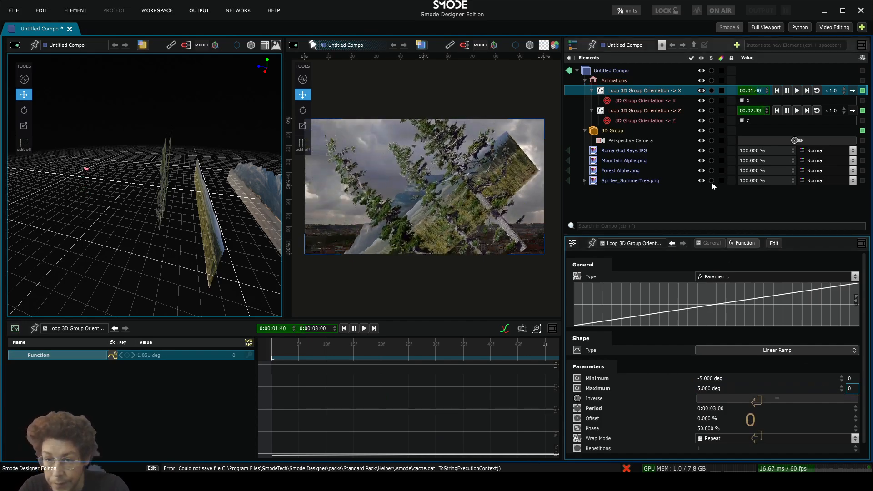
Limit the Z orientation loop's function to a minimum of -5 deg and a maximum of 5 deg with 0 full turns
{"action": "left_click", "coordinate": [652, 112]}
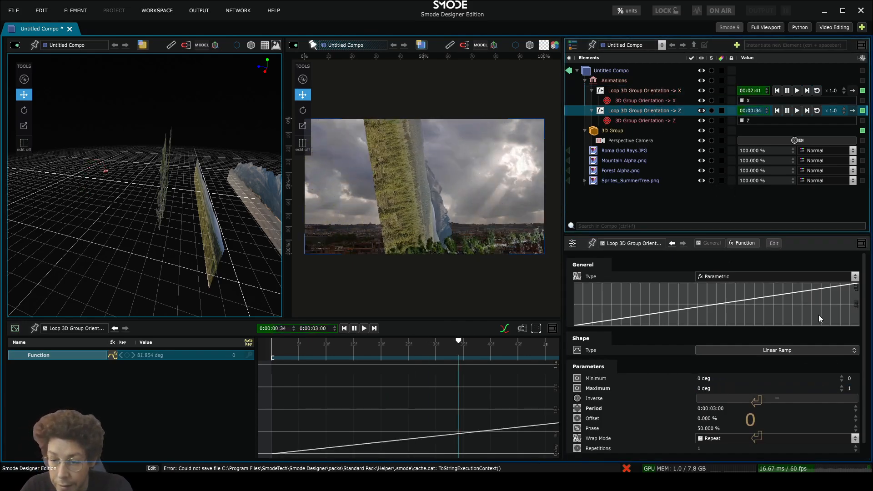
{"action": "left_click", "coordinate": [719, 378]}
{"action": "type", "text": "-5"}
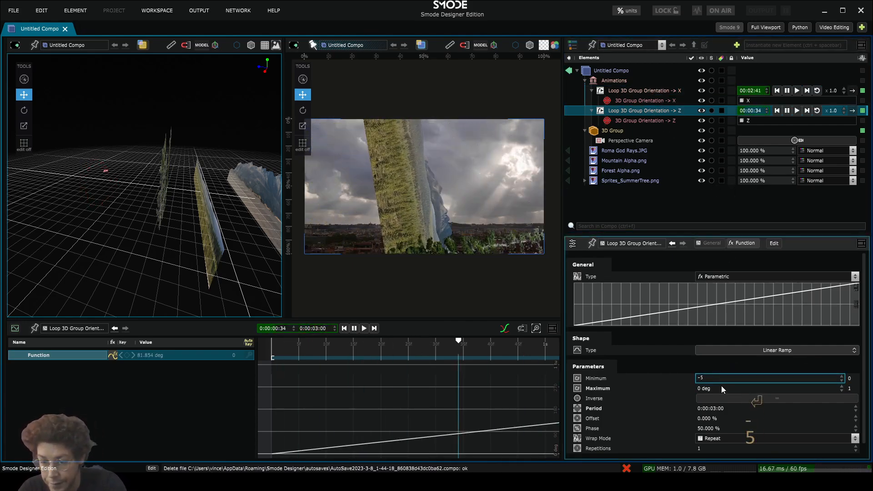
{"action": "left_click", "coordinate": [723, 388]}
{"action": "type", "text": "5"}
{"action": "key", "text": "Return"}
{"action": "left_click", "coordinate": [852, 387]}
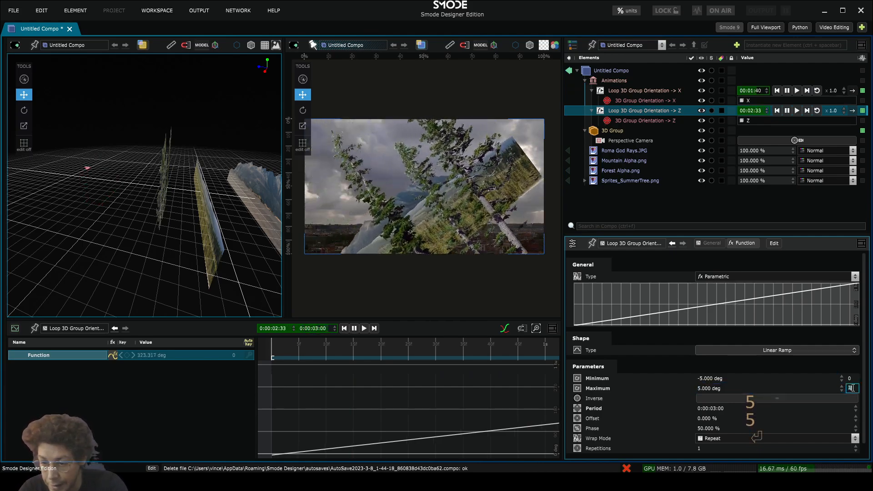
{"action": "type", "text": "0"}
{"action": "key", "text": "Return"}
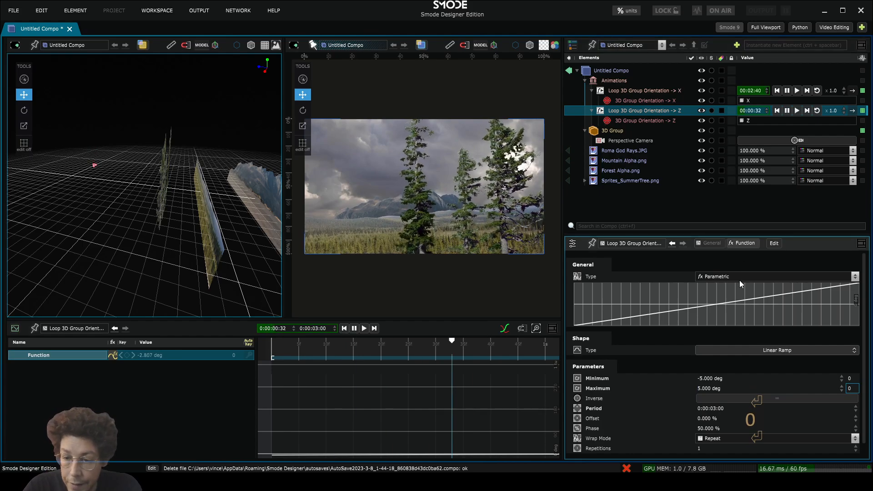
Change the function shape of both the Z and X orientation loops to Noise
{"action": "left_click", "coordinate": [743, 355]}
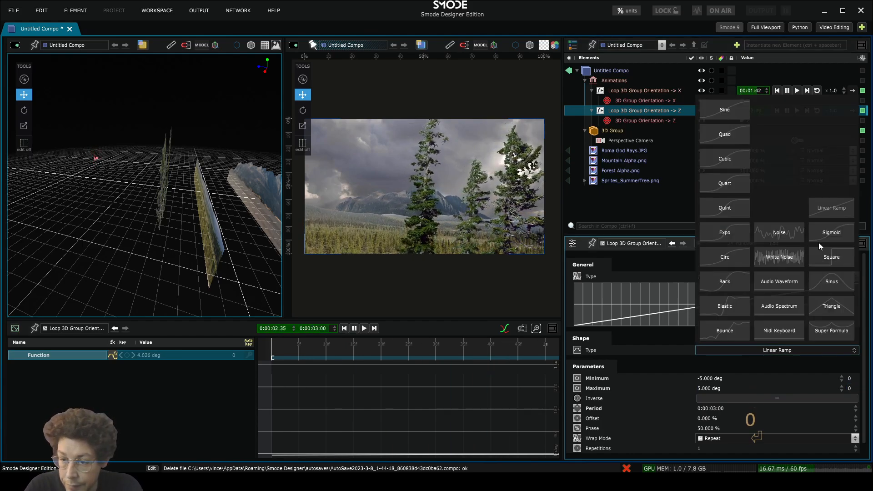
{"action": "left_click", "coordinate": [781, 233]}
{"action": "left_click", "coordinate": [652, 90]}
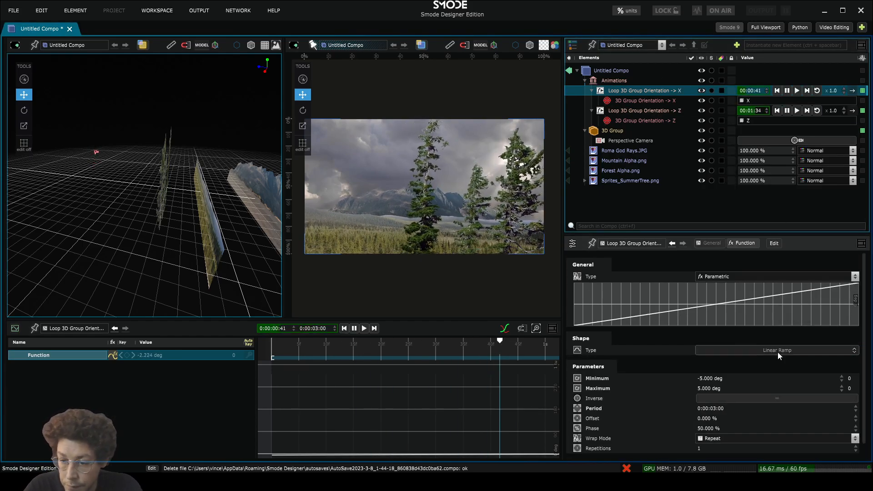
{"action": "left_click", "coordinate": [777, 351]}
{"action": "left_click", "coordinate": [780, 233]}
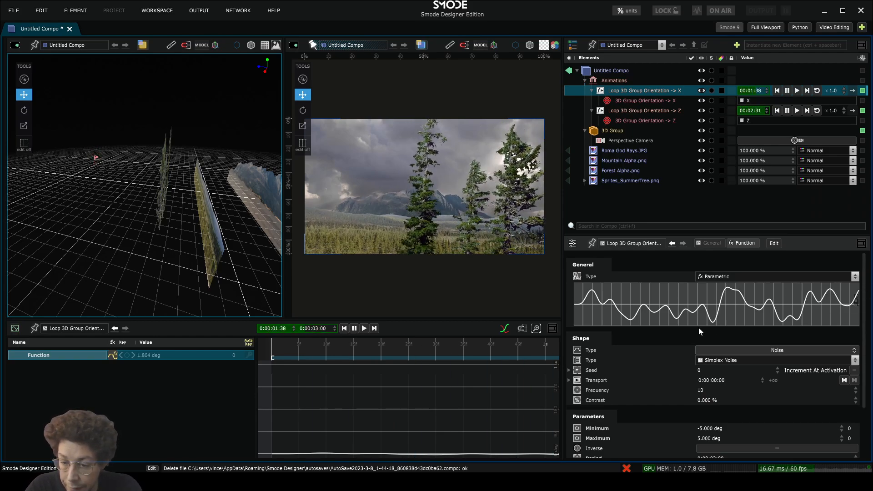
Set the X orientation loop's wrap mode to Mirrored Repeat with 2 repetitions
{"action": "scroll", "coordinate": [727, 386], "scroll_direction": "down", "scroll_amount": 3}
{"action": "left_click", "coordinate": [729, 422]}
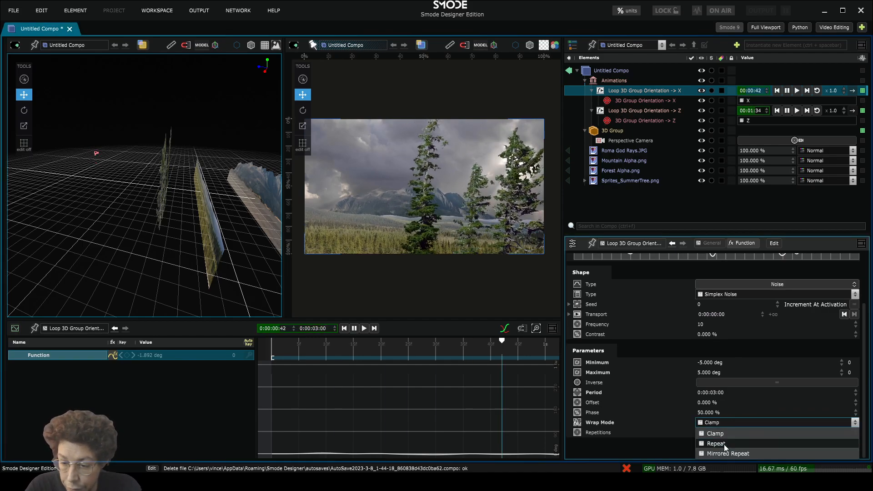
{"action": "left_click", "coordinate": [728, 453]}
{"action": "left_click", "coordinate": [710, 434]}
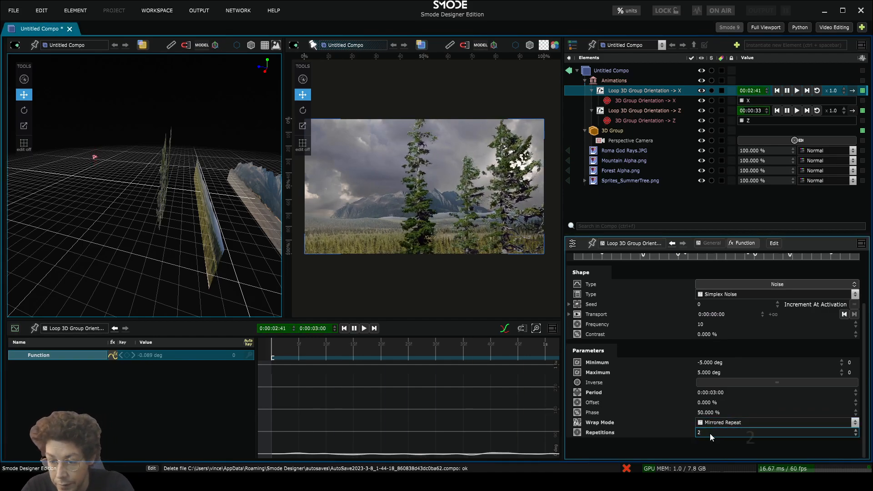
{"action": "key", "text": "Return"}
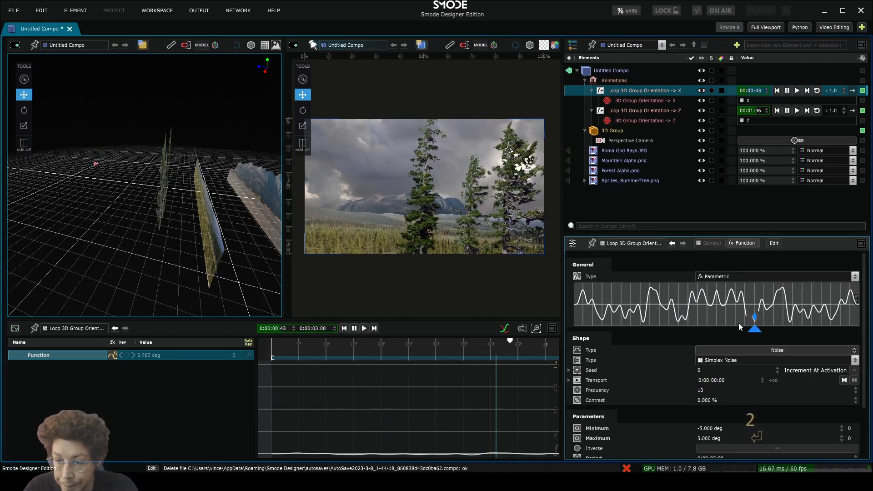
Set the Z orientation loop's wrap mode to Mirrored Repeat with 2 repetitions
{"action": "left_click", "coordinate": [647, 110]}
{"action": "scroll", "coordinate": [706, 409], "scroll_direction": "down", "scroll_amount": 2}
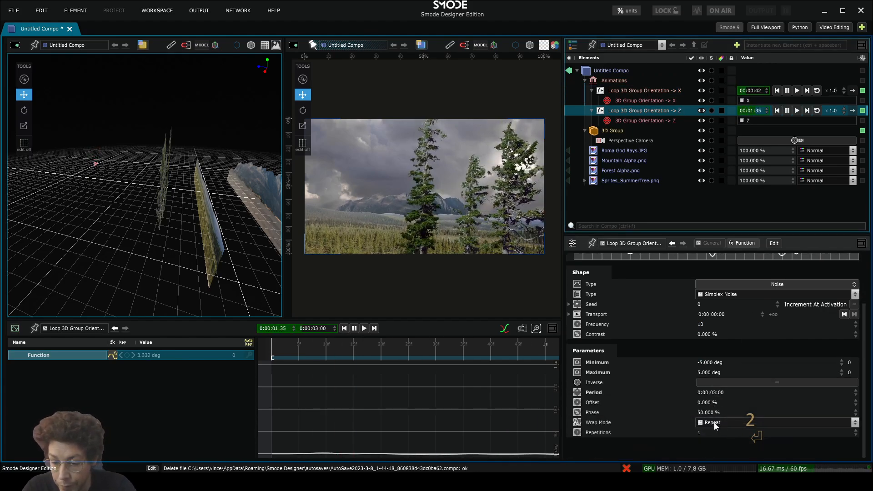
{"action": "left_click", "coordinate": [715, 422]}
{"action": "left_click", "coordinate": [725, 453]}
{"action": "left_click", "coordinate": [710, 432]}
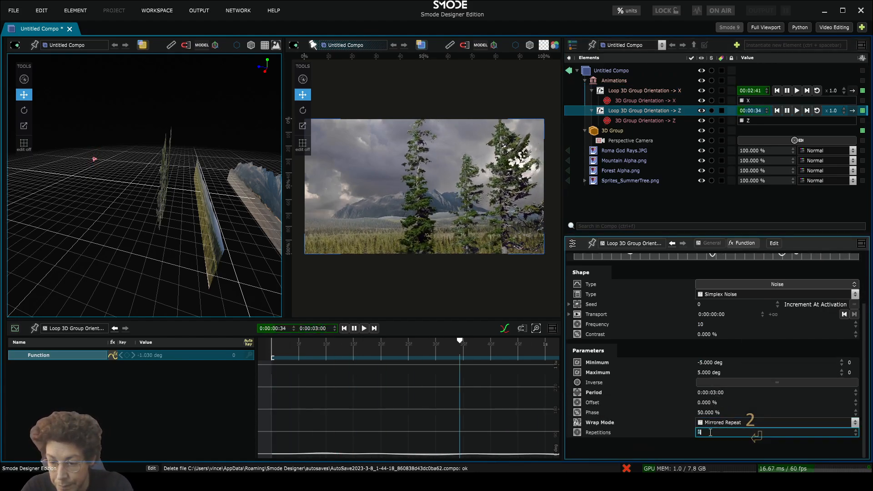
{"action": "type", "text": "2"}
{"action": "key", "text": "Return"}
Collapse both orientation loops and slow them down together to a playback speed of 0.88
{"action": "left_click", "coordinate": [592, 90]}
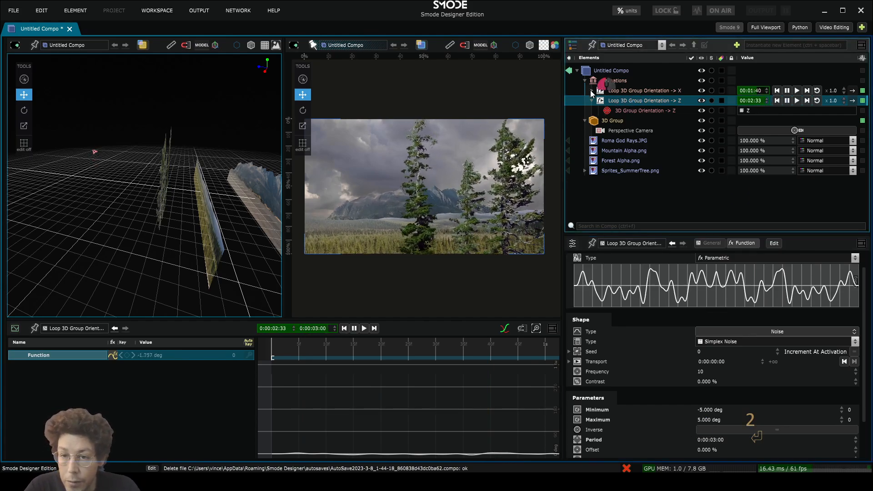
{"action": "left_click", "coordinate": [592, 101]}
{"action": "left_click", "coordinate": [620, 93], "text": "shift"}
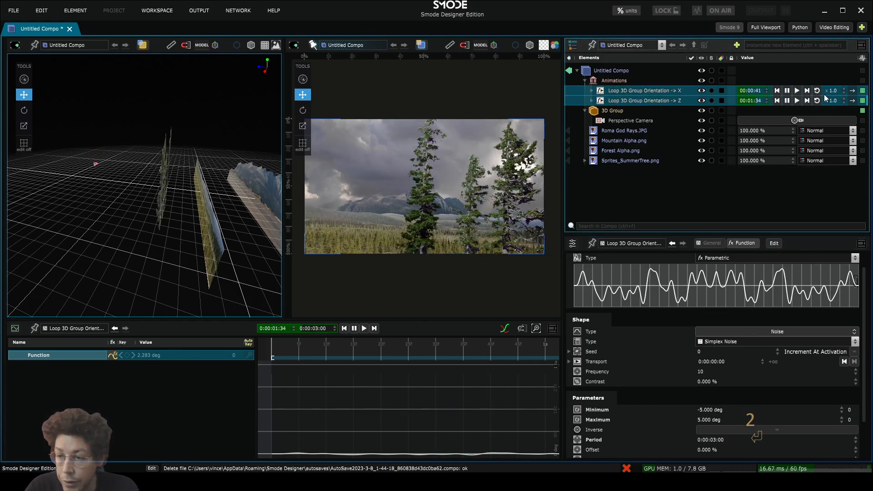
{"action": "mouse_move", "coordinate": [826, 97]}
{"action": "left_mouse_down"}
{"action": "mouse_move", "coordinate": [848, 112]}
{"action": "mouse_move", "coordinate": [845, 222]}
{"action": "mouse_move", "coordinate": [849, 87]}
{"action": "mouse_move", "coordinate": [830, 94]}
{"action": "left_mouse_up"}
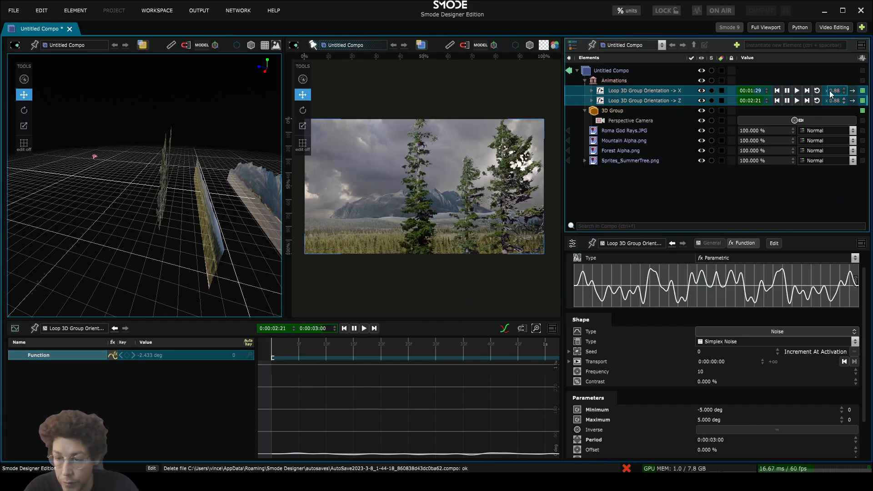
Try a playback speed of 0.1 on both orientation loops together and settle on 0.2
{"action": "double_click", "coordinate": [830, 93]}
{"action": "type", "text": "0.1"}
{"action": "key", "text": "Return"}
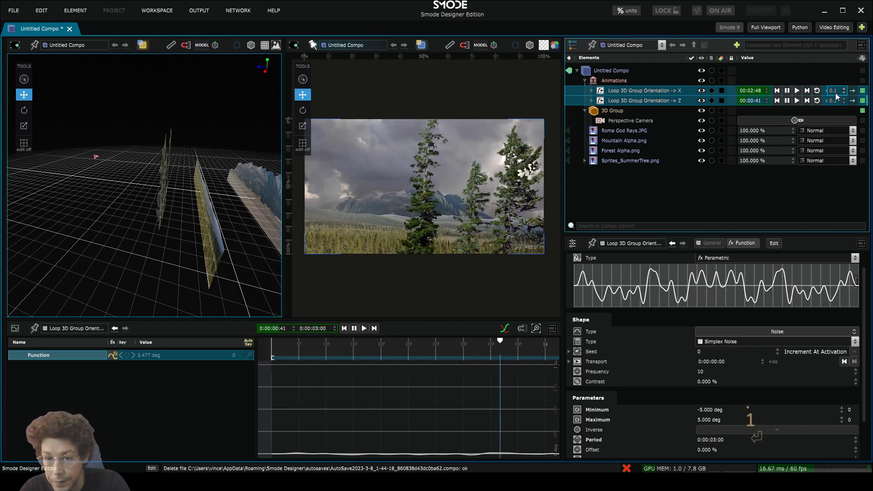
{"action": "double_click", "coordinate": [835, 94]}
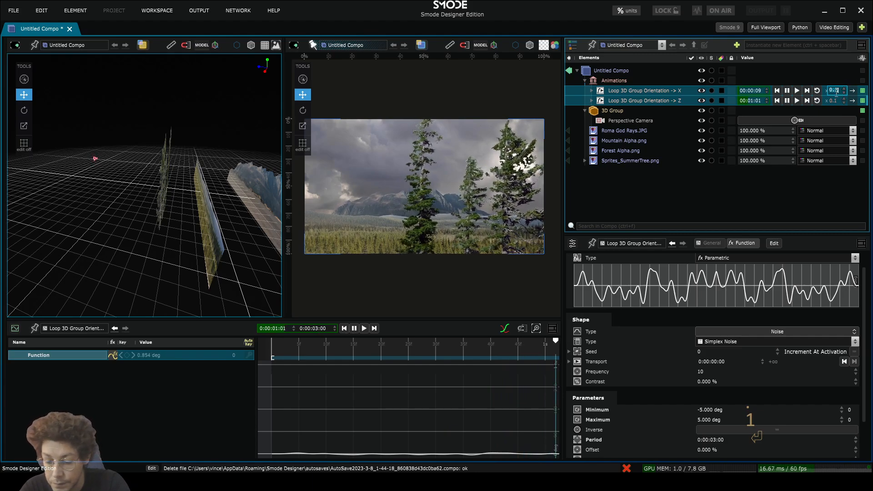
{"action": "type", "text": "2"}
{"action": "key", "text": "Return"}
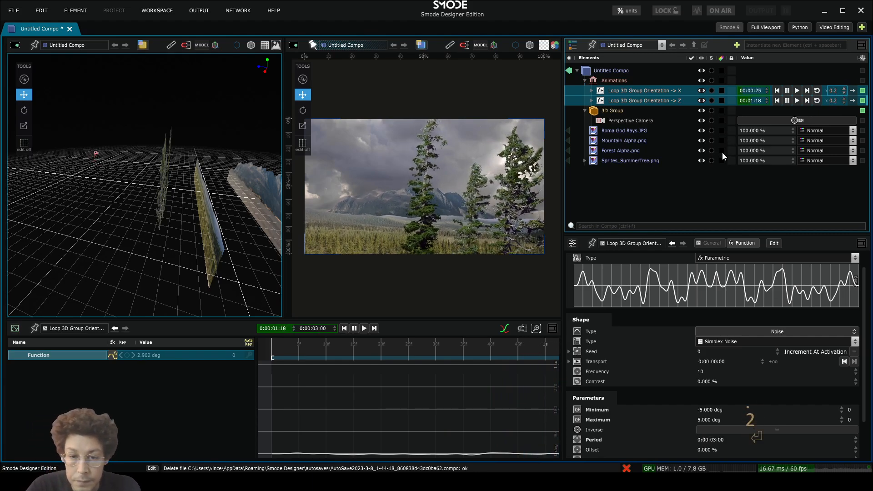
{"action": "scroll", "coordinate": [399, 211], "scroll_direction": "down", "scroll_amount": 1}
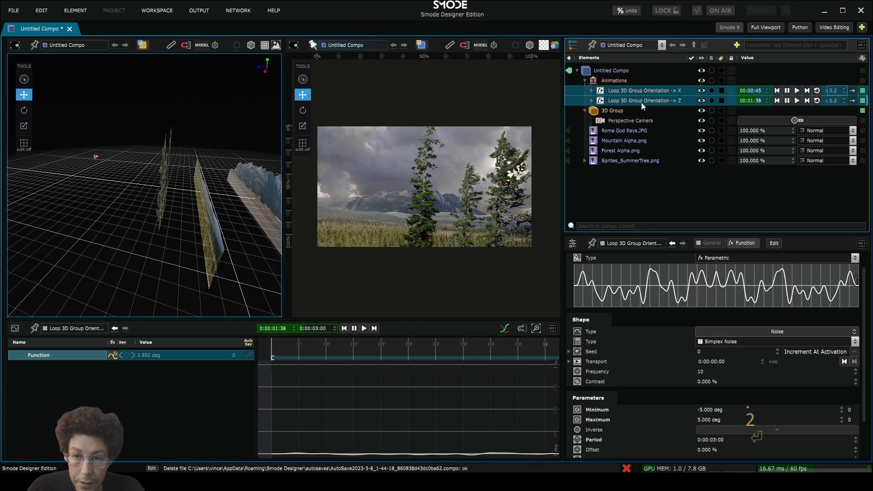
Collapse the animations and set the Perspective Camera's distance to 1.88406, target X to 0.099204 m and orientation to about 3.438 and -3.724 deg
{"action": "left_click", "coordinate": [584, 80]}
{"action": "left_click", "coordinate": [613, 90]}
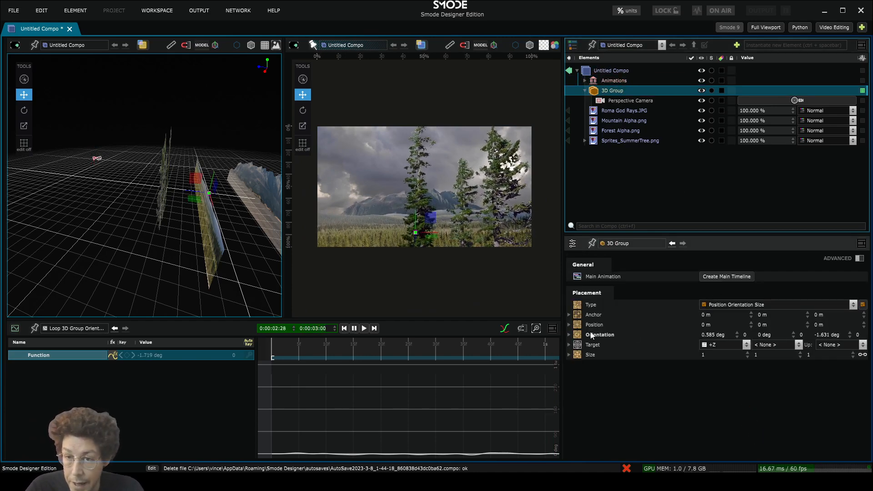
{"action": "left_click", "coordinate": [627, 100]}
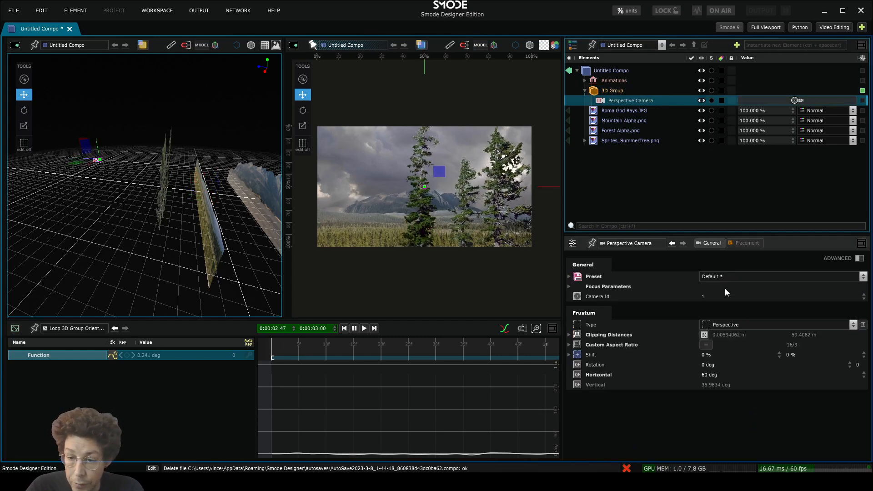
{"action": "left_click", "coordinate": [745, 243]}
{"action": "left_click", "coordinate": [737, 316]}
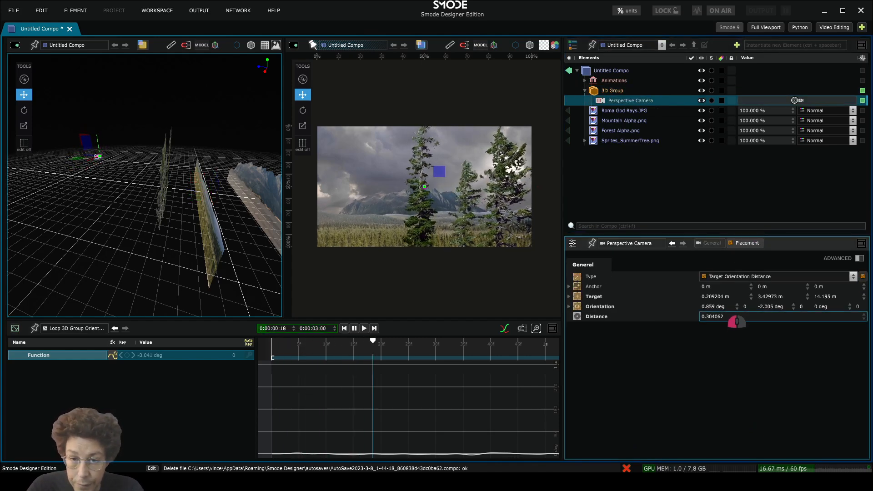
{"action": "left_click_drag", "start_coordinate": [736, 321], "coordinate": [603, 268]}
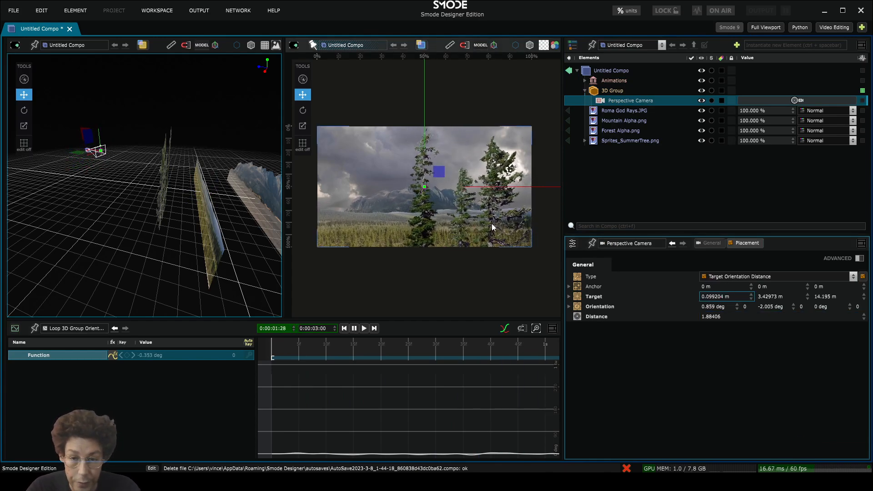
{"action": "mouse_move", "coordinate": [492, 226]}
{"action": "left_mouse_down"}
{"action": "mouse_move", "coordinate": [476, 250]}
{"action": "mouse_move", "coordinate": [500, 213]}
{"action": "mouse_move", "coordinate": [493, 220]}
{"action": "left_mouse_up"}
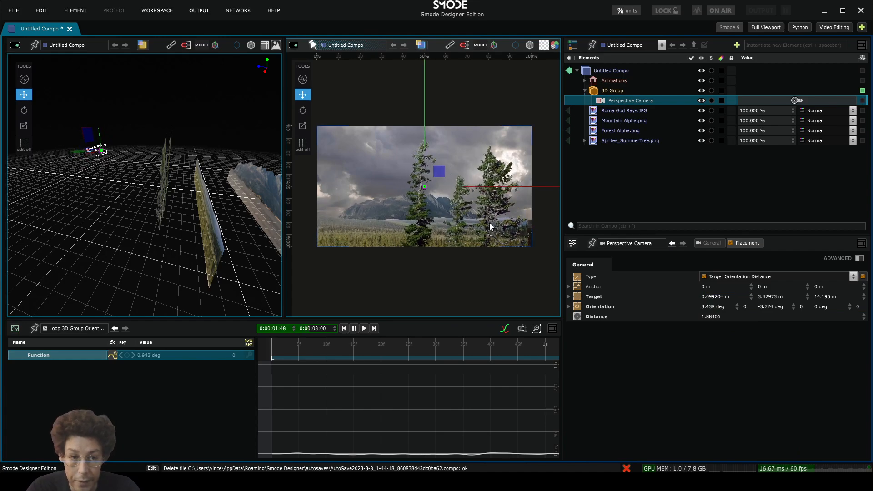
{"action": "mouse_move", "coordinate": [634, 100]}
{"action": "left_mouse_down"}
{"action": "mouse_move", "coordinate": [614, 97]}
{"action": "mouse_move", "coordinate": [612, 70]}
{"action": "mouse_move", "coordinate": [623, 107]}
{"action": "left_mouse_up"}
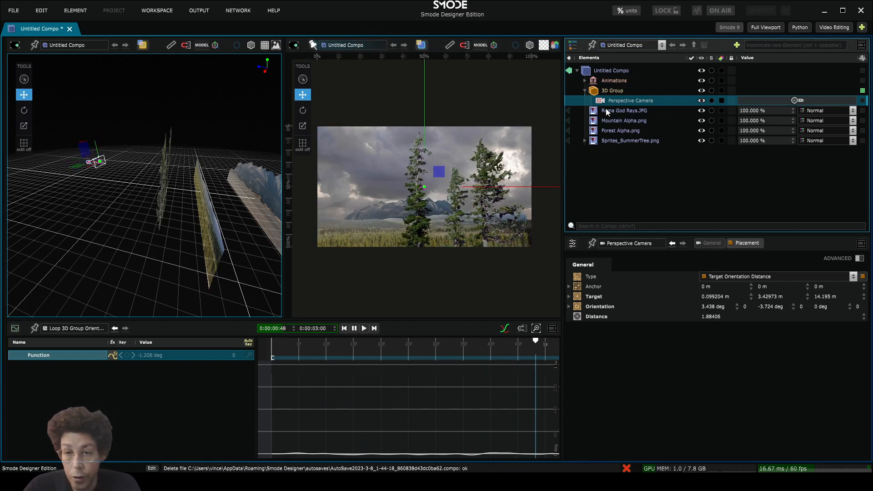
Disable the Animations element and widen the Perspective Camera's horizontal field of view to 75.3 deg
{"action": "left_click", "coordinate": [619, 80]}
{"action": "key", "text": "space"}
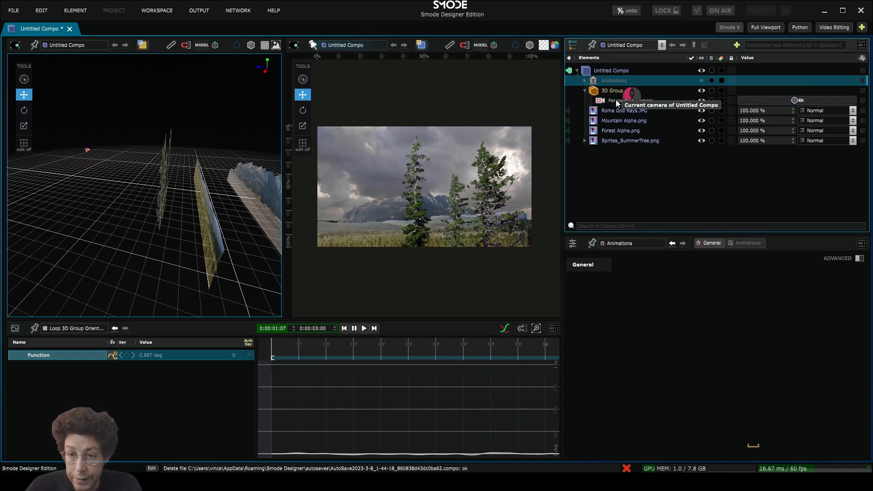
{"action": "left_click", "coordinate": [615, 101]}
{"action": "left_click_drag", "start_coordinate": [712, 376], "coordinate": [406, 293]}
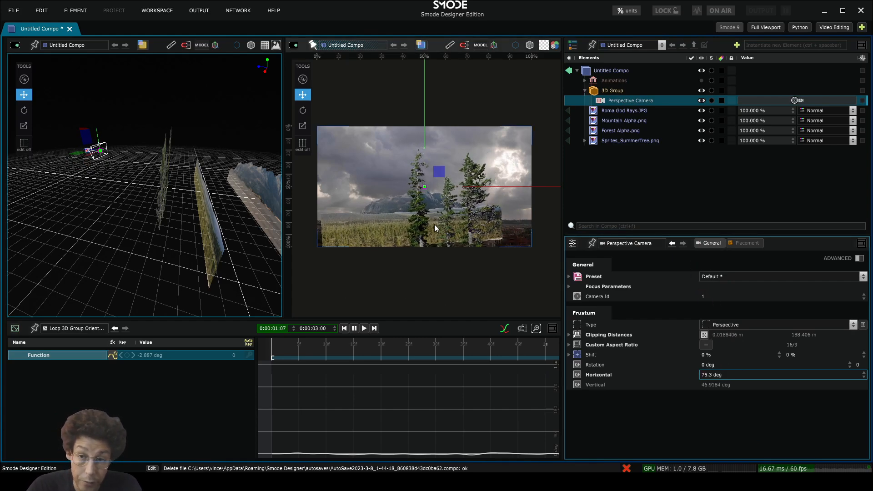
Inspect the exposed edges of the mountain and forest layers and enlarge Forest Alpha.png to a linked pitch of 17.4 mm
{"action": "left_click", "coordinate": [610, 120]}
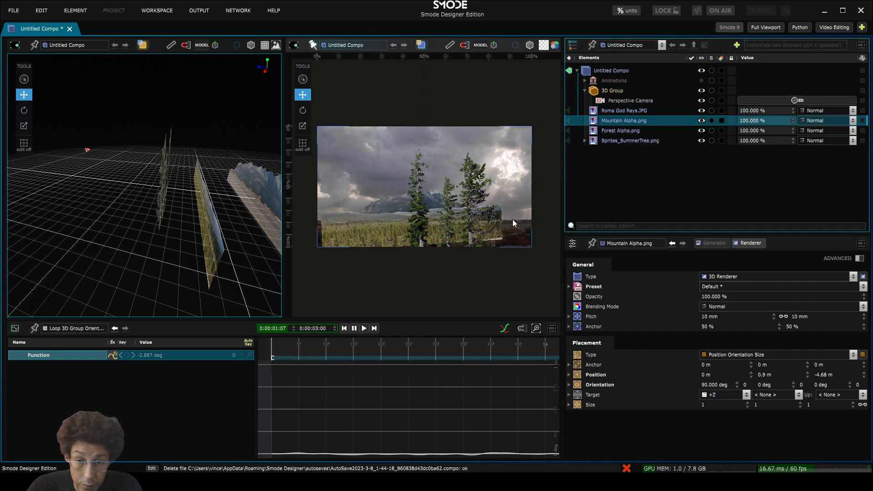
{"action": "scroll", "coordinate": [508, 233], "scroll_direction": "up", "scroll_amount": 2}
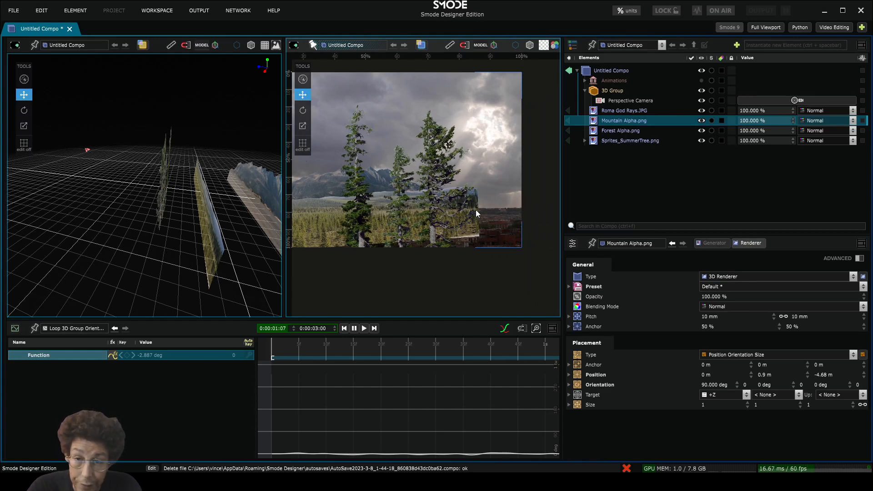
{"action": "left_click", "coordinate": [632, 130]}
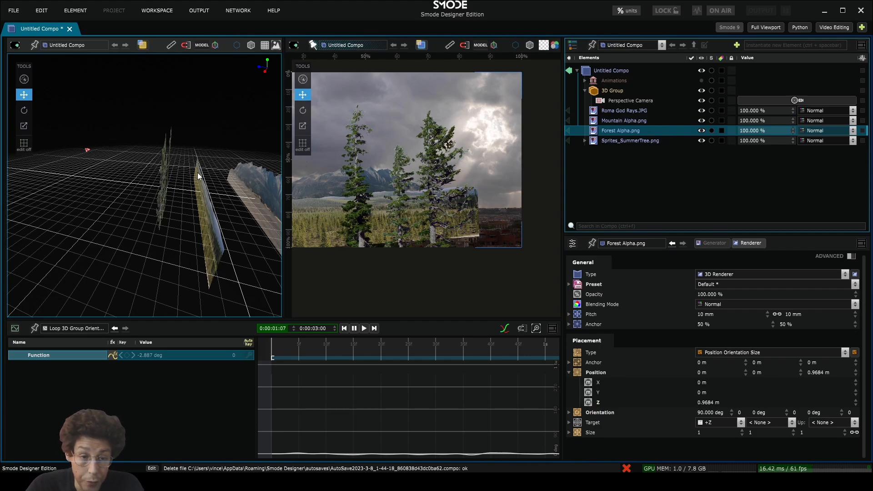
{"action": "scroll", "coordinate": [414, 203], "scroll_direction": "down", "scroll_amount": 1}
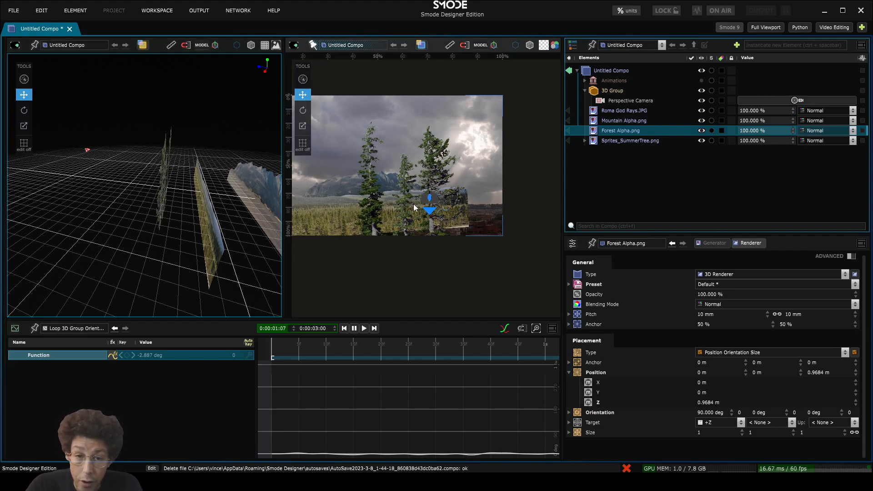
{"action": "left_click_drag", "start_coordinate": [491, 190], "coordinate": [580, 182]}
{"action": "left_click_drag", "start_coordinate": [511, 155], "coordinate": [464, 153]}
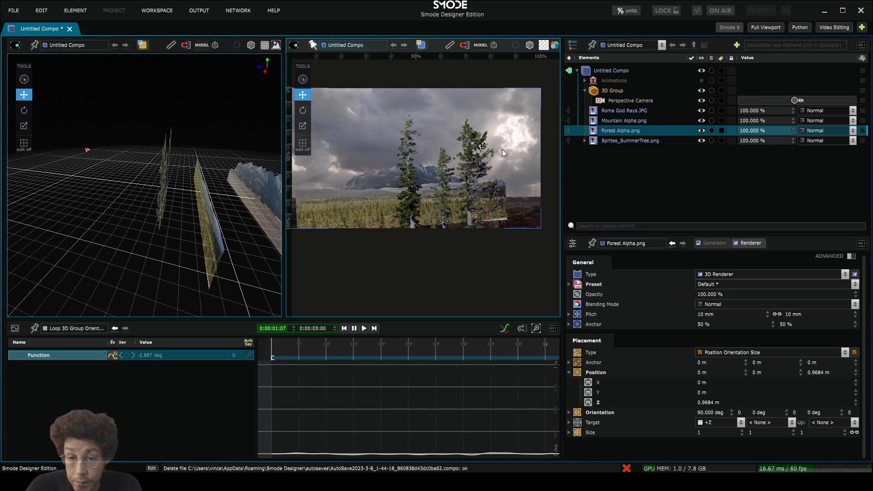
{"action": "left_click", "coordinate": [637, 130]}
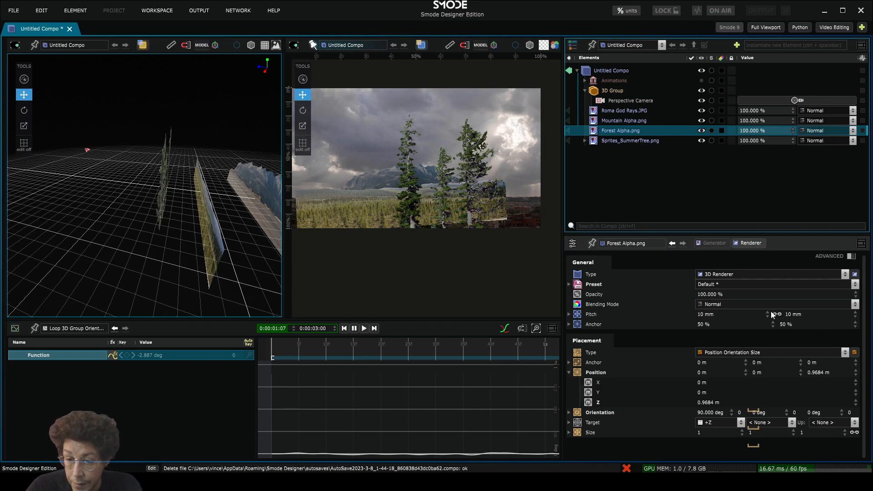
{"action": "scroll", "coordinate": [731, 314], "scroll_direction": "up", "scroll_amount": 1}
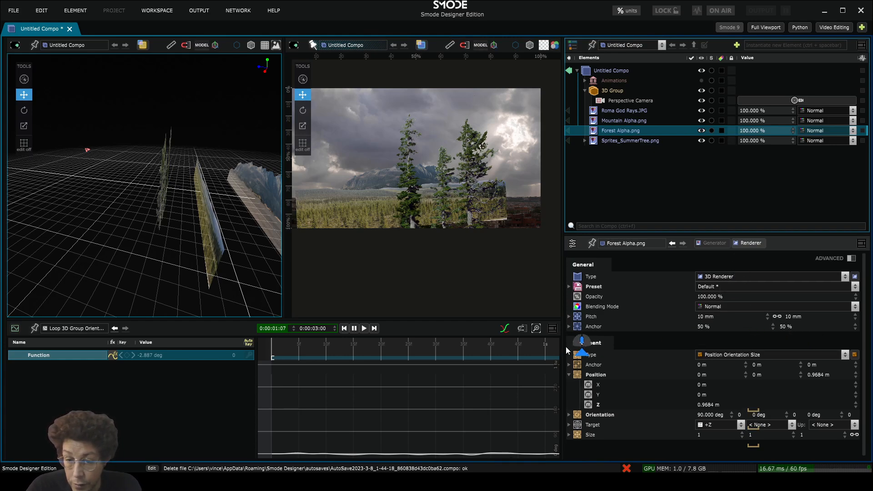
{"action": "left_click_drag", "start_coordinate": [795, 319], "coordinate": [806, 275]}
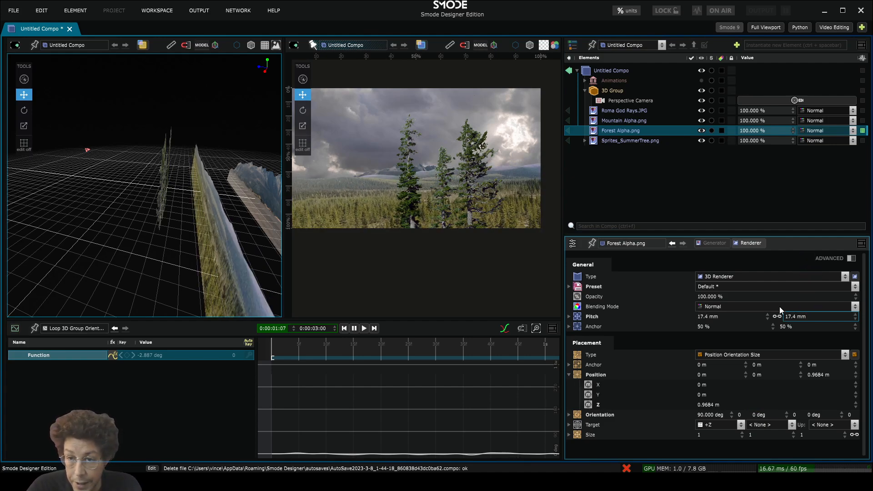
Add a 2D Transform distortion to Forest Alpha.png with a linked scale of 62% and a vertical position of 69%
{"action": "right_click", "coordinate": [613, 132]}
{"action": "mouse_move", "coordinate": [513, 233]}
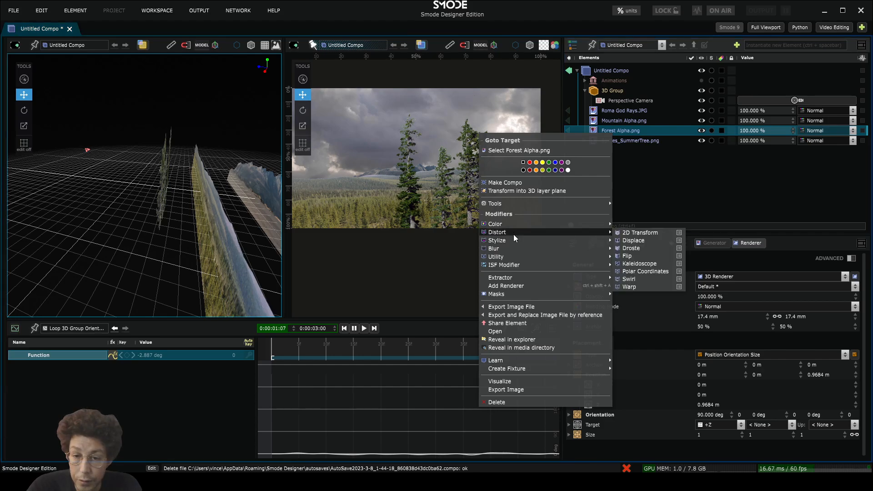
{"action": "left_click", "coordinate": [638, 233]}
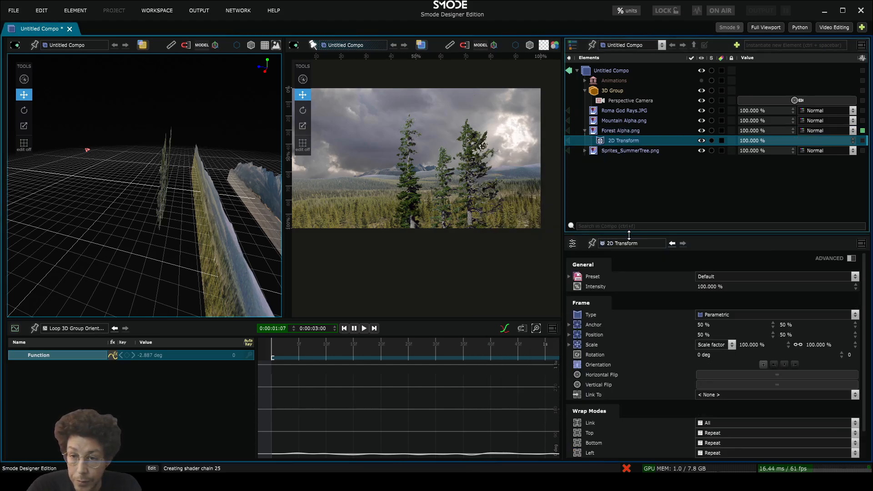
{"action": "left_click_drag", "start_coordinate": [826, 346], "coordinate": [833, 355]}
{"action": "left_click_drag", "start_coordinate": [791, 337], "coordinate": [795, 328]}
Link the 2D Transform's wrap modes as Left Right And Top Bottom, using Transparent for top and bottom and Mirrored Repeat for left and right
{"action": "scroll", "coordinate": [438, 174], "scroll_direction": "up", "scroll_amount": 3}
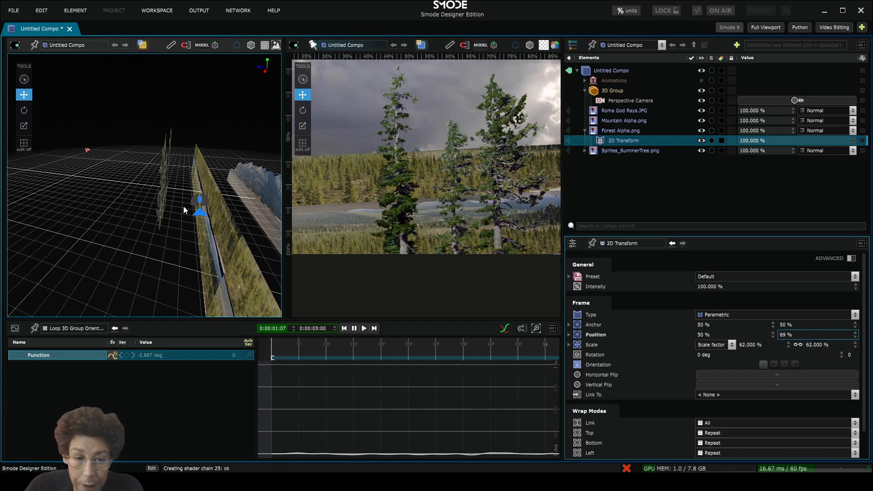
{"action": "left_click_drag", "start_coordinate": [182, 207], "coordinate": [146, 200]}
{"action": "scroll", "coordinate": [172, 206], "scroll_direction": "up", "scroll_amount": 5}
{"action": "scroll", "coordinate": [146, 201], "scroll_direction": "down", "scroll_amount": 3}
{"action": "scroll", "coordinate": [713, 378], "scroll_direction": "down", "scroll_amount": 2}
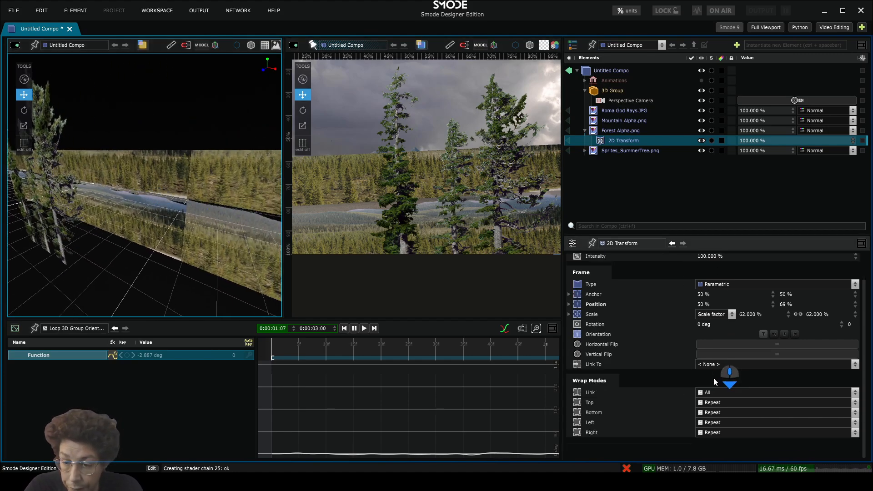
{"action": "left_click", "coordinate": [740, 391]}
{"action": "left_click", "coordinate": [747, 434]}
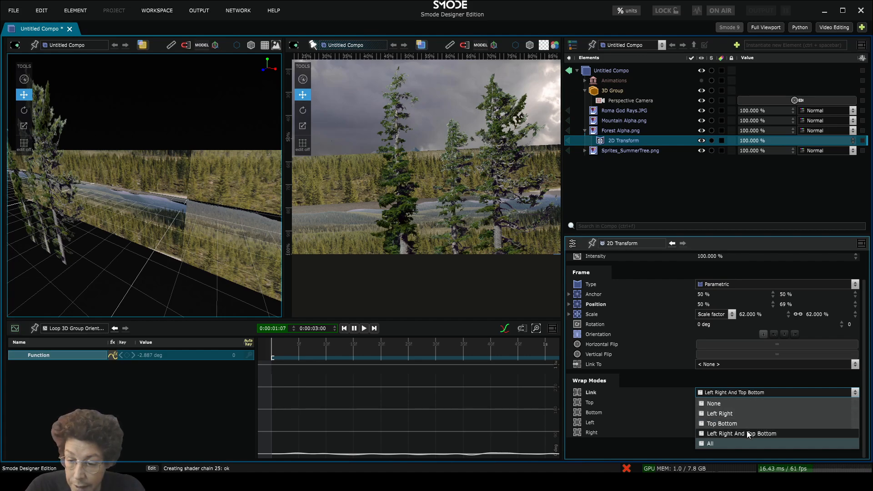
{"action": "left_click", "coordinate": [715, 405]}
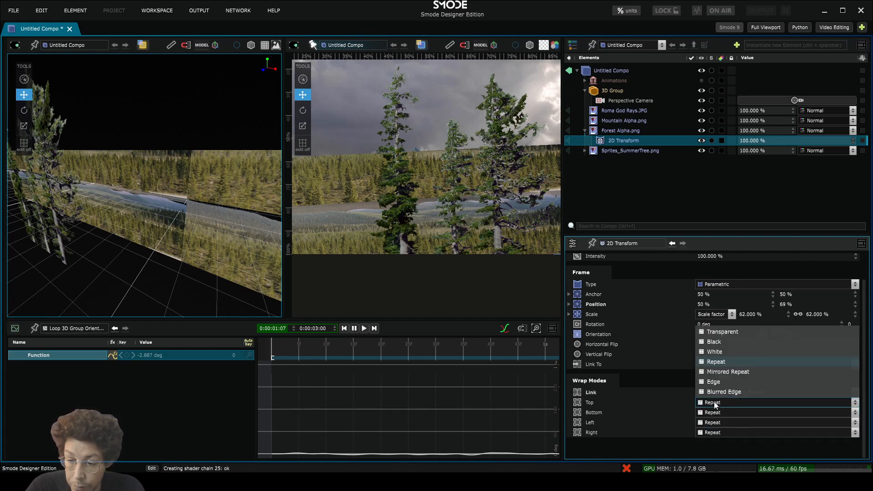
{"action": "left_click", "coordinate": [716, 331]}
{"action": "left_click", "coordinate": [720, 425]}
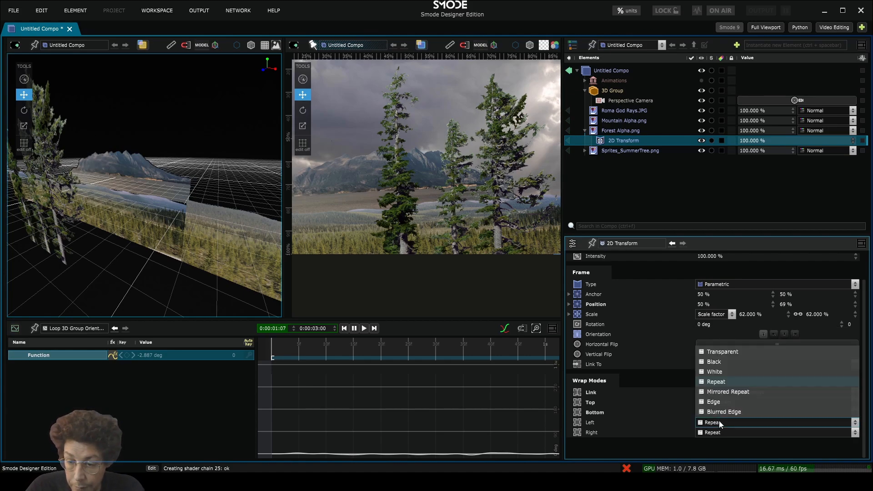
{"action": "left_click", "coordinate": [721, 392]}
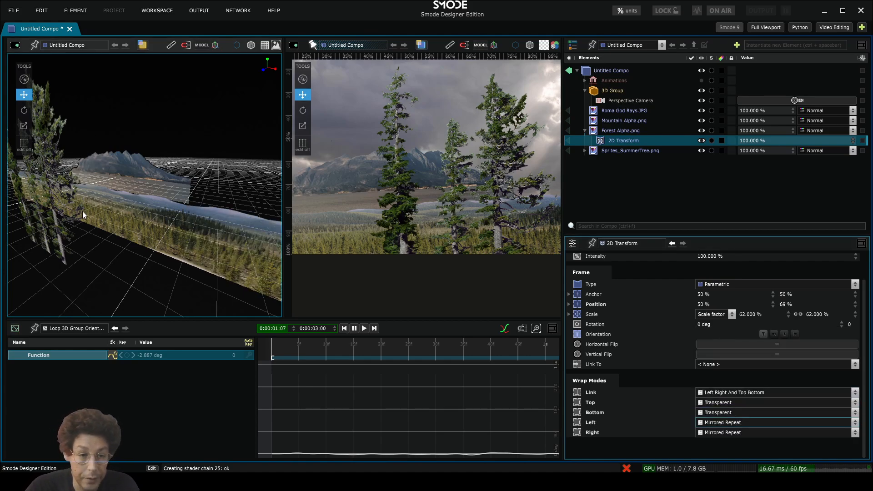
Shift the forest's 2D Transform to a vertical position of 54%
{"action": "left_click_drag", "start_coordinate": [141, 228], "coordinate": [164, 211]}
{"action": "scroll", "coordinate": [519, 197], "scroll_direction": "down", "scroll_amount": 3}
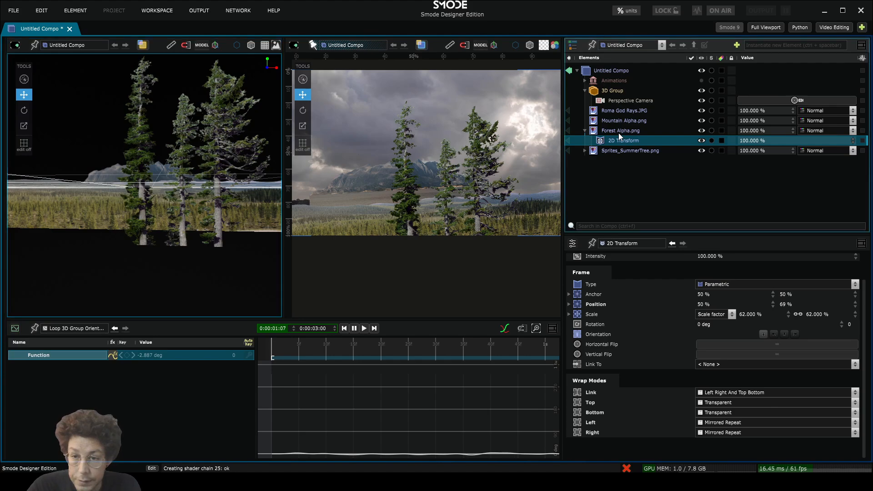
{"action": "left_click_drag", "start_coordinate": [790, 303], "coordinate": [804, 298]}
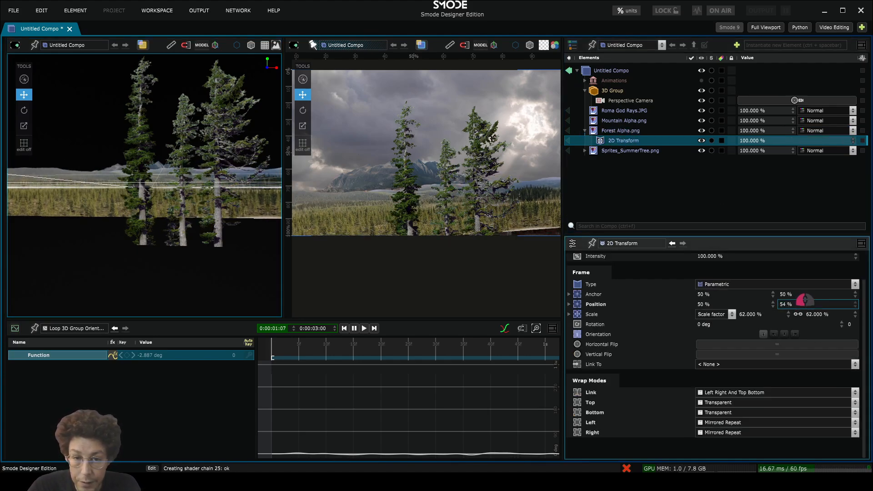
Unlink the 2D Transform's wrap modes with None and set the bottom edge to Mirrored Repeat
{"action": "left_click", "coordinate": [719, 392]}
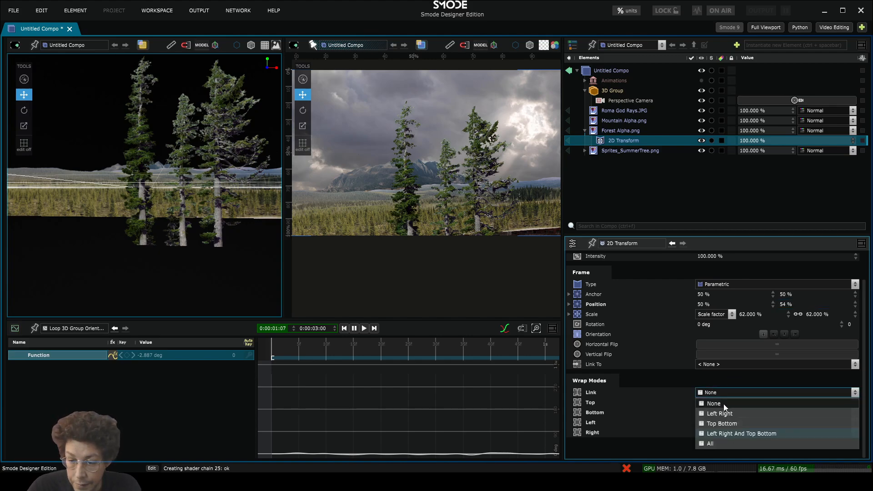
{"action": "left_click", "coordinate": [724, 404]}
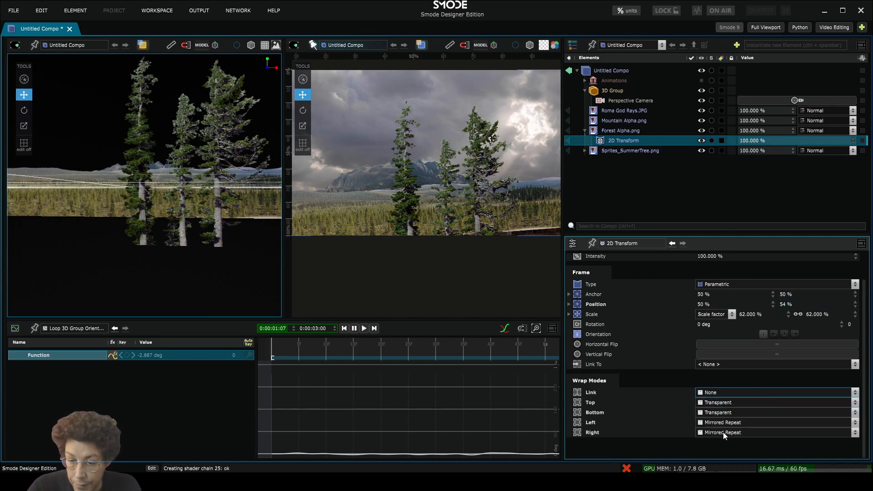
{"action": "left_click", "coordinate": [721, 411]}
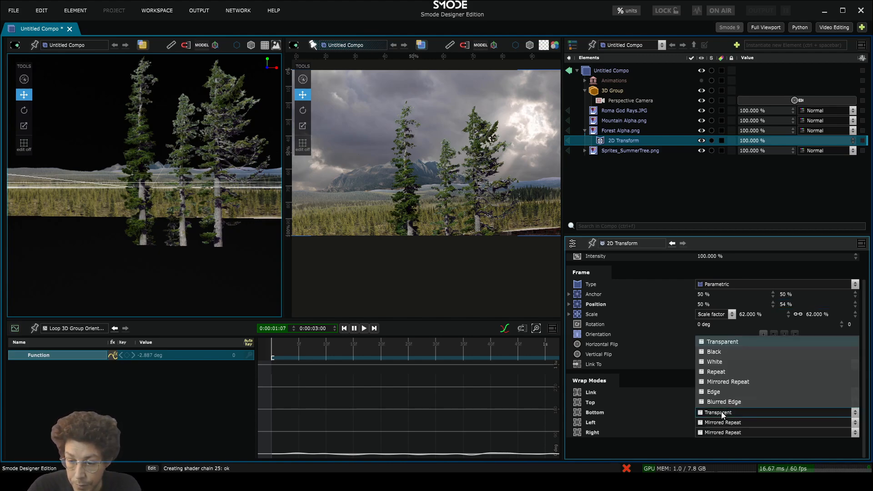
{"action": "left_click", "coordinate": [721, 382]}
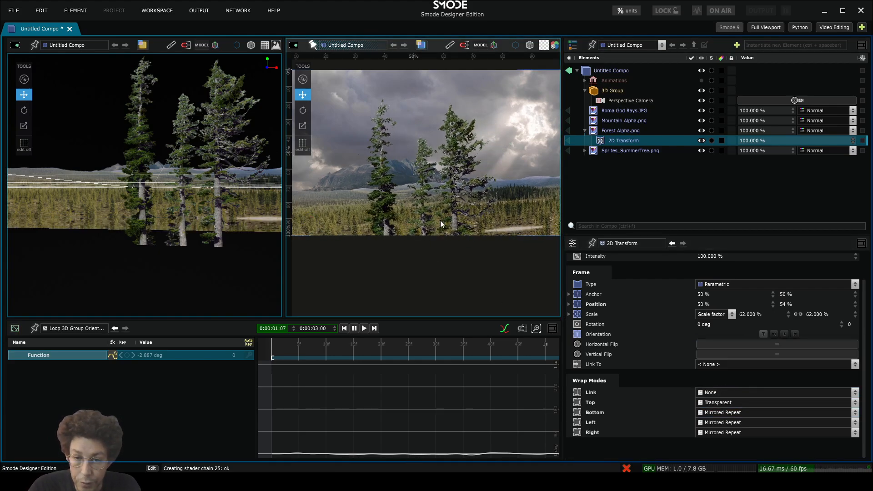
{"action": "scroll", "coordinate": [376, 196], "scroll_direction": "down", "scroll_amount": 2}
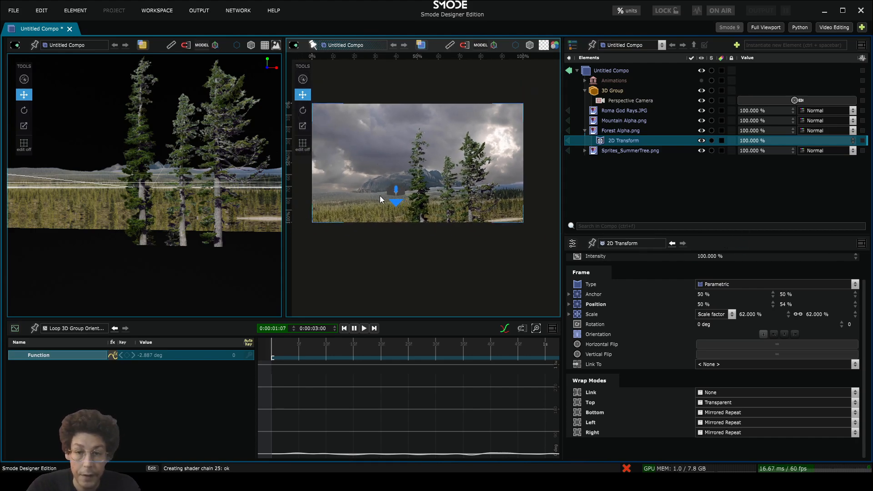
Create a main timeline for Untitled Compo and open it for editing
{"action": "left_click", "coordinate": [617, 83]}
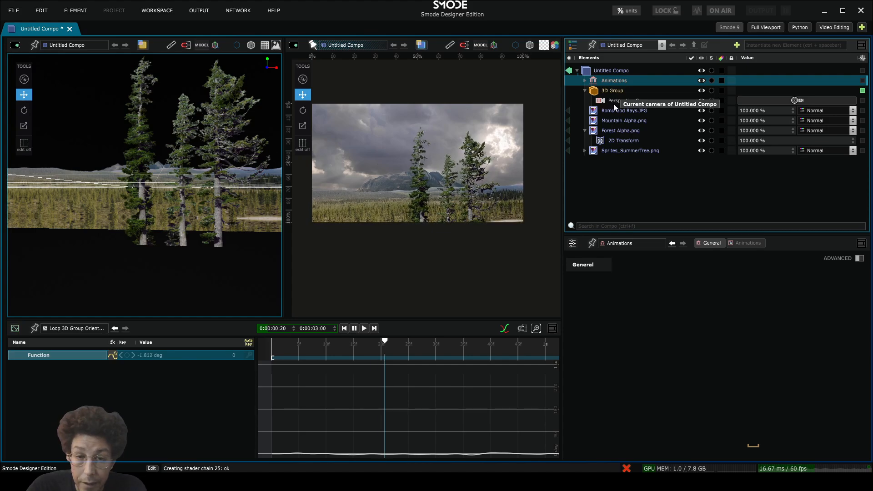
{"action": "left_click", "coordinate": [623, 100]}
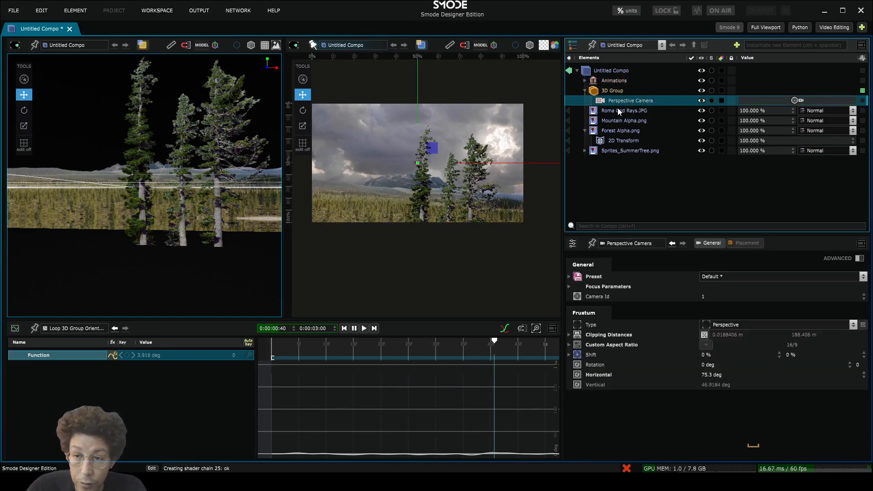
{"action": "left_click", "coordinate": [618, 70]}
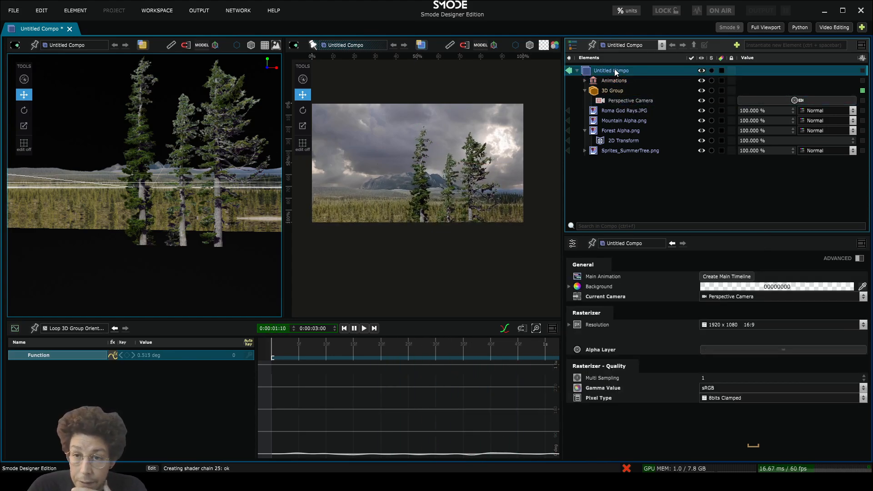
{"action": "left_click", "coordinate": [724, 277]}
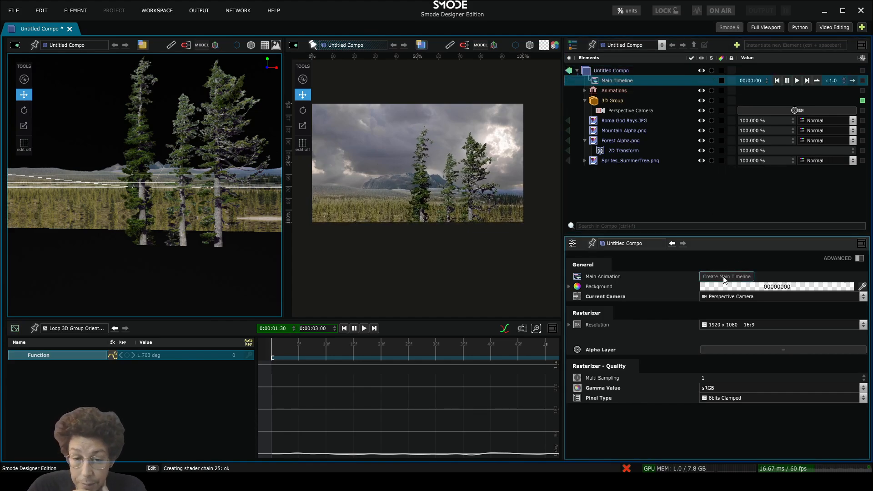
{"action": "left_click", "coordinate": [612, 81]}
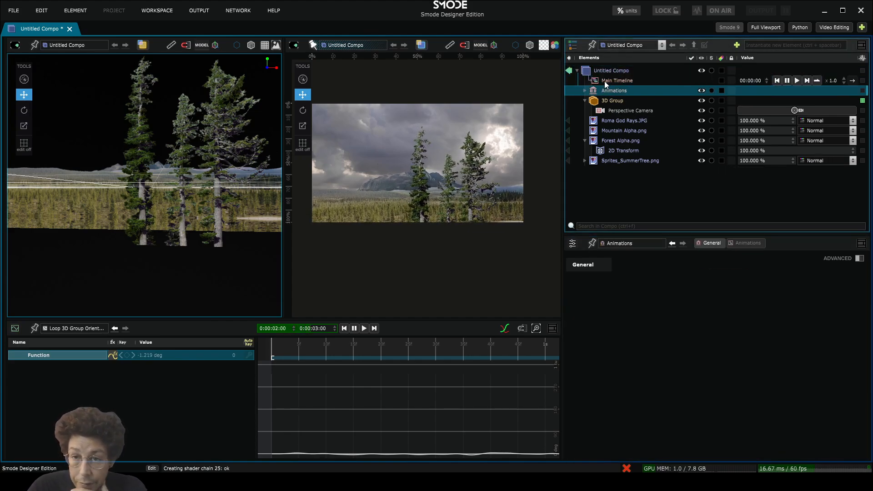
{"action": "left_click", "coordinate": [702, 244]}
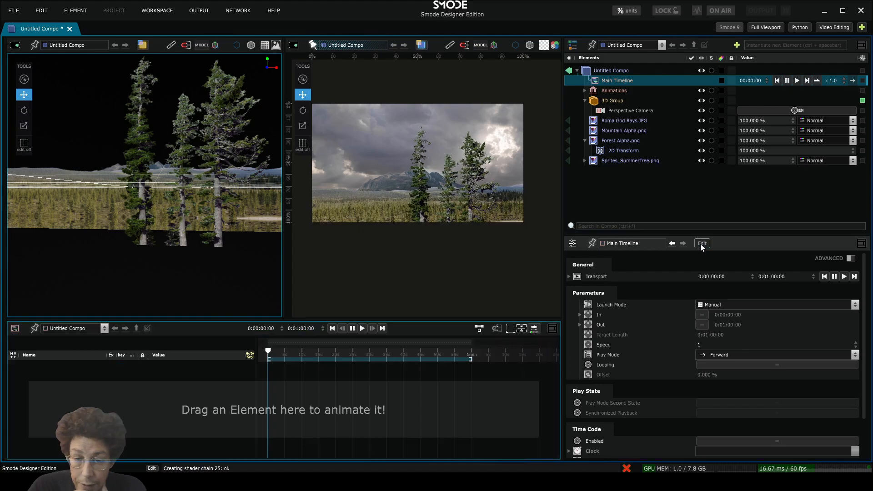
Add the Perspective Camera's Target parameter to the main timeline and keyframe it at 0:00:00:00
{"action": "left_click", "coordinate": [608, 110]}
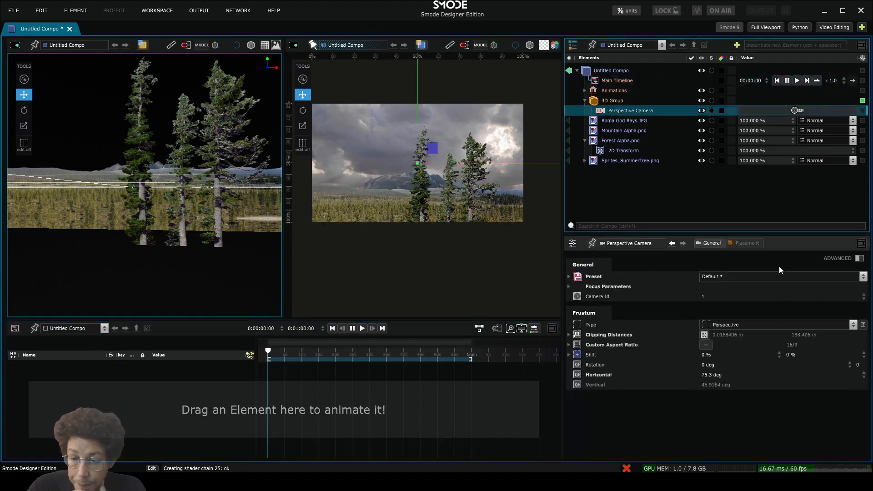
{"action": "left_click", "coordinate": [745, 243]}
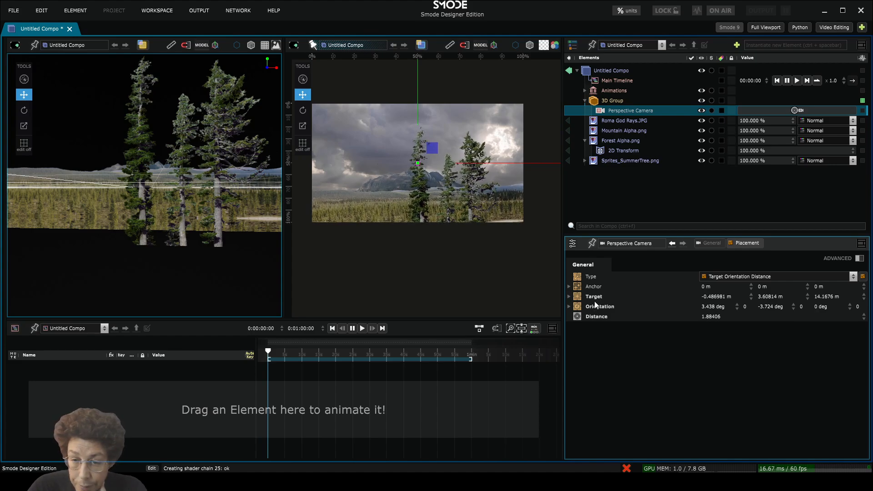
{"action": "left_click_drag", "start_coordinate": [593, 296], "coordinate": [323, 409]}
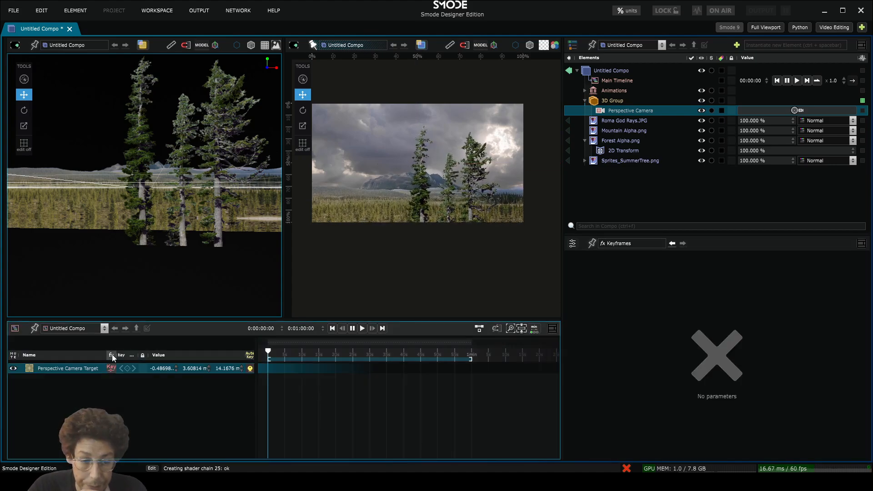
{"action": "left_click", "coordinate": [127, 369]}
Reframe the camera at 0:00:11:22 and keyframe its target there with a Z value of about 13.88 m
{"action": "left_click_drag", "start_coordinate": [292, 350], "coordinate": [306, 351]}
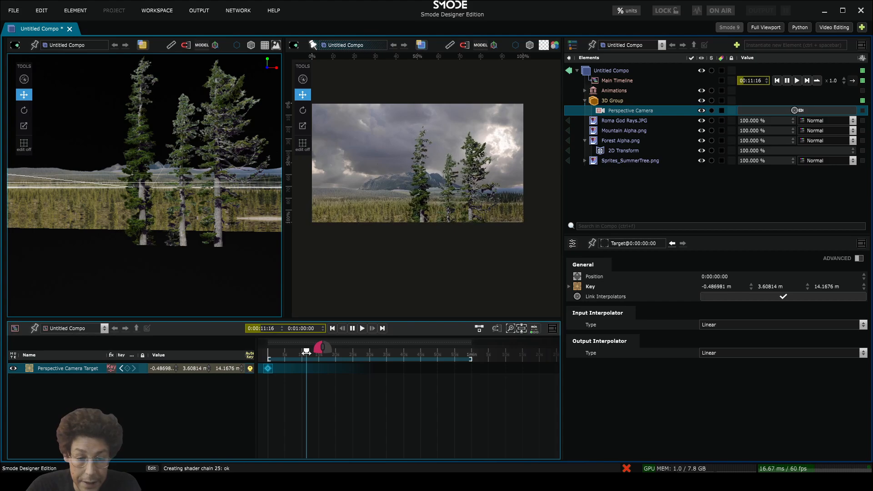
{"action": "left_click_drag", "start_coordinate": [438, 222], "coordinate": [417, 166]}
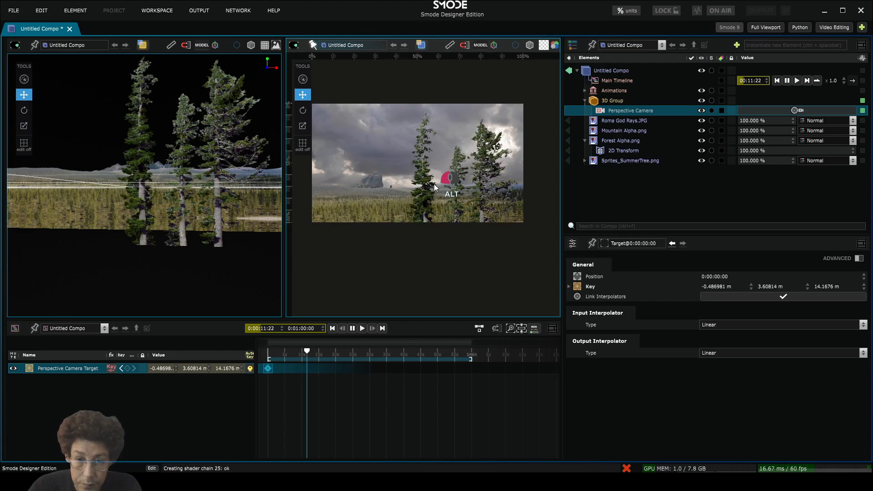
{"action": "left_click_drag", "start_coordinate": [434, 188], "coordinate": [435, 195]}
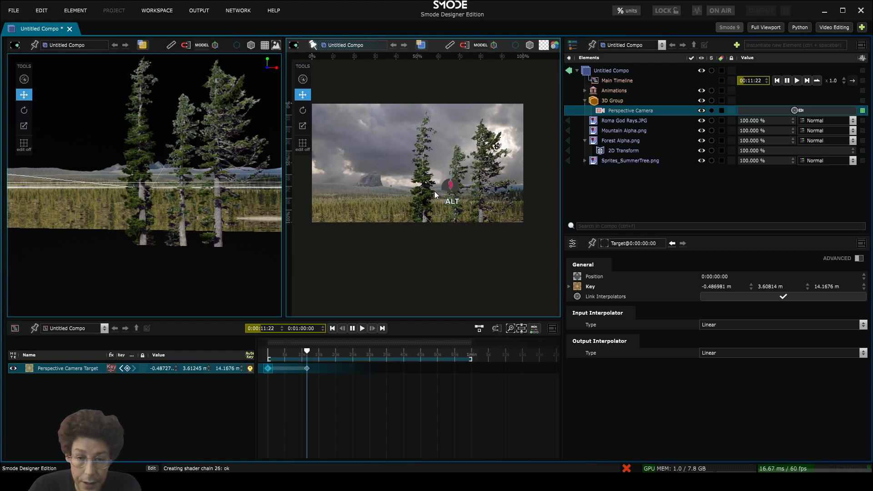
{"action": "left_click_drag", "start_coordinate": [247, 172], "coordinate": [191, 192]}
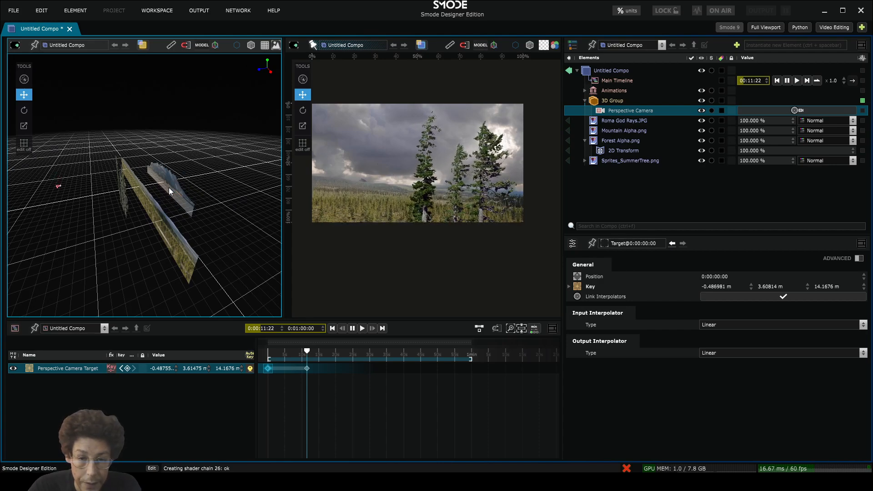
{"action": "left_click", "coordinate": [59, 184]}
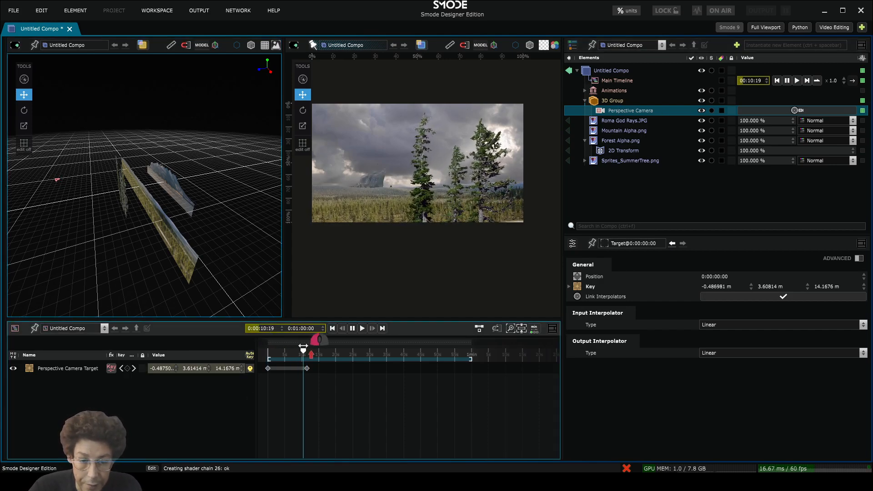
{"action": "left_click_drag", "start_coordinate": [227, 368], "coordinate": [256, 362]}
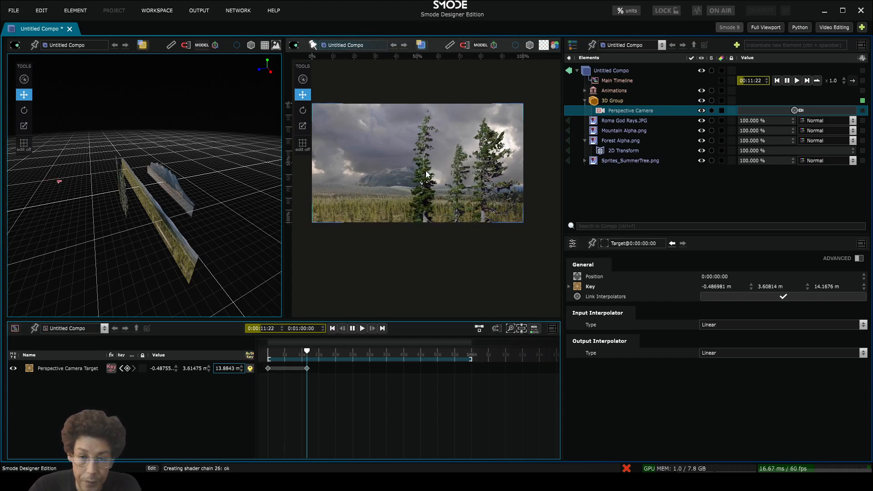
Hide Sprites_SummerTree.png and replace the camera's automatic clipping with a Begin distance of 0.031878 m and an End distance of 28.5147 m
{"action": "left_click", "coordinate": [619, 162]}
{"action": "left_click", "coordinate": [628, 109]}
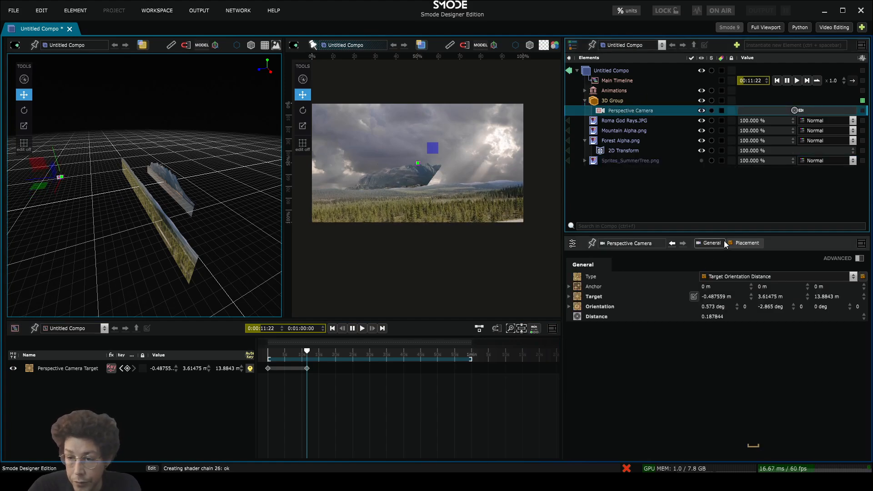
{"action": "left_click", "coordinate": [716, 244]}
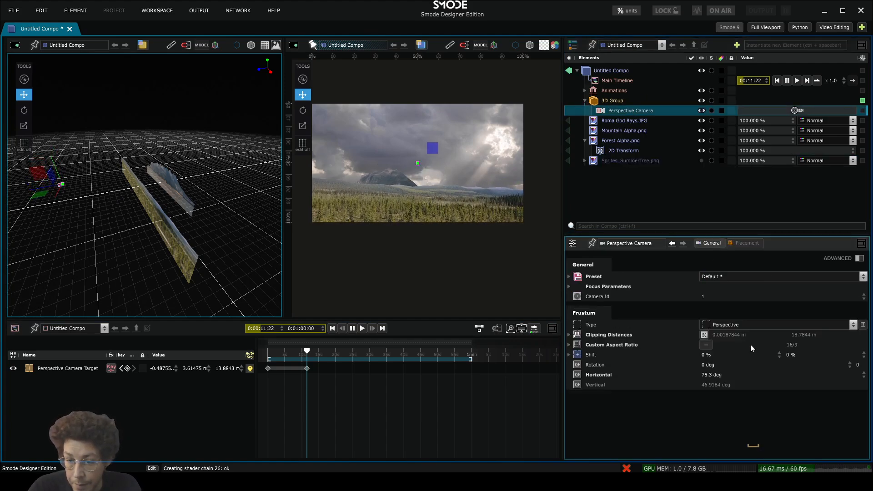
{"action": "left_click", "coordinate": [569, 335]}
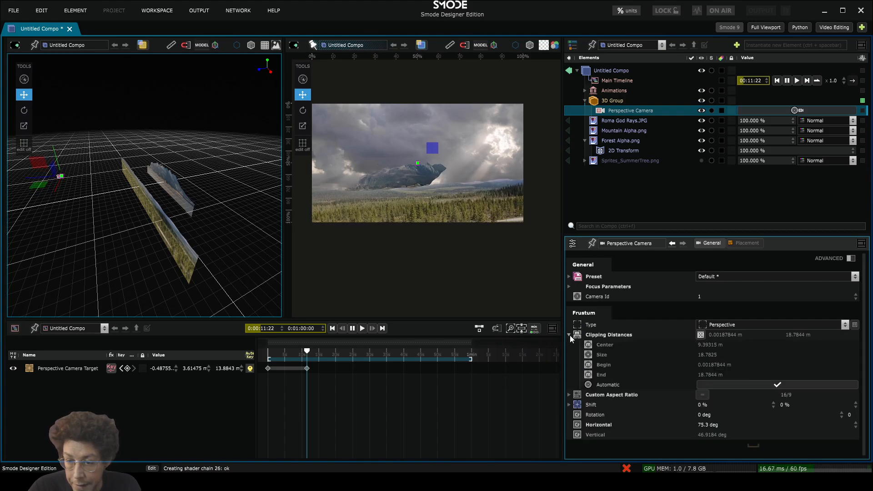
{"action": "left_click", "coordinate": [746, 384]}
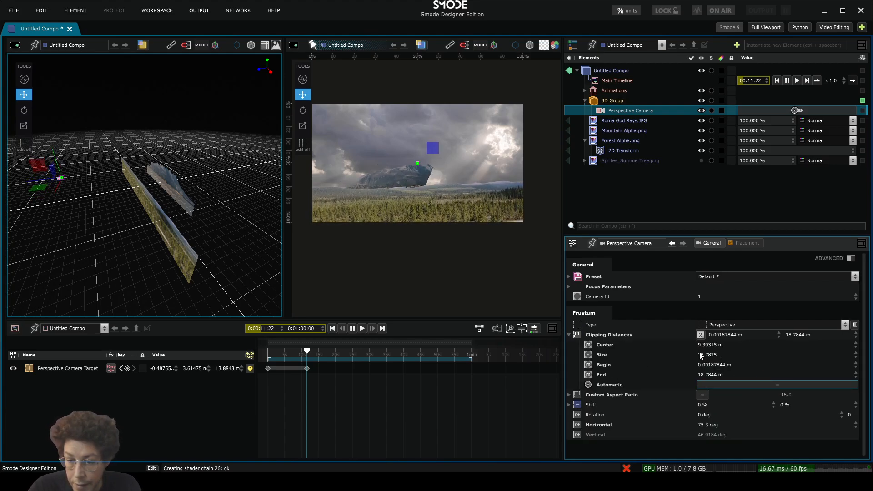
{"action": "mouse_move", "coordinate": [711, 367]}
{"action": "left_mouse_down"}
{"action": "mouse_move", "coordinate": [725, 348]}
{"action": "mouse_move", "coordinate": [715, 369]}
{"action": "mouse_move", "coordinate": [719, 356]}
{"action": "mouse_move", "coordinate": [736, 359]}
{"action": "left_mouse_up"}
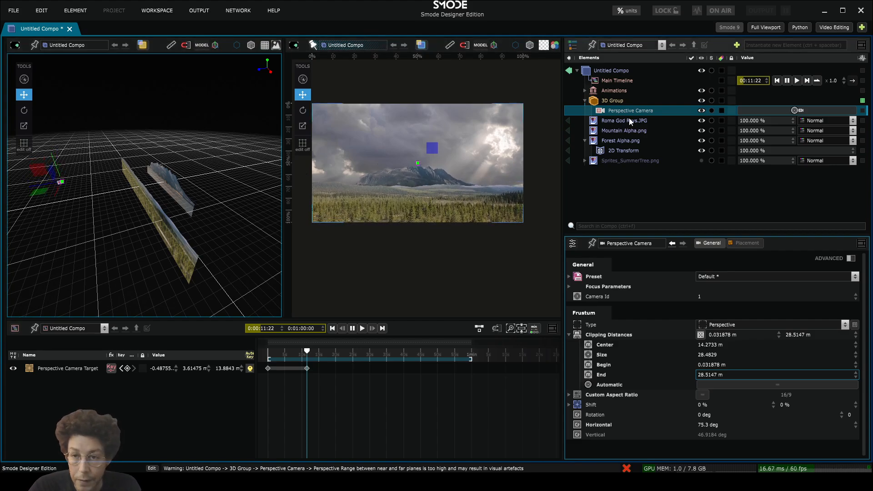
Move the Perspective Camera out of the 3D Group to the top level of Untitled Compo
{"action": "left_click_drag", "start_coordinate": [630, 111], "coordinate": [610, 88]}
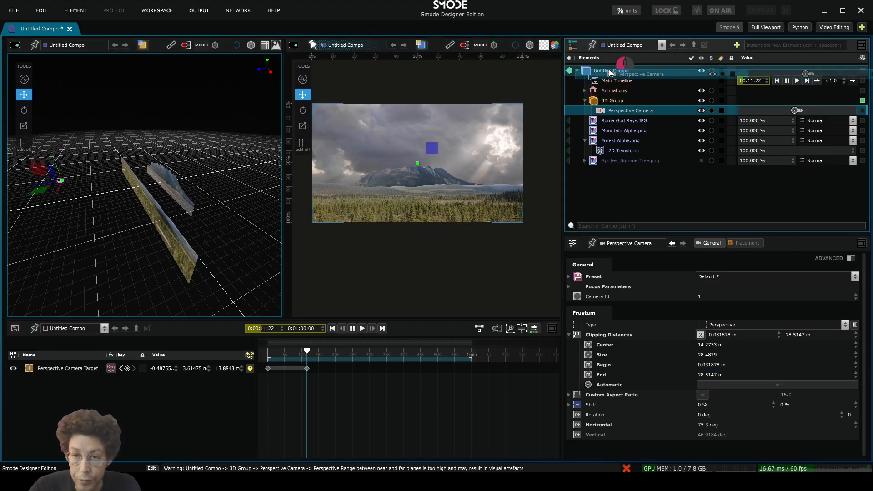
{"action": "left_click", "coordinate": [606, 131]}
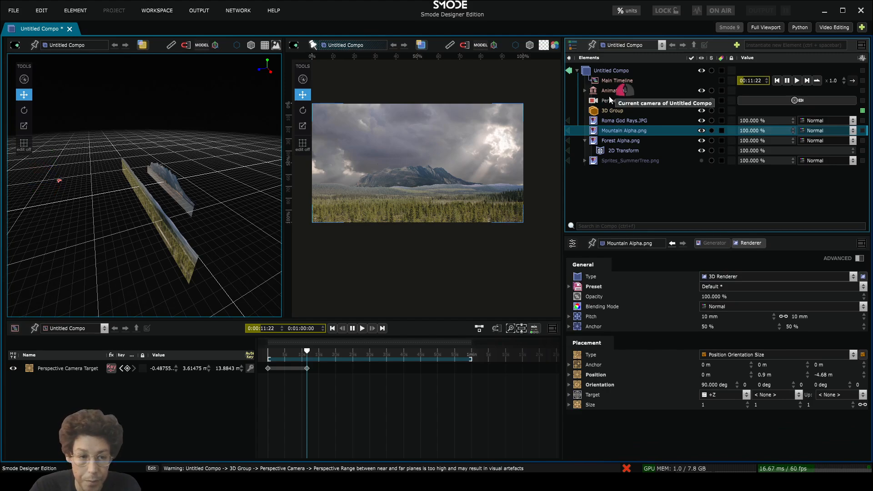
{"action": "left_click", "coordinate": [611, 100]}
{"action": "left_click_drag", "start_coordinate": [98, 160], "coordinate": [140, 172]}
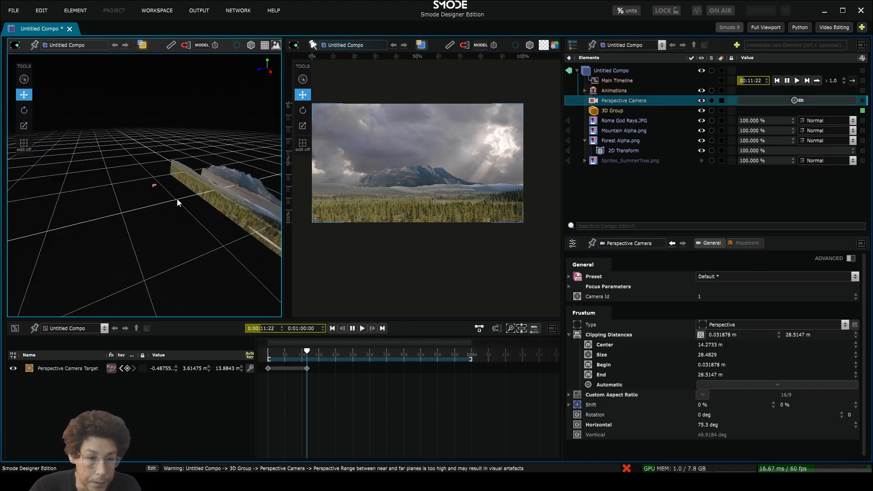
{"action": "left_click_drag", "start_coordinate": [177, 199], "coordinate": [156, 217]}
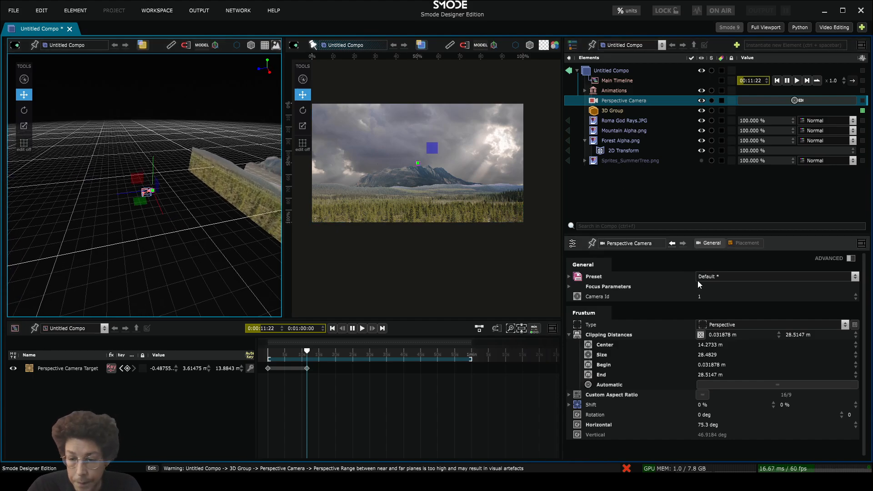
Add a second Perspective Camera to Untitled Compo
{"action": "right_click", "coordinate": [615, 183]}
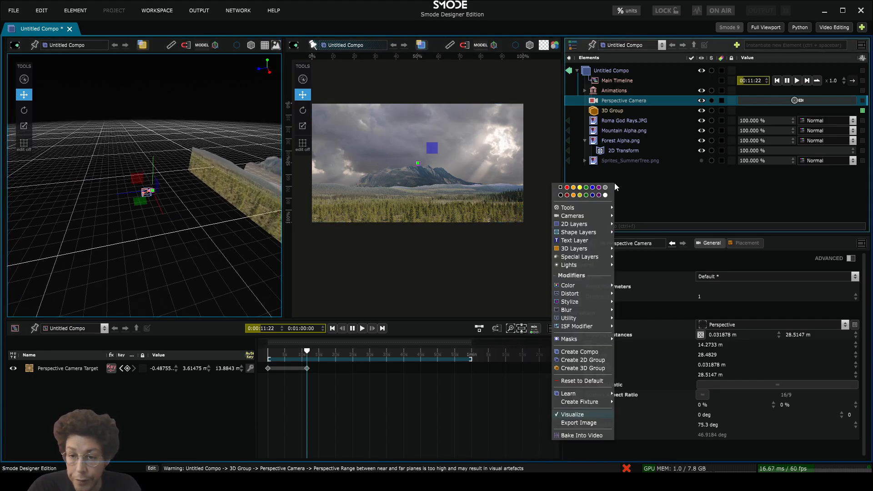
{"action": "mouse_move", "coordinate": [601, 212]}
{"action": "left_click", "coordinate": [635, 217]}
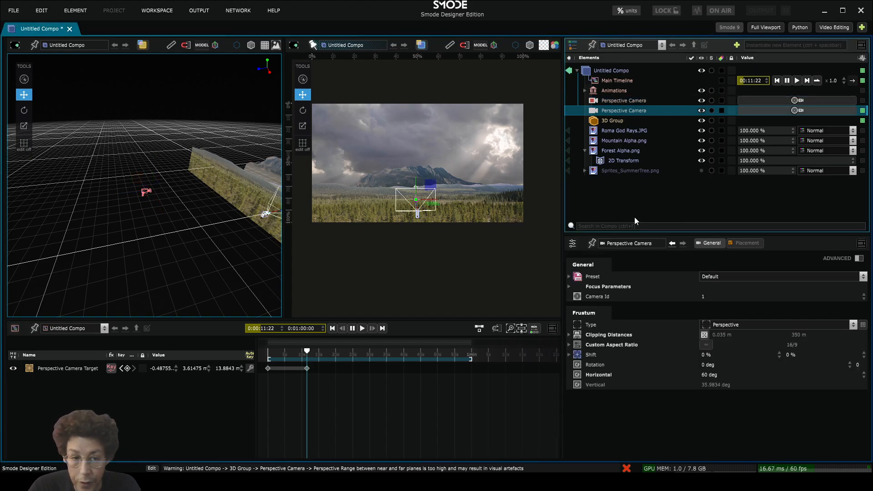
{"action": "left_click_drag", "start_coordinate": [270, 205], "coordinate": [150, 200]}
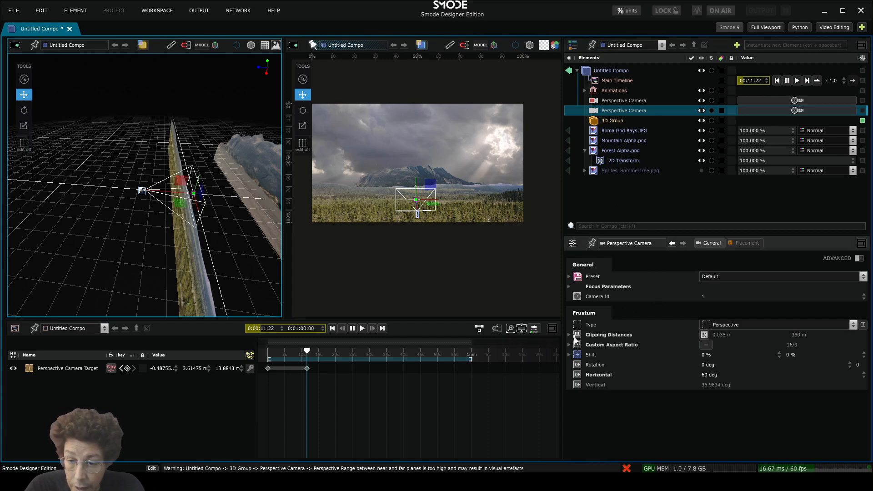
Set the second camera's clipping distances manually to Begin 0.235 m and End 638.26 m, with Automatic off
{"action": "left_click", "coordinate": [569, 335]}
{"action": "left_click", "coordinate": [737, 385]}
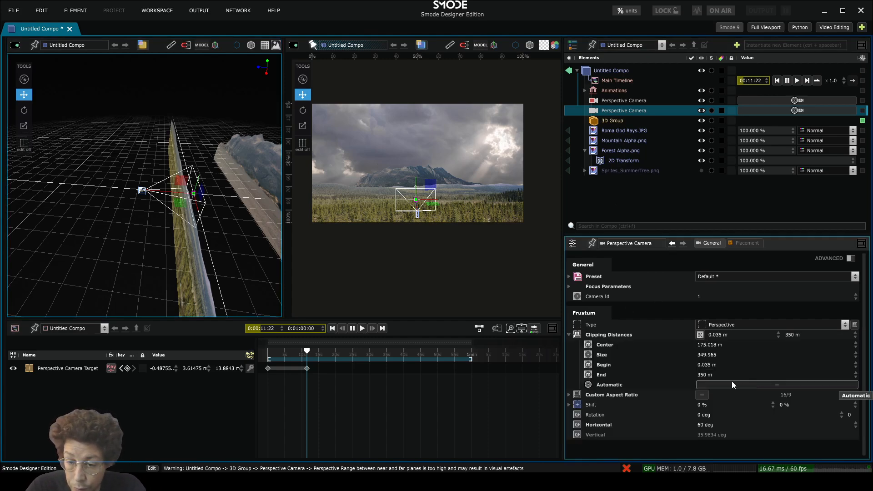
{"action": "left_click_drag", "start_coordinate": [711, 376], "coordinate": [722, 351]}
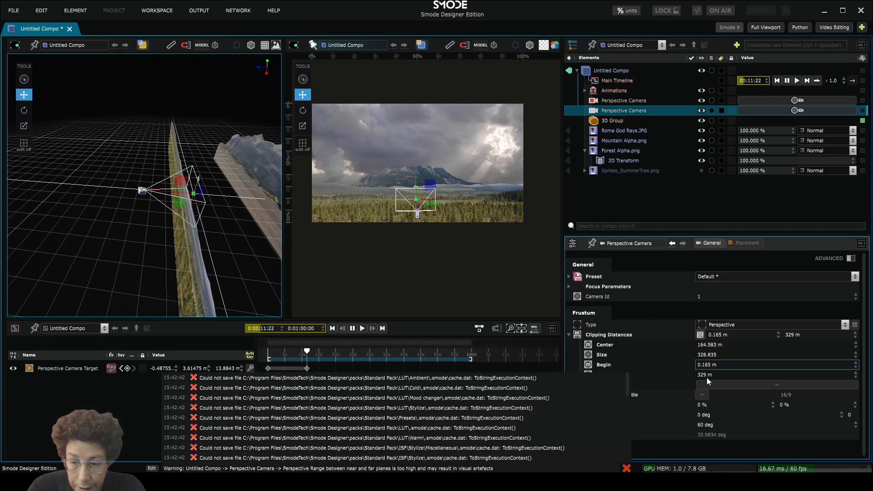
{"action": "left_click_drag", "start_coordinate": [708, 381], "coordinate": [713, 335]}
{"action": "left_click_drag", "start_coordinate": [708, 367], "coordinate": [724, 354]}
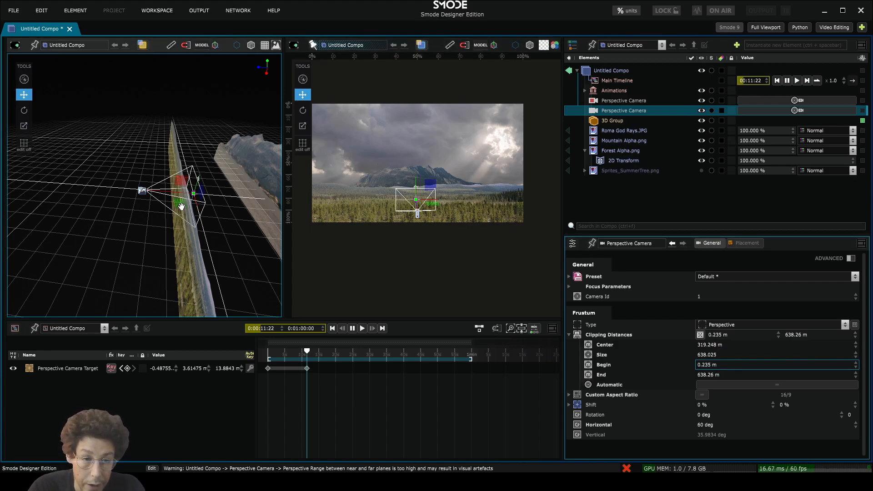
Examine the second camera's frustum against the forest and mountain layers, and collapse Forest Alpha.png's sub-elements
{"action": "mouse_move", "coordinate": [181, 207]}
{"action": "left_mouse_down"}
{"action": "mouse_move", "coordinate": [177, 196]}
{"action": "mouse_move", "coordinate": [182, 207]}
{"action": "left_mouse_up"}
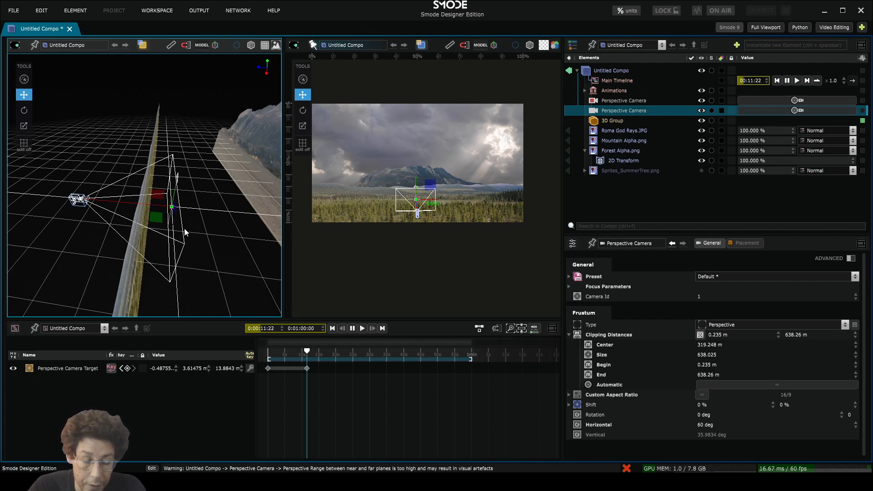
{"action": "scroll", "coordinate": [133, 190], "scroll_direction": "down", "scroll_amount": 8}
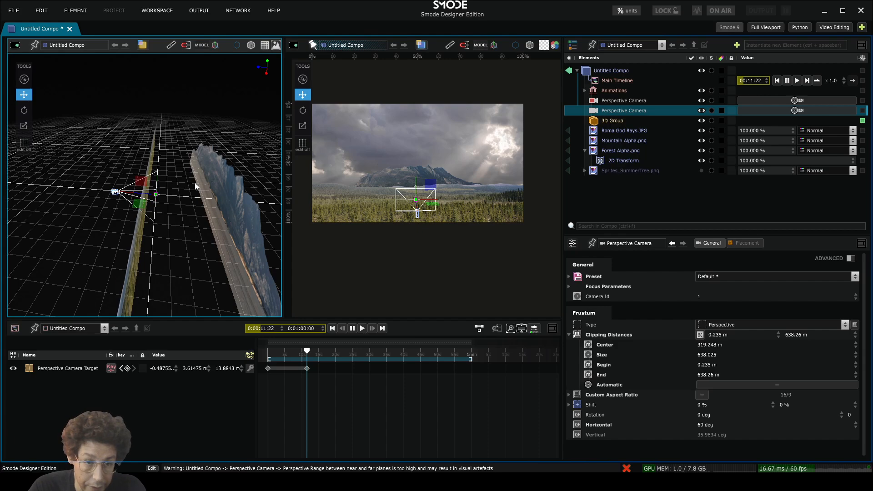
{"action": "scroll", "coordinate": [163, 200], "scroll_direction": "up", "scroll_amount": 3}
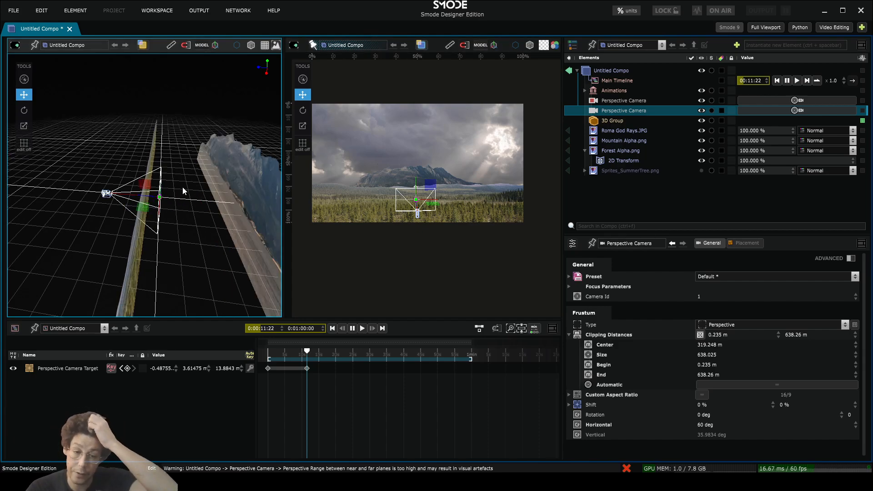
{"action": "scroll", "coordinate": [105, 141], "scroll_direction": "down", "scroll_amount": 3}
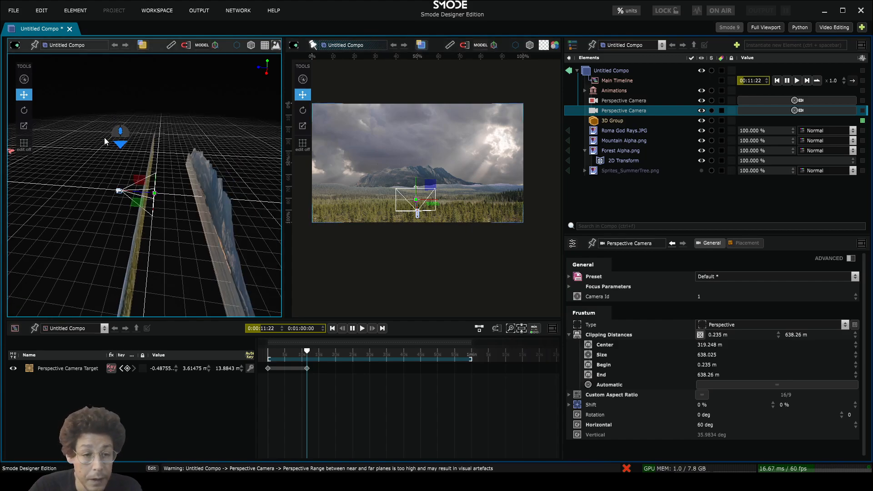
{"action": "left_click_drag", "start_coordinate": [134, 162], "coordinate": [215, 152]}
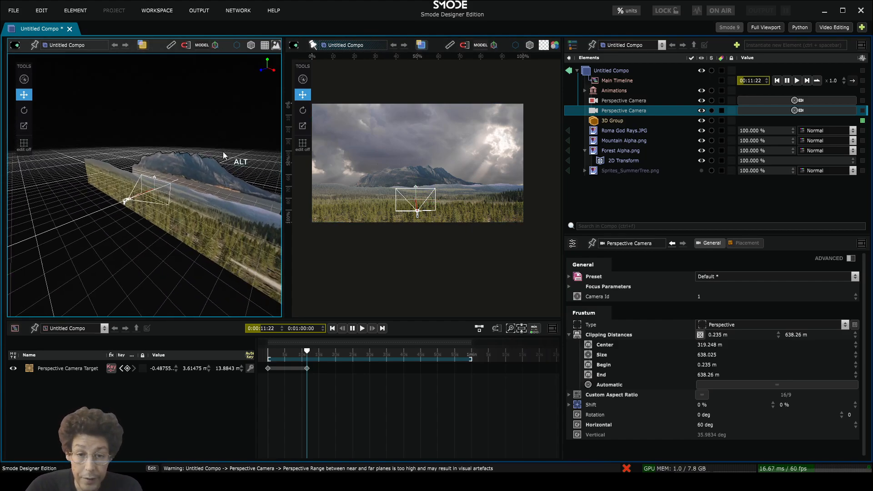
{"action": "left_click", "coordinate": [585, 151]}
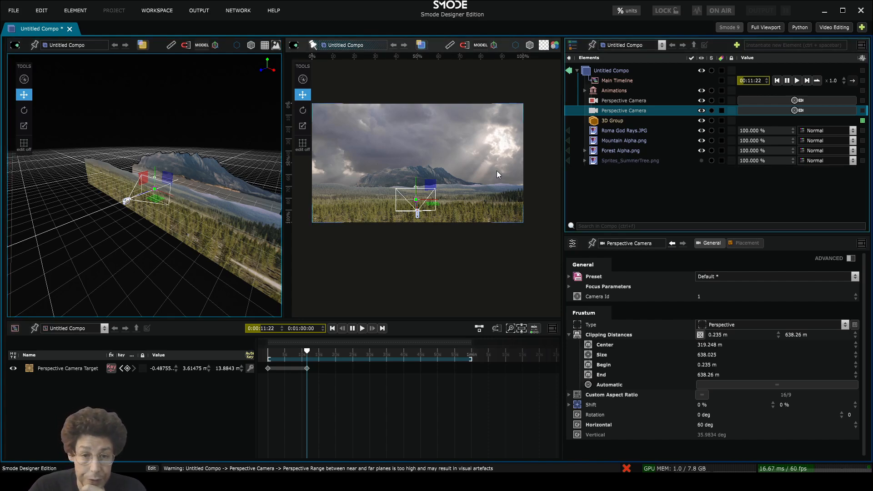